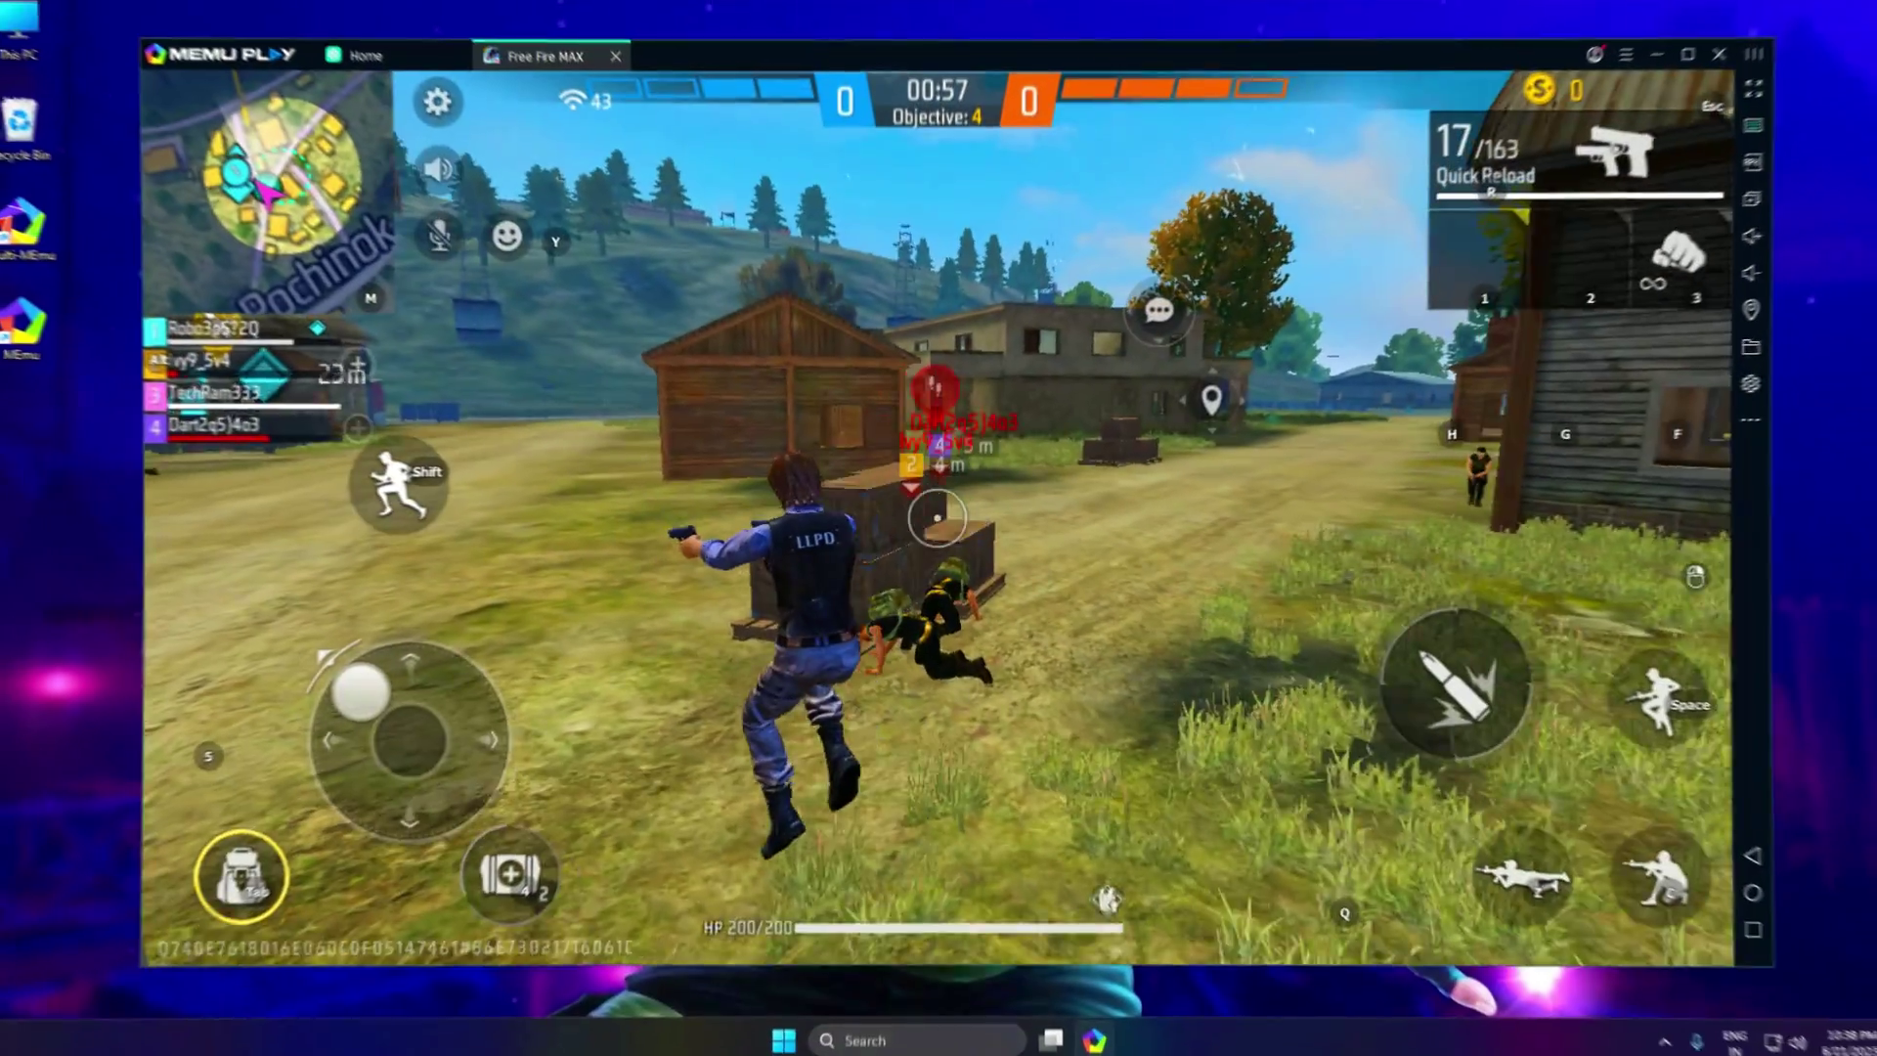
{"action": "key", "text": "s"}
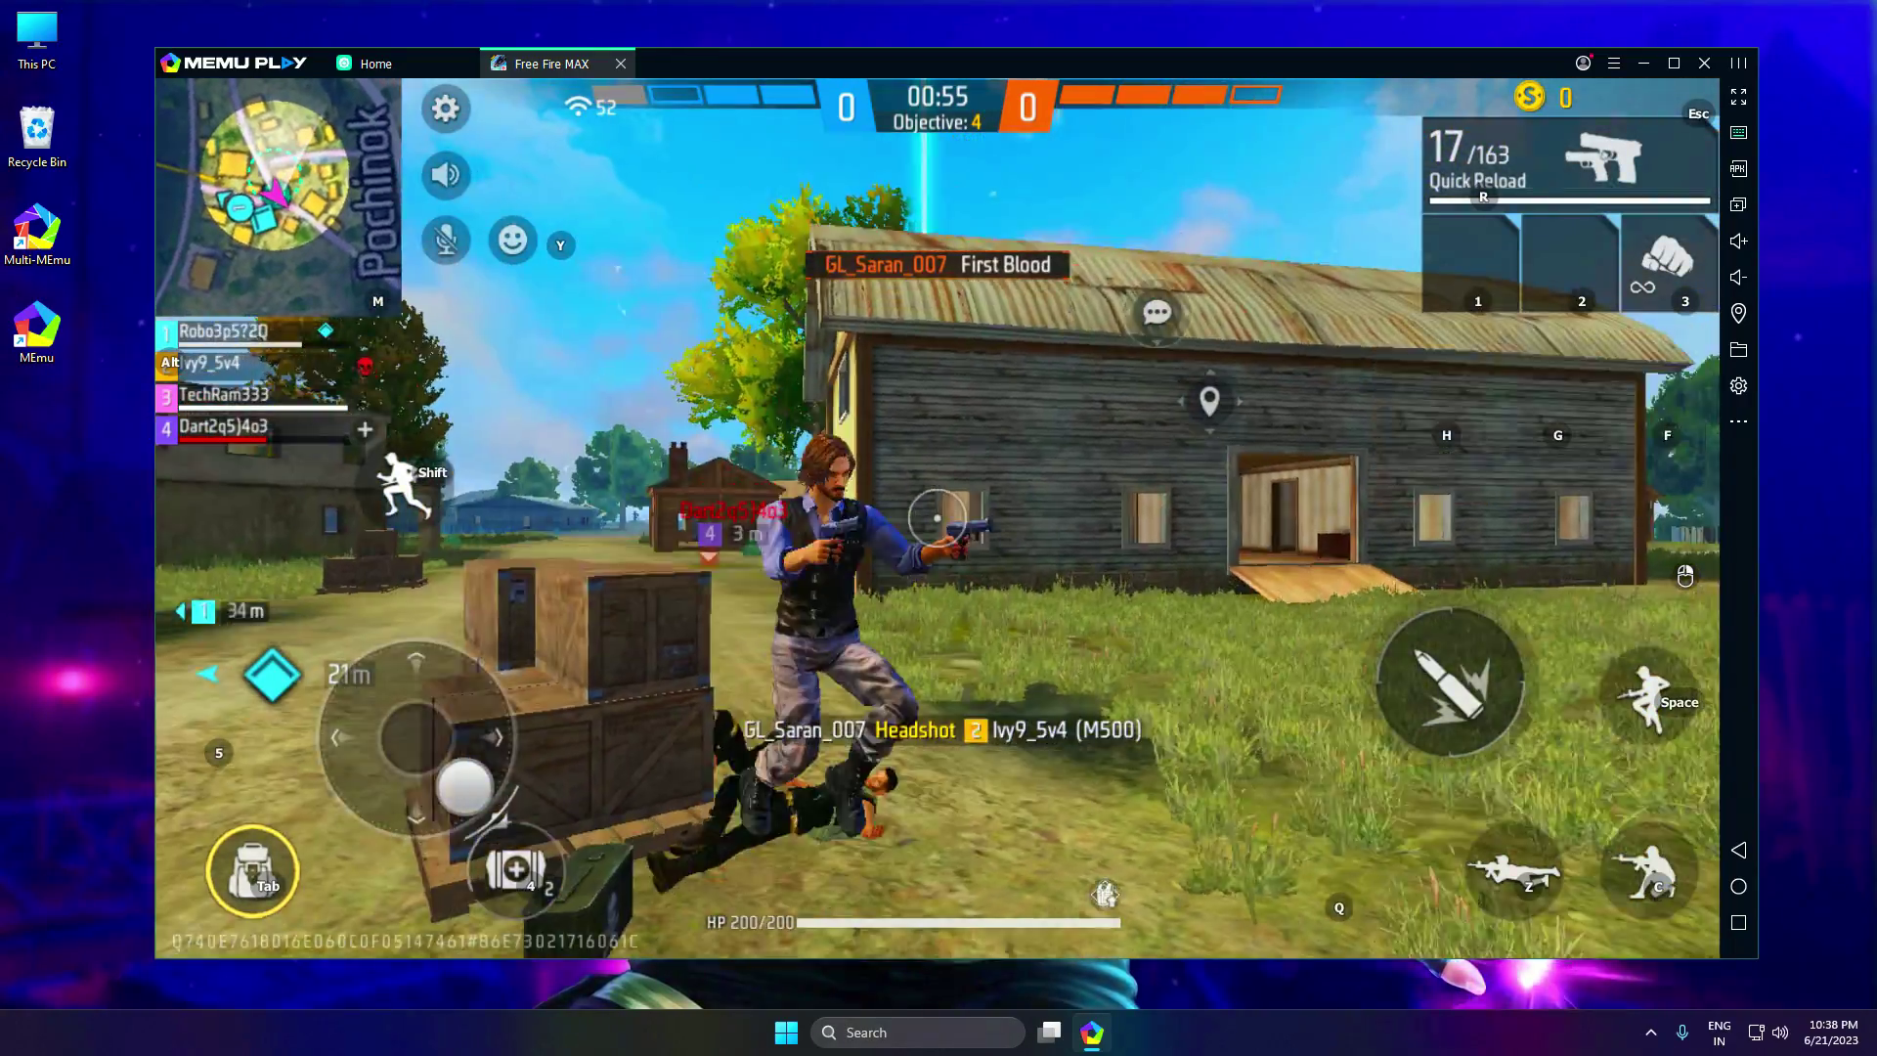
{"action": "key", "text": "w"}
{"action": "left_click", "coordinate": [937, 518]}
{"action": "left_click", "coordinate": [937, 518]}
{"action": "left_click", "coordinate": [937, 518]}
{"action": "left_click", "coordinate": [936, 518]}
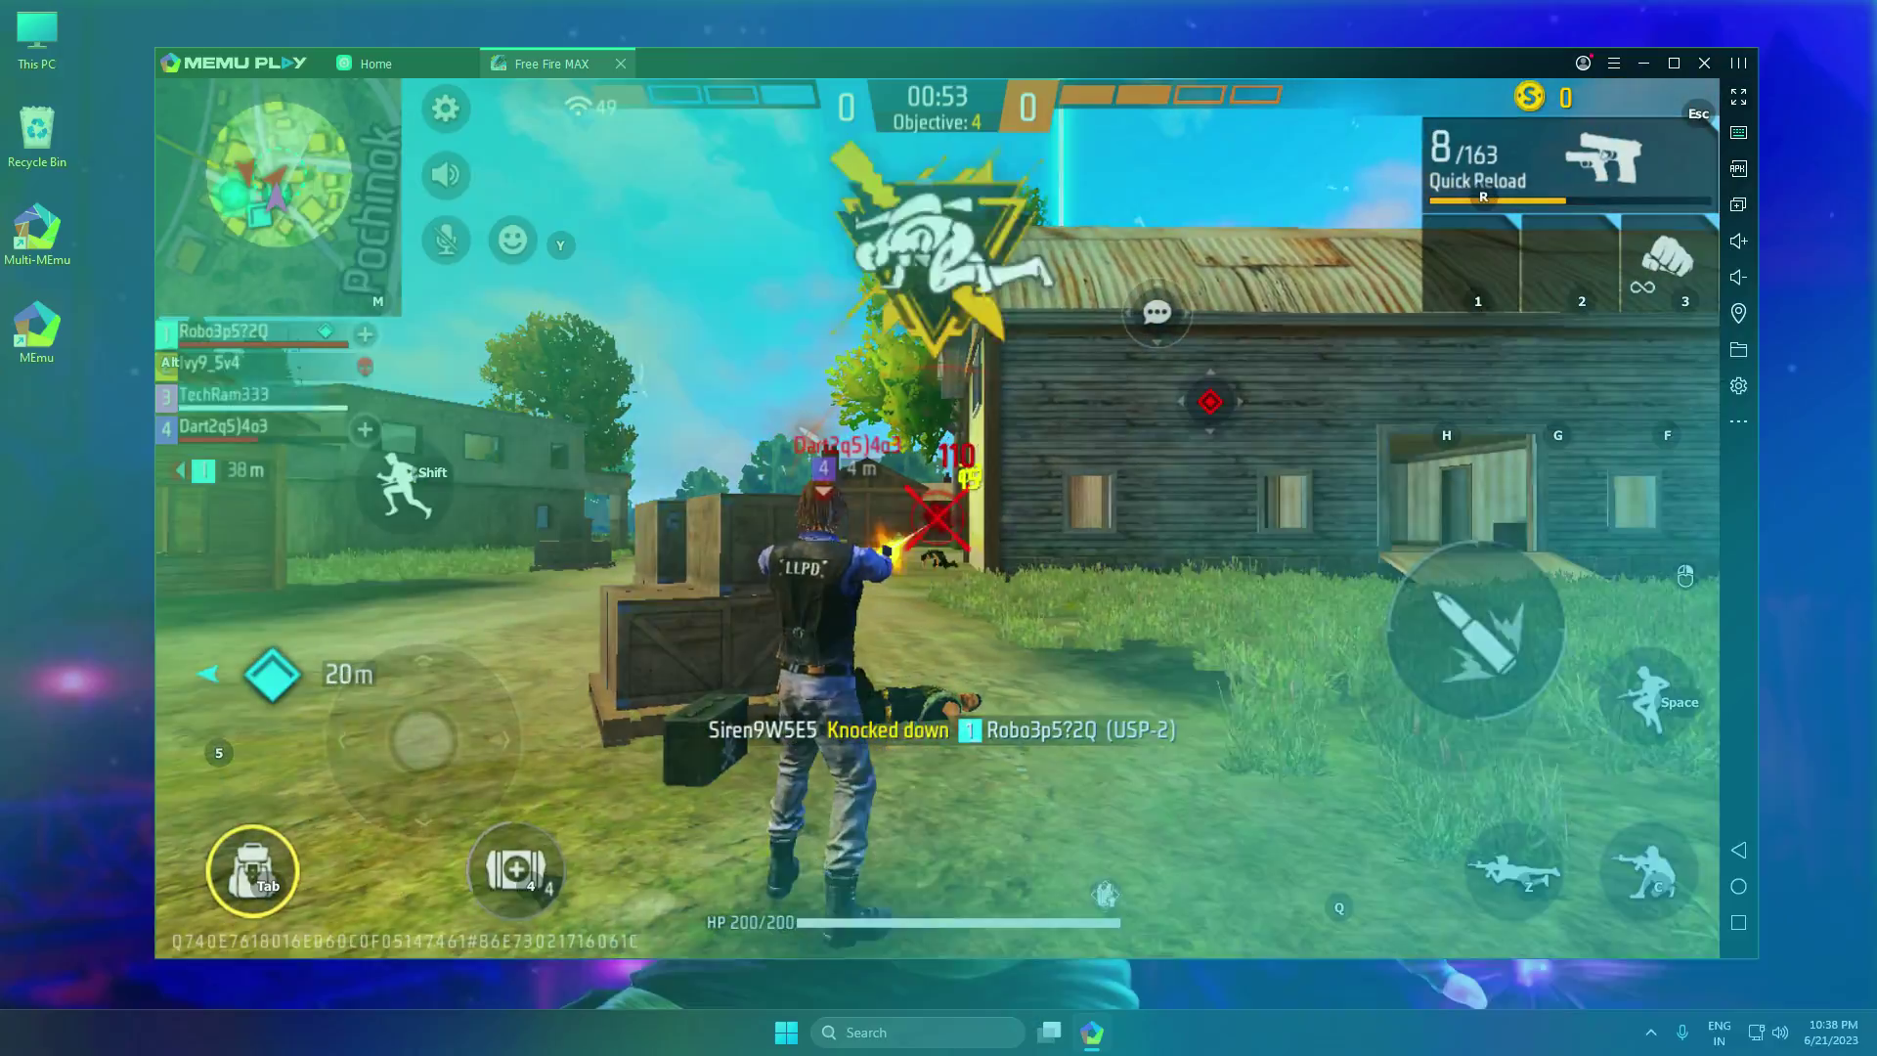
{"action": "key", "text": "d"}
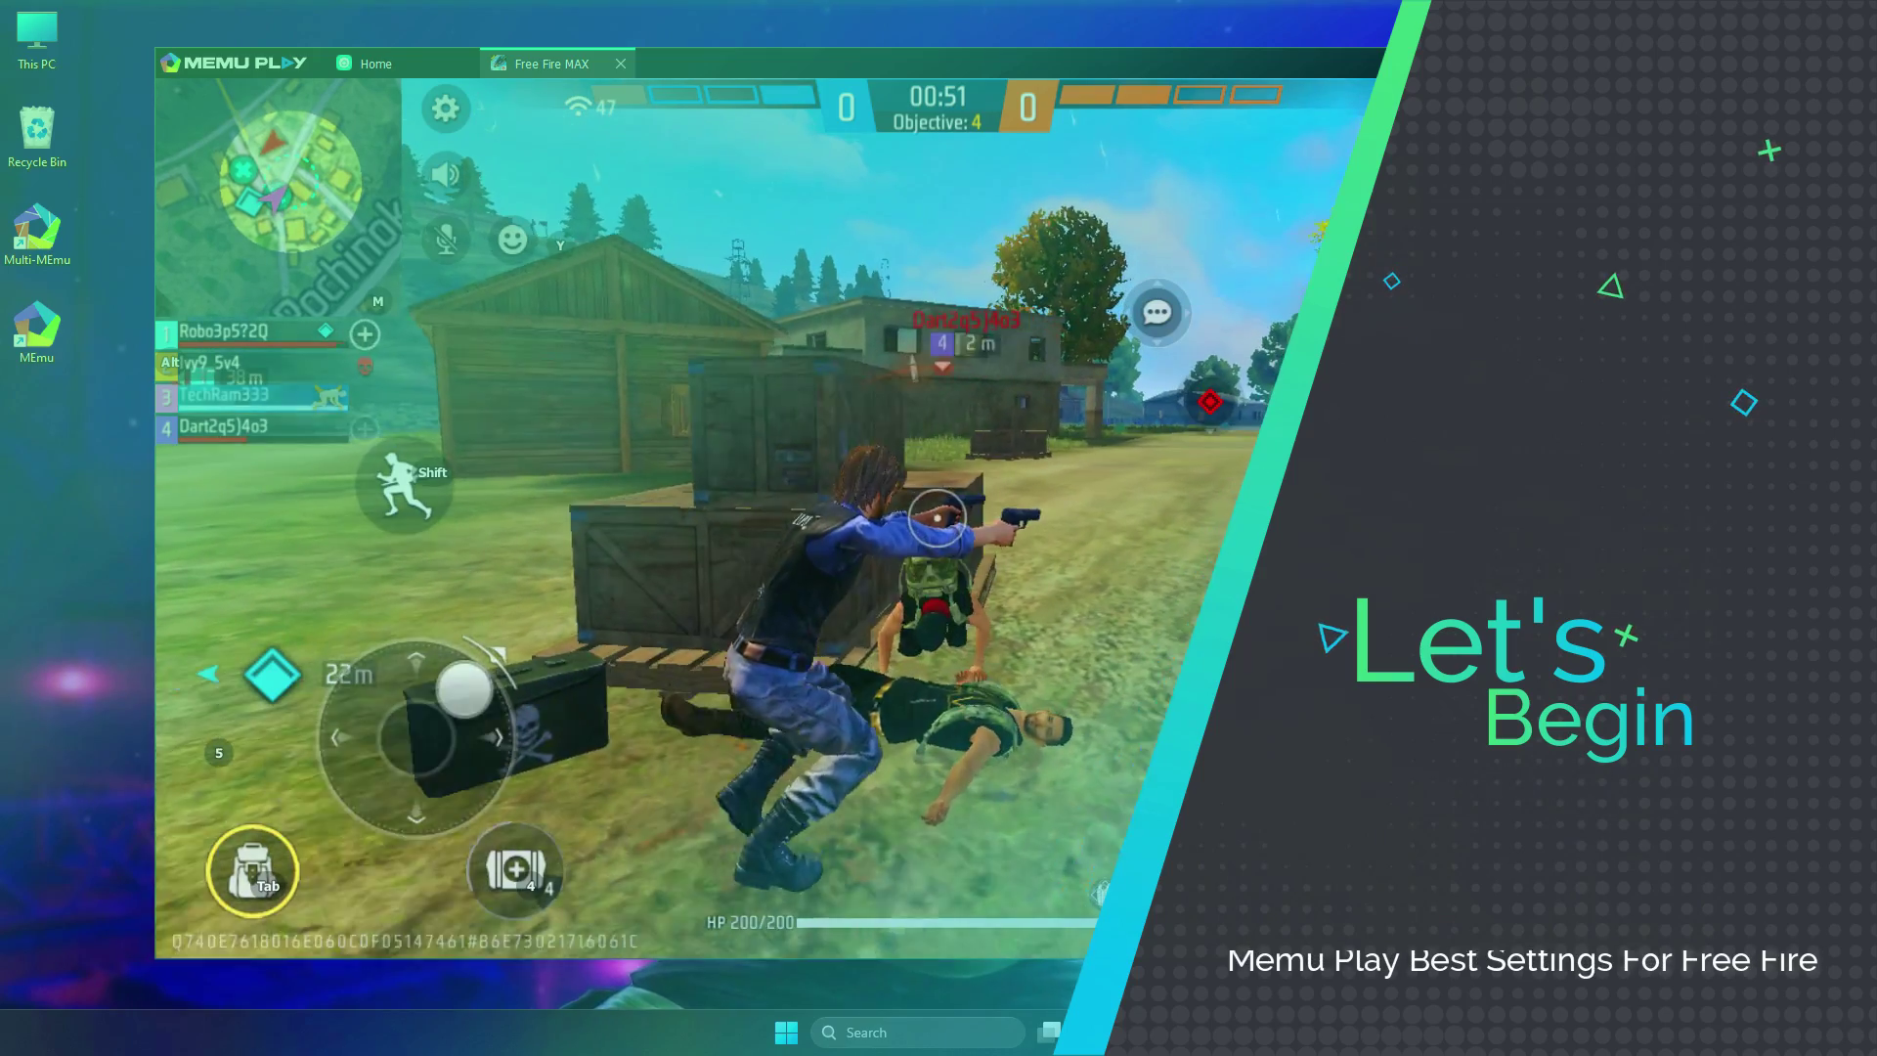
{"action": "key", "text": "a"}
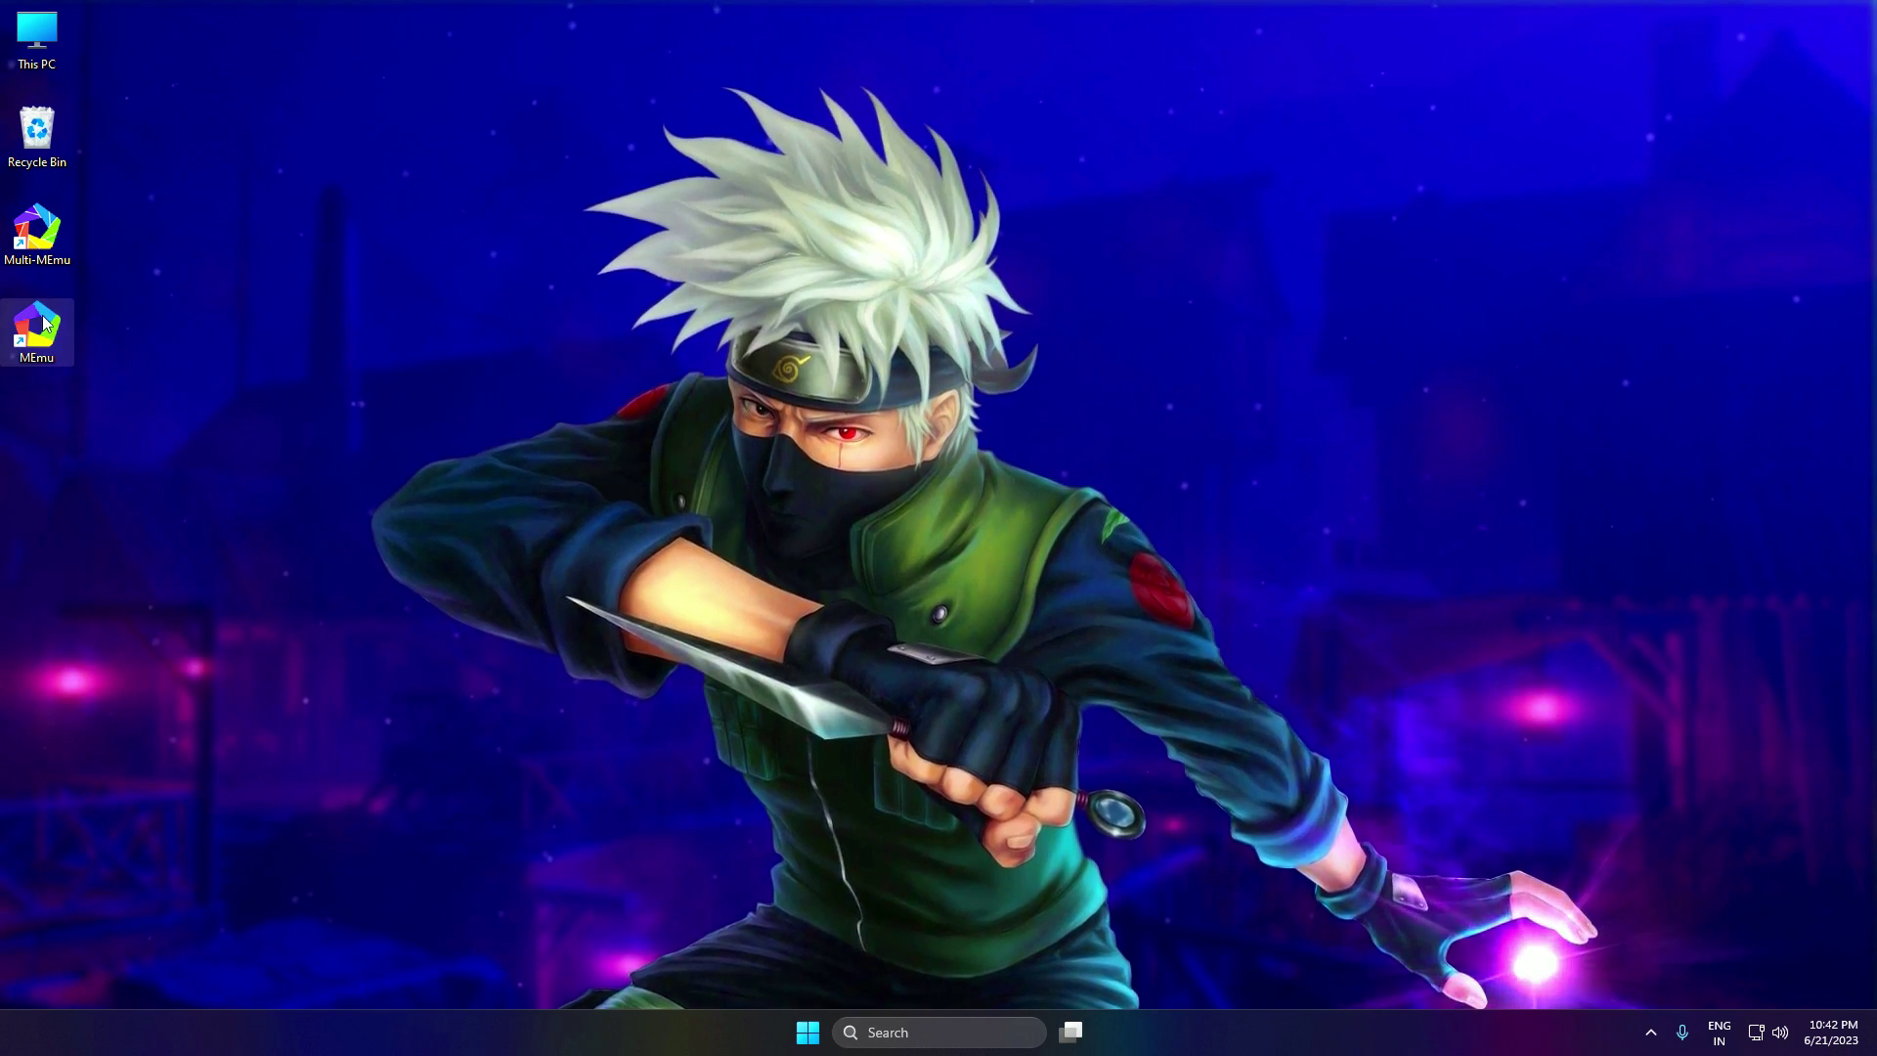
Step: Launch the MEmu emulator, check it for an available update and dismiss the notice
{"action": "double_click", "coordinate": [43, 315]}
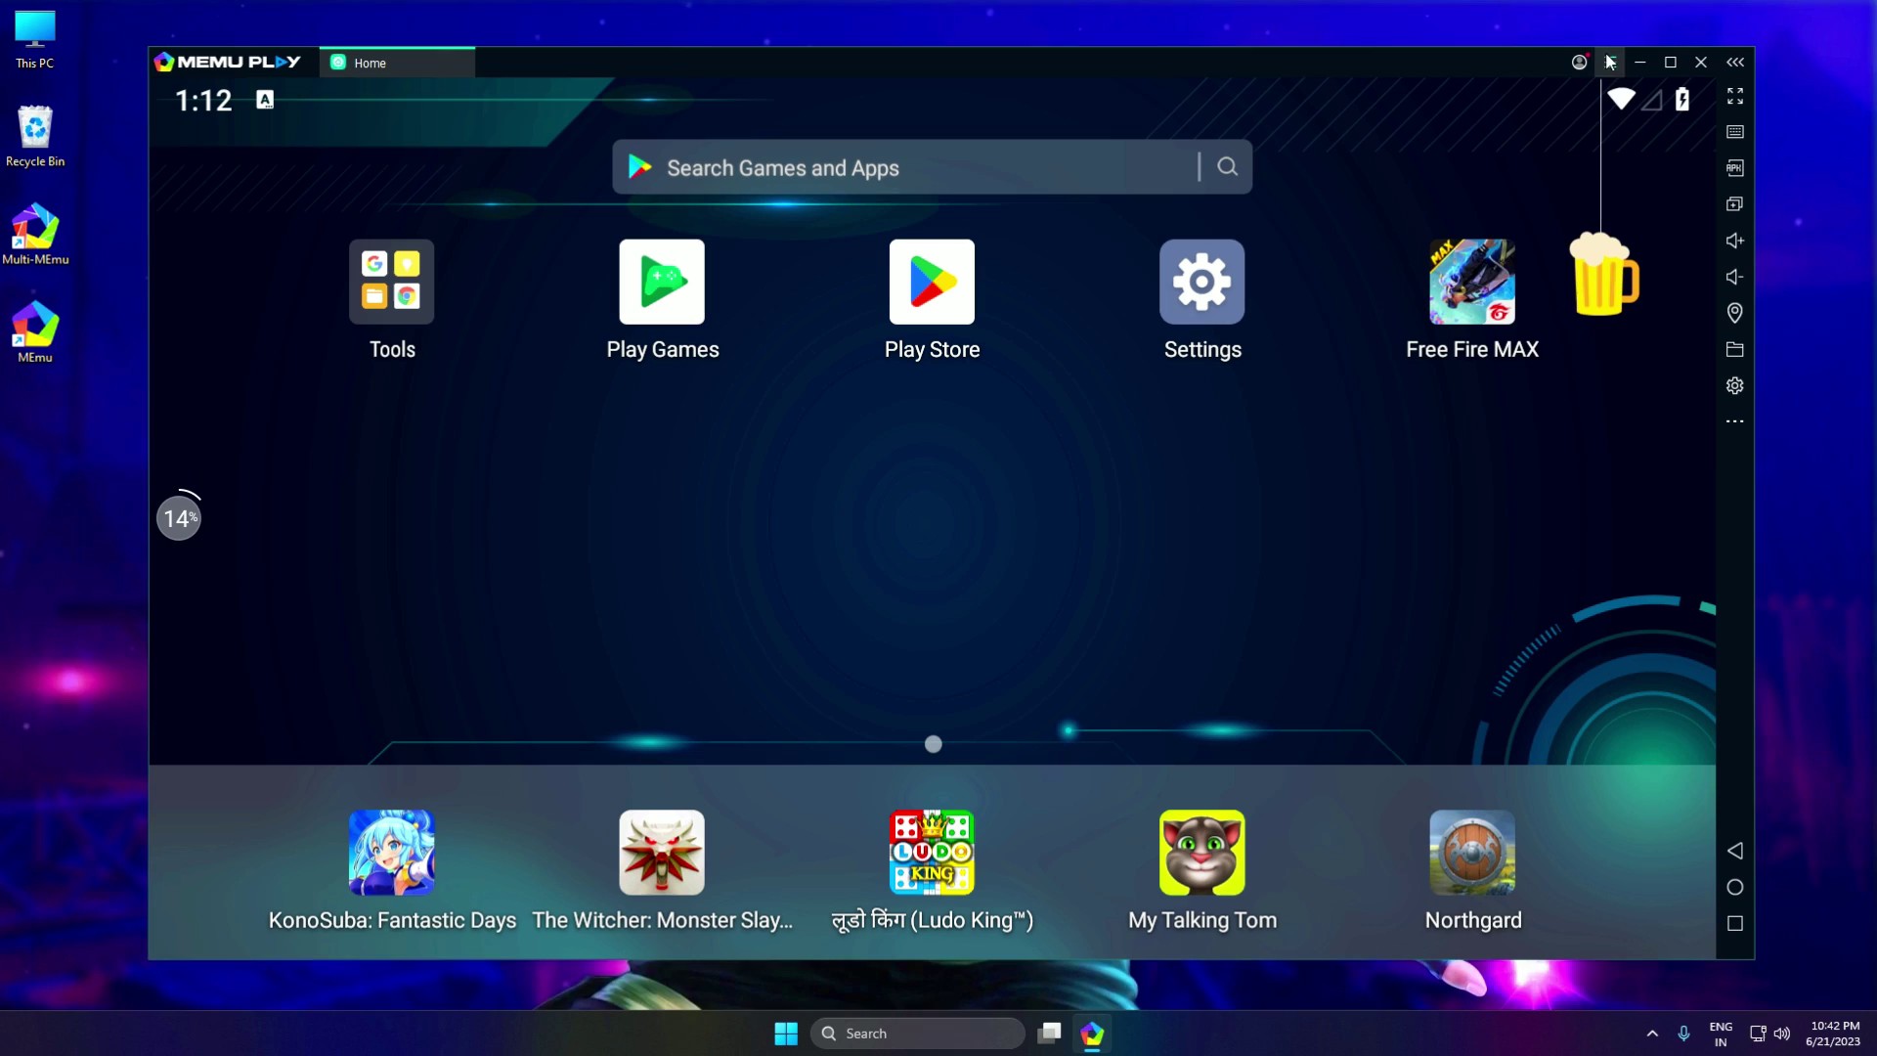
{"action": "left_click", "coordinate": [1607, 62]}
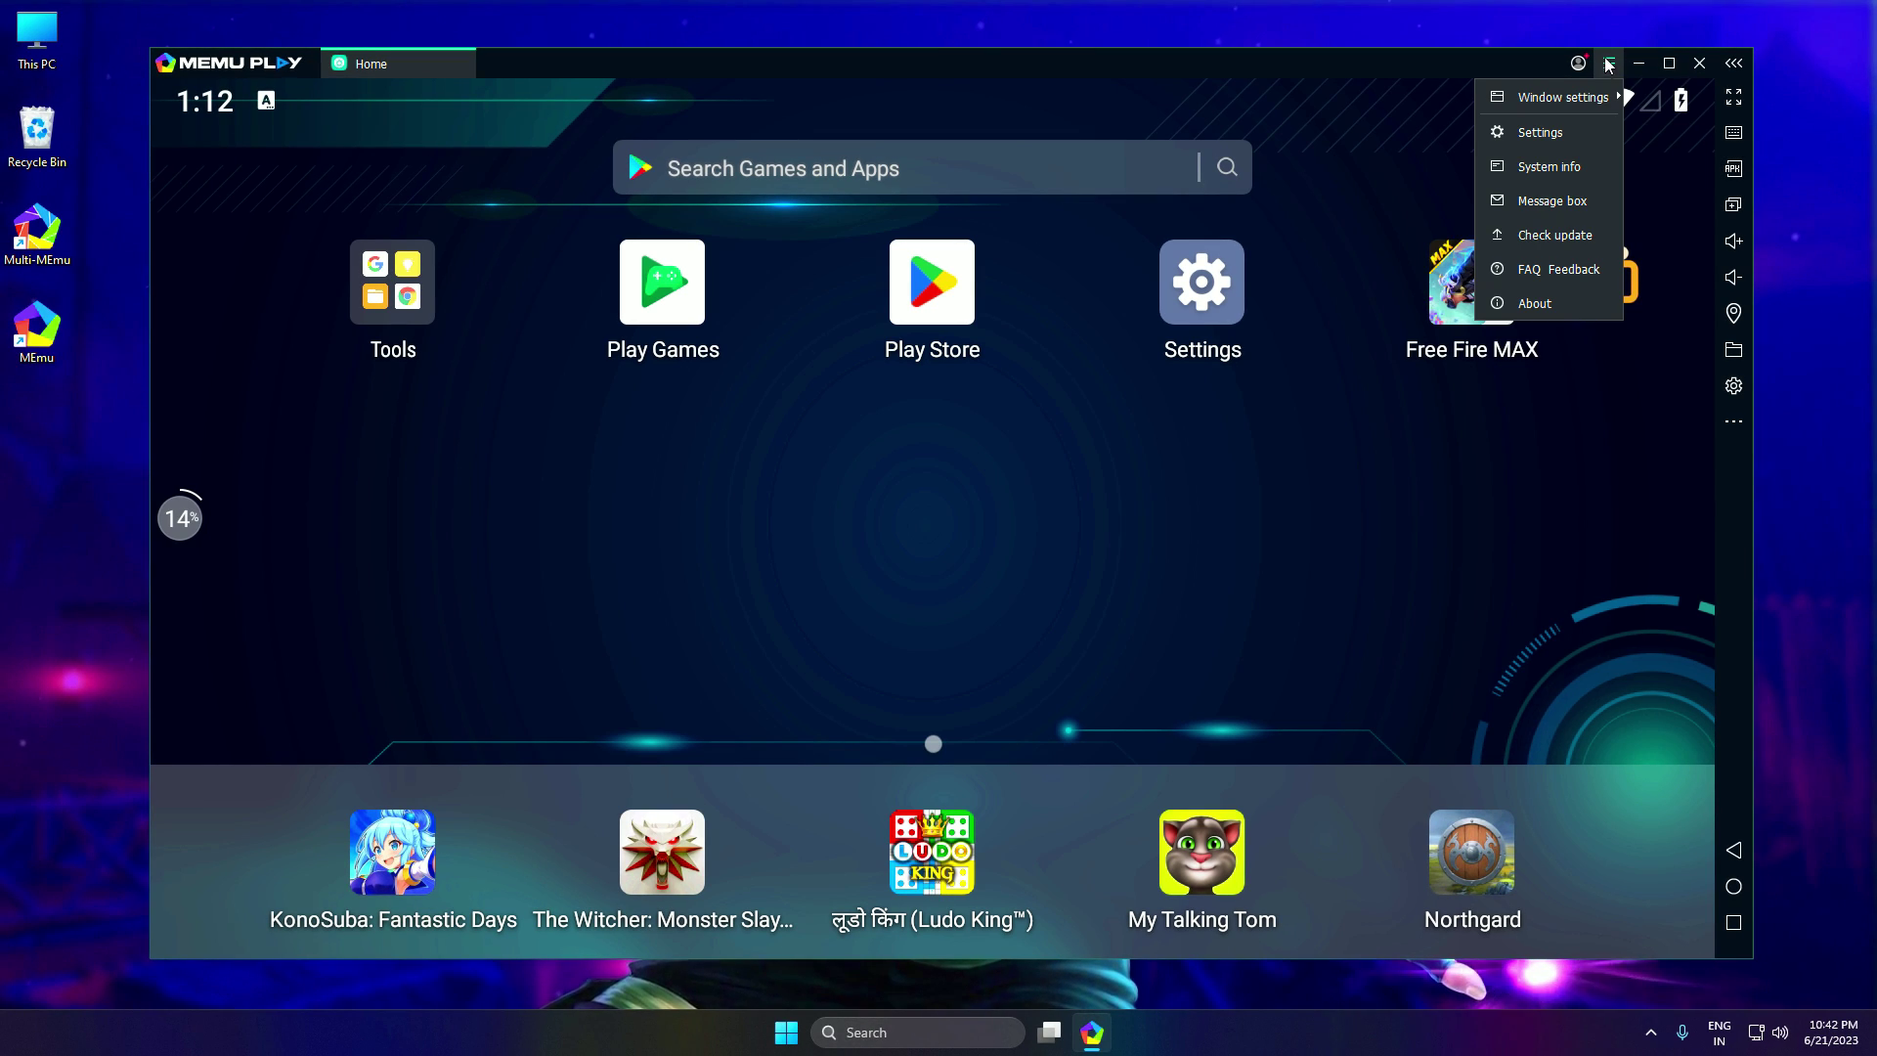
{"action": "left_click", "coordinate": [1551, 237]}
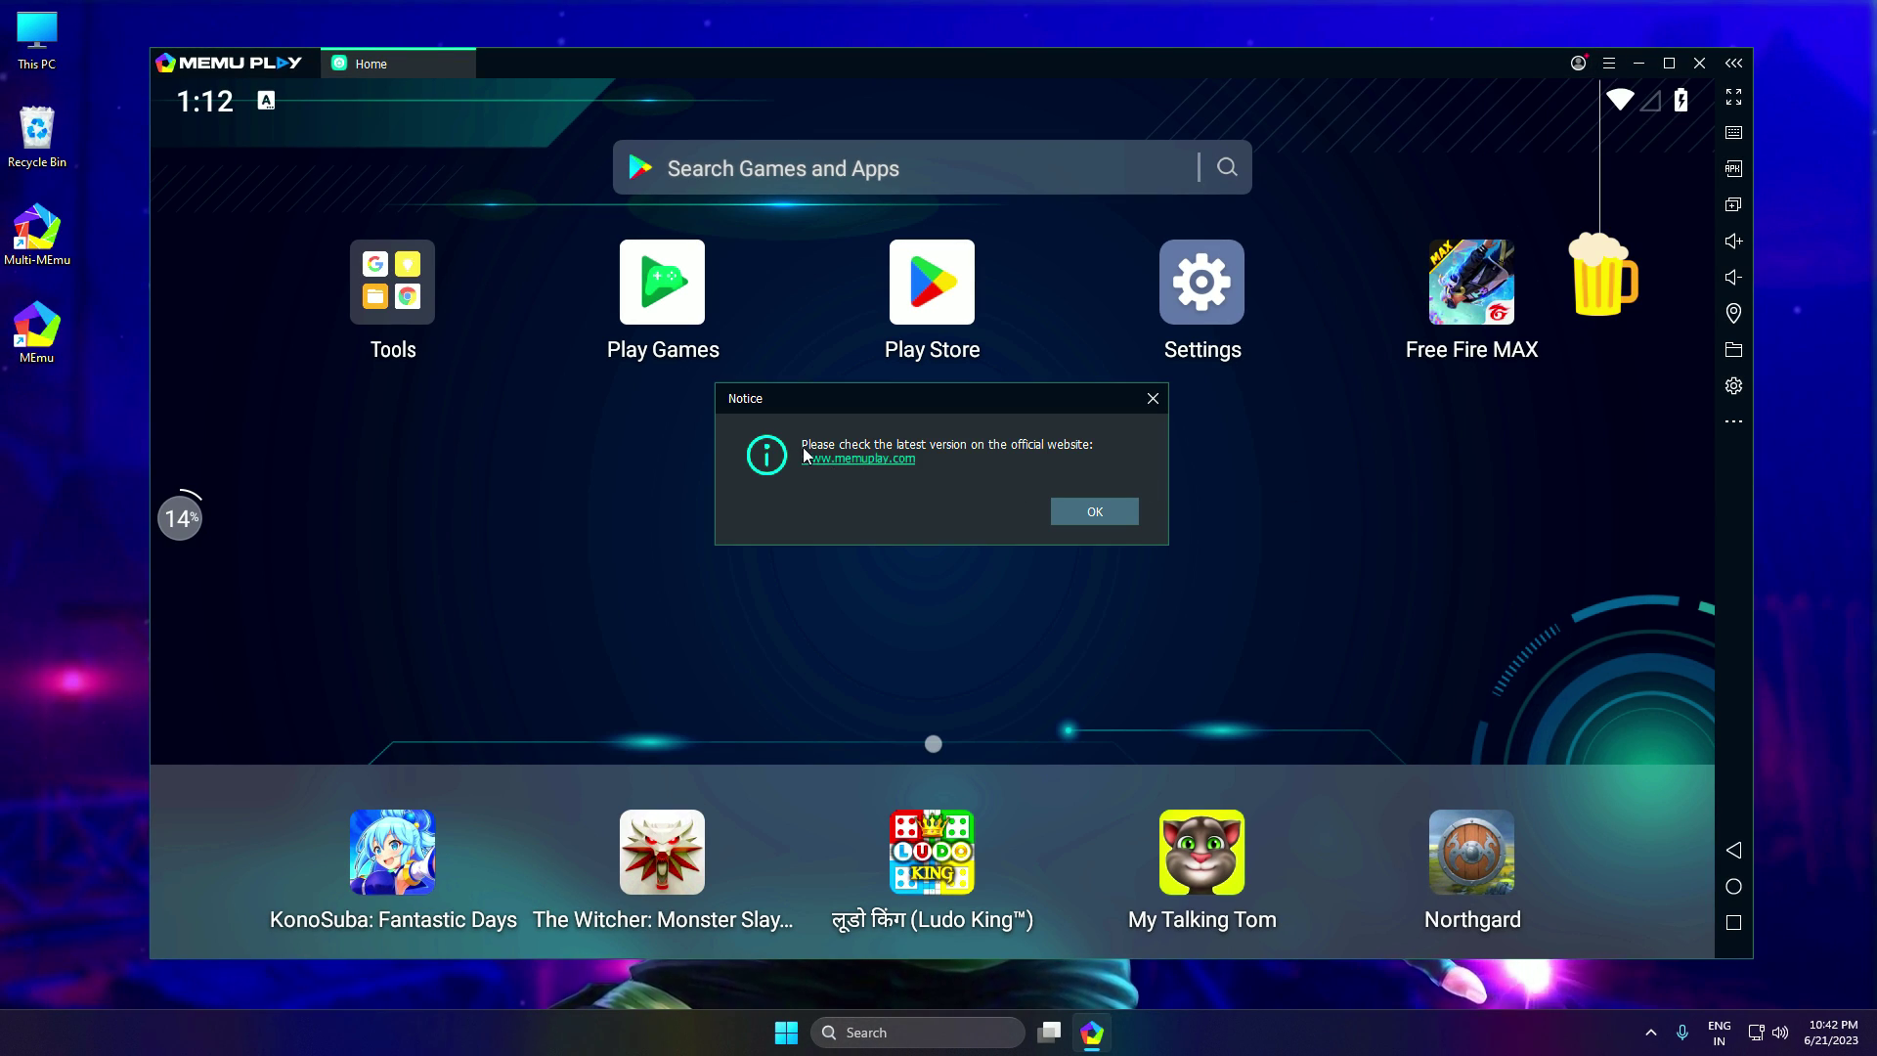
{"action": "left_click", "coordinate": [1094, 511]}
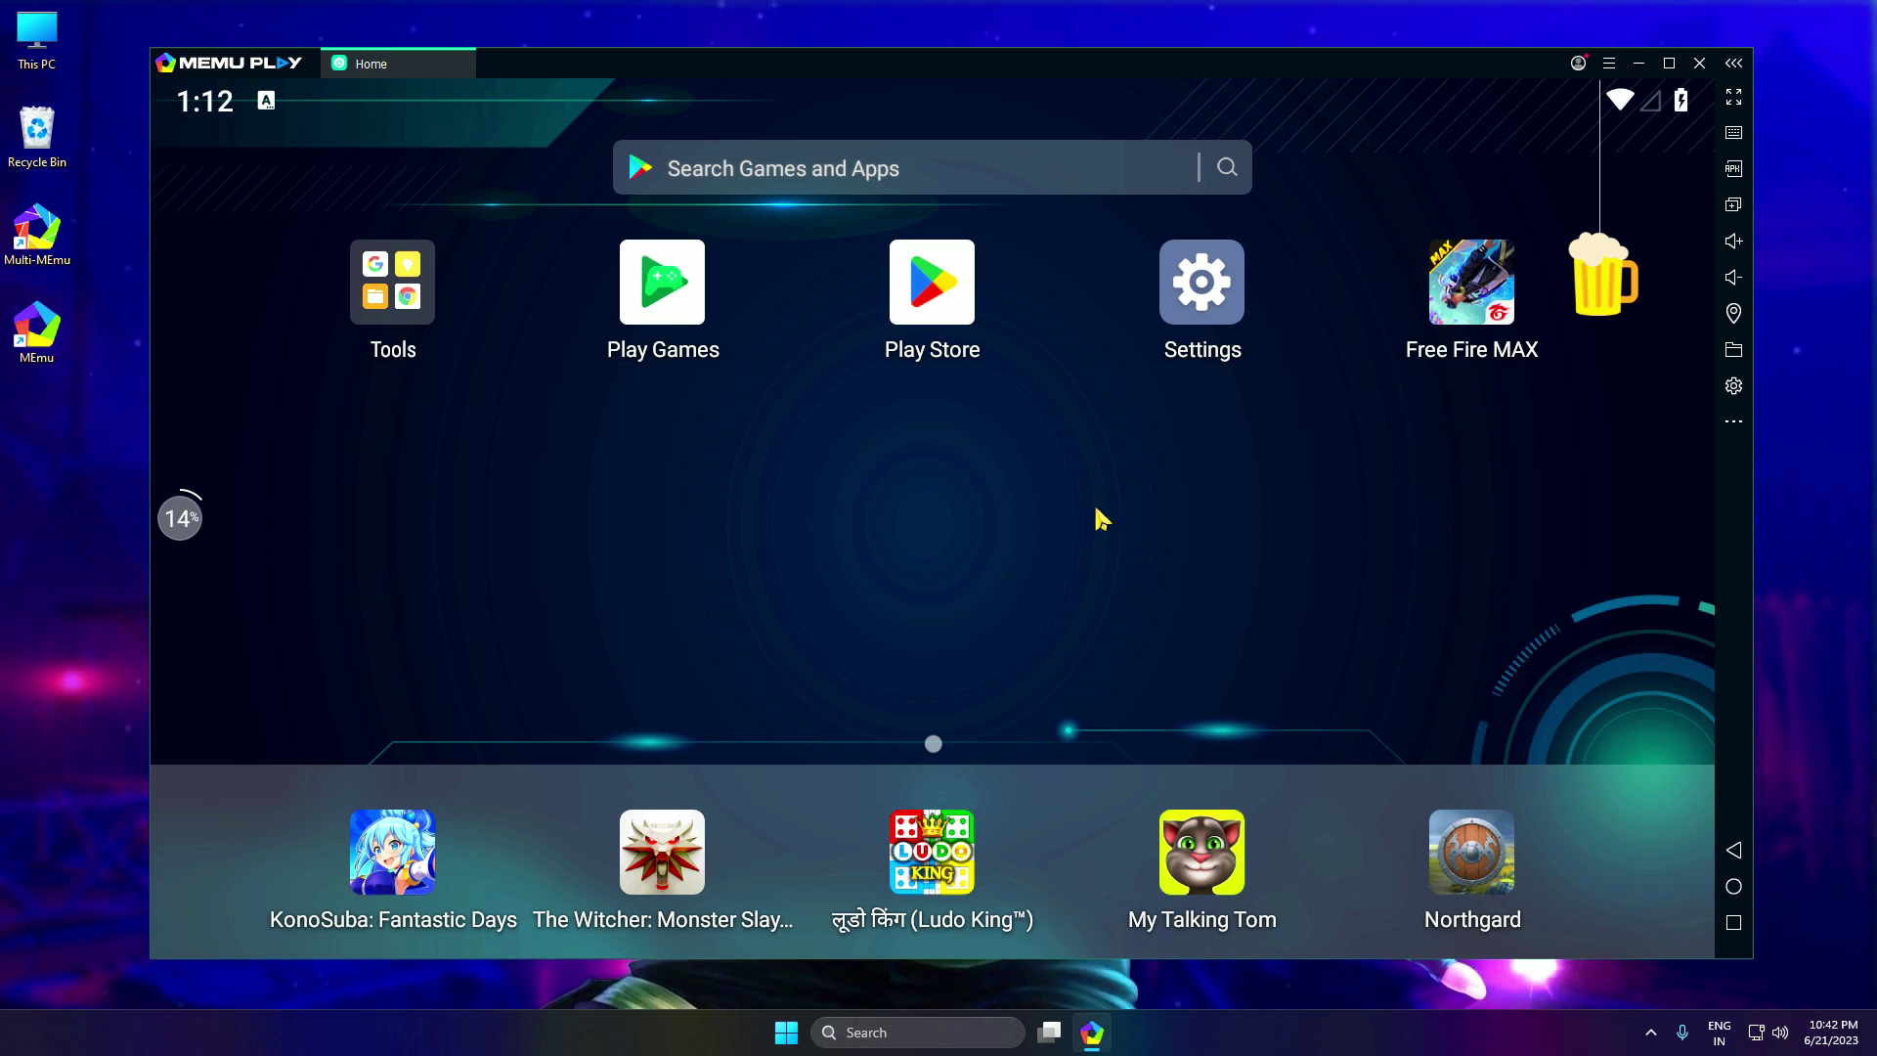
Step: Open the emulator's system settings and switch the engine performance from preset to Customize
{"action": "left_click", "coordinate": [1608, 63]}
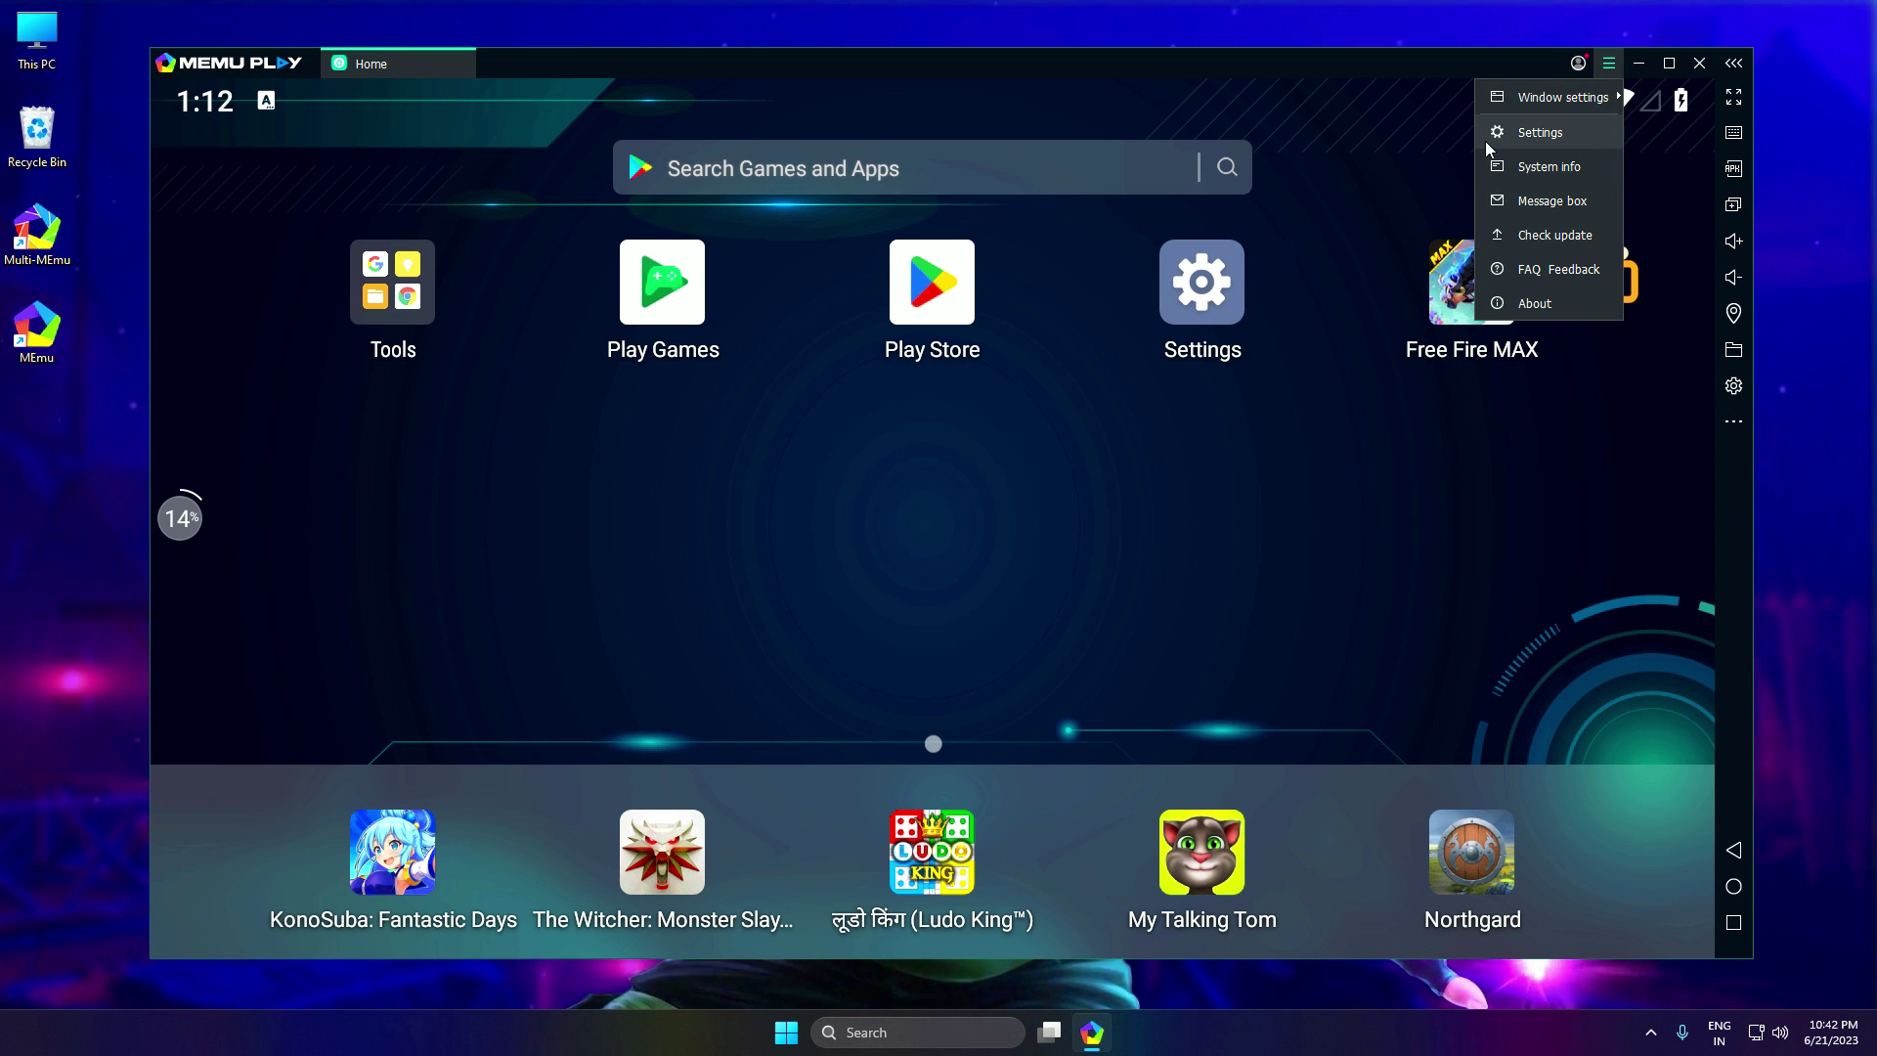
{"action": "left_click", "coordinate": [1532, 136]}
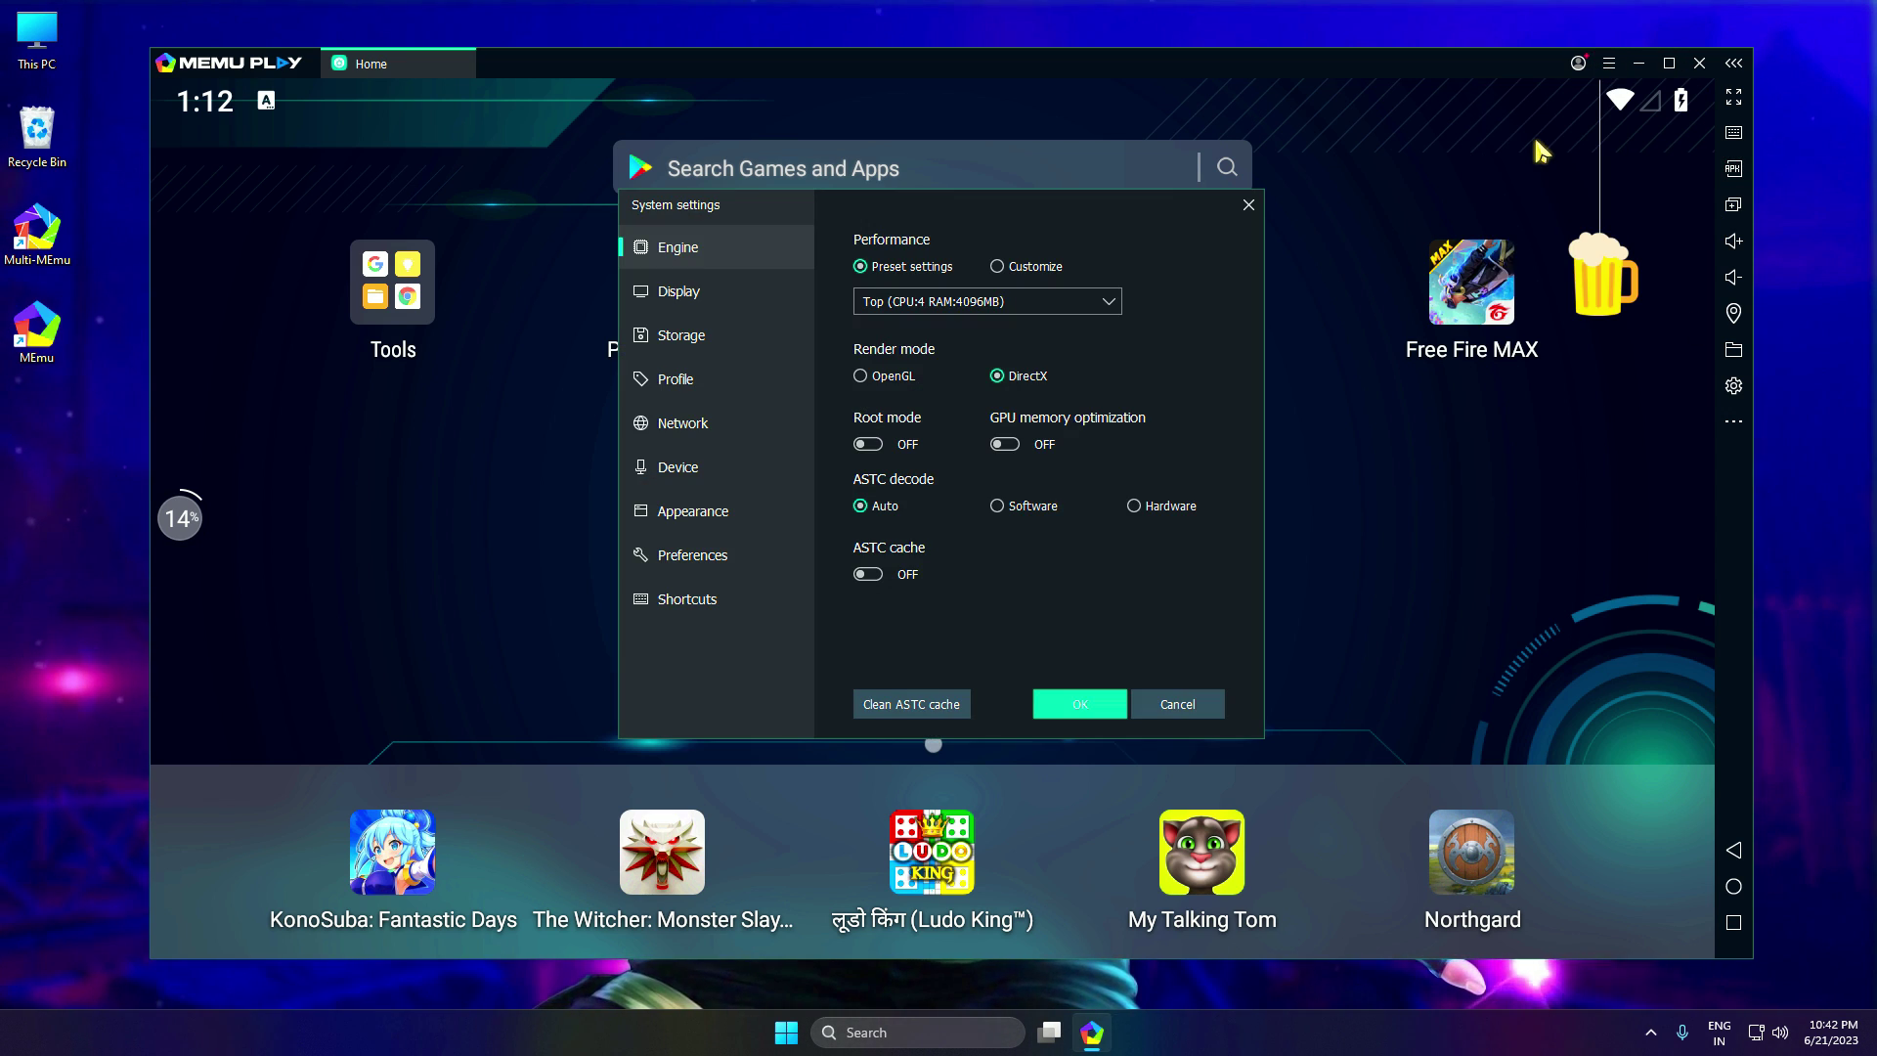
{"action": "left_click", "coordinate": [942, 303]}
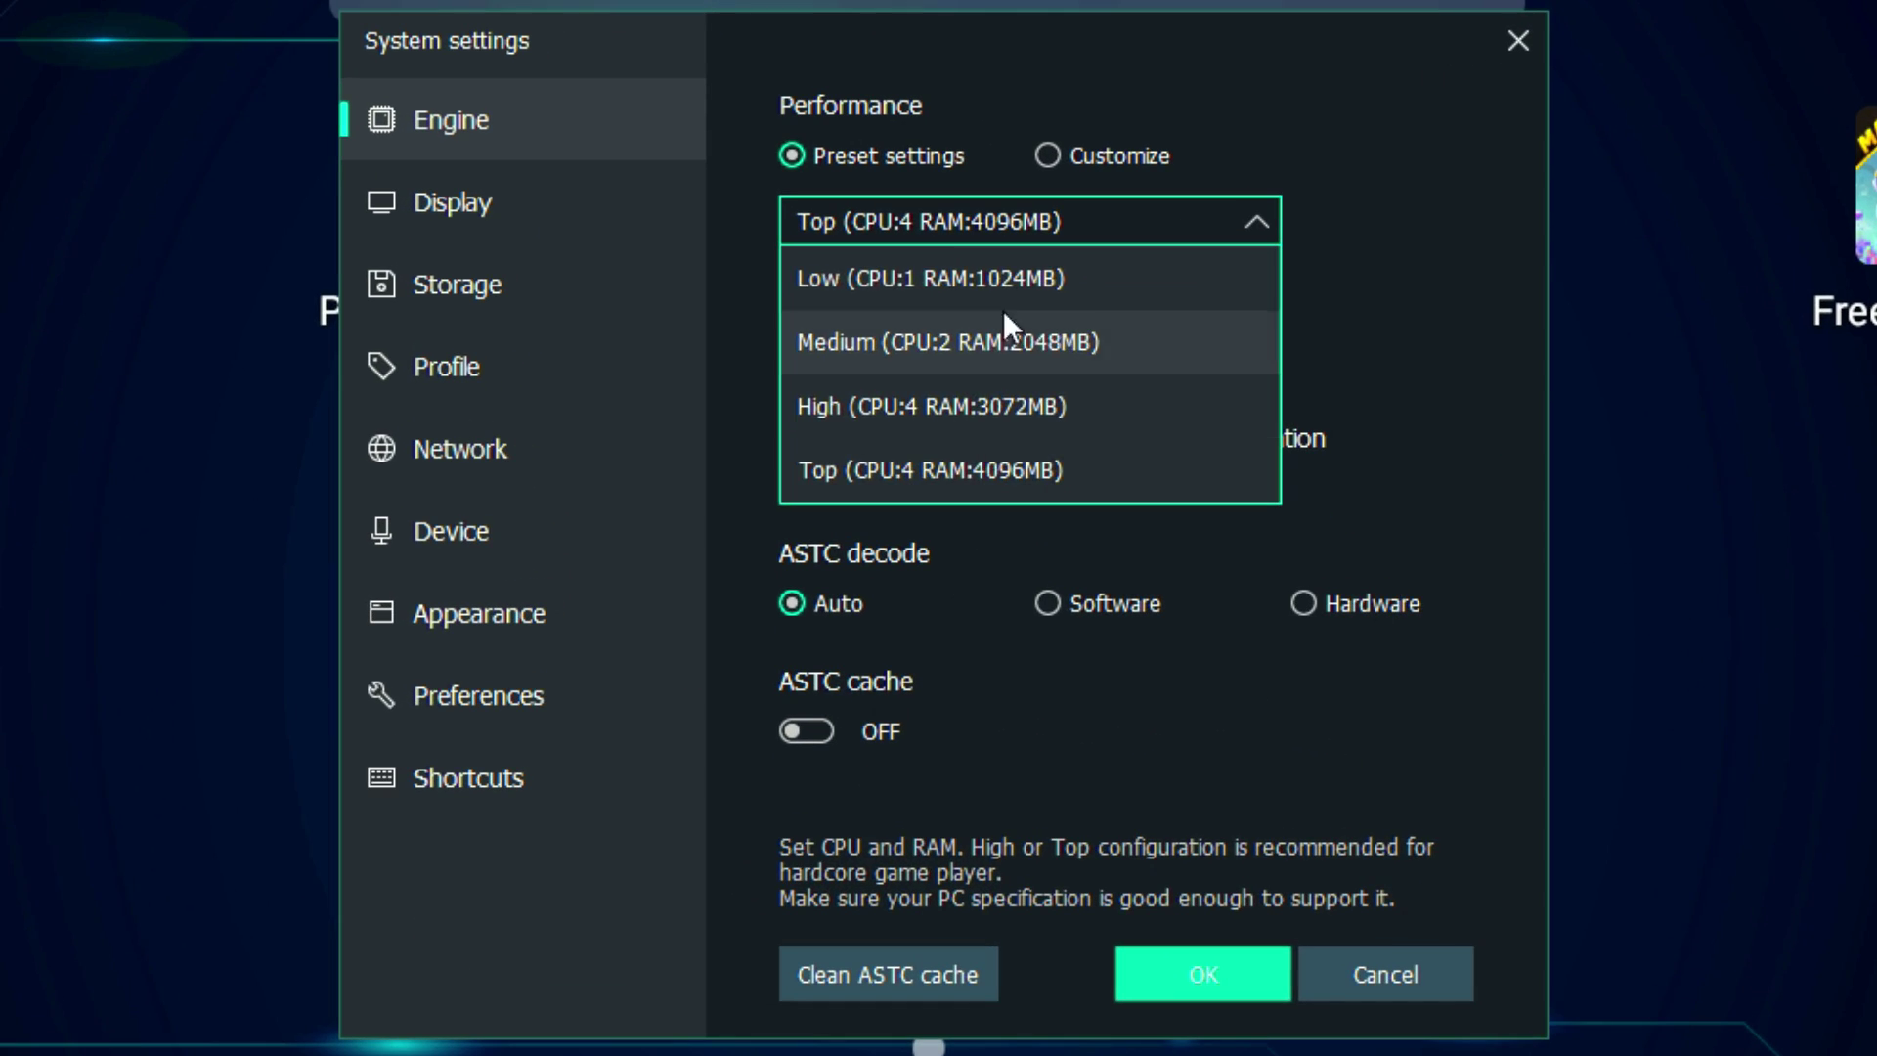
{"action": "left_click", "coordinate": [1163, 351]}
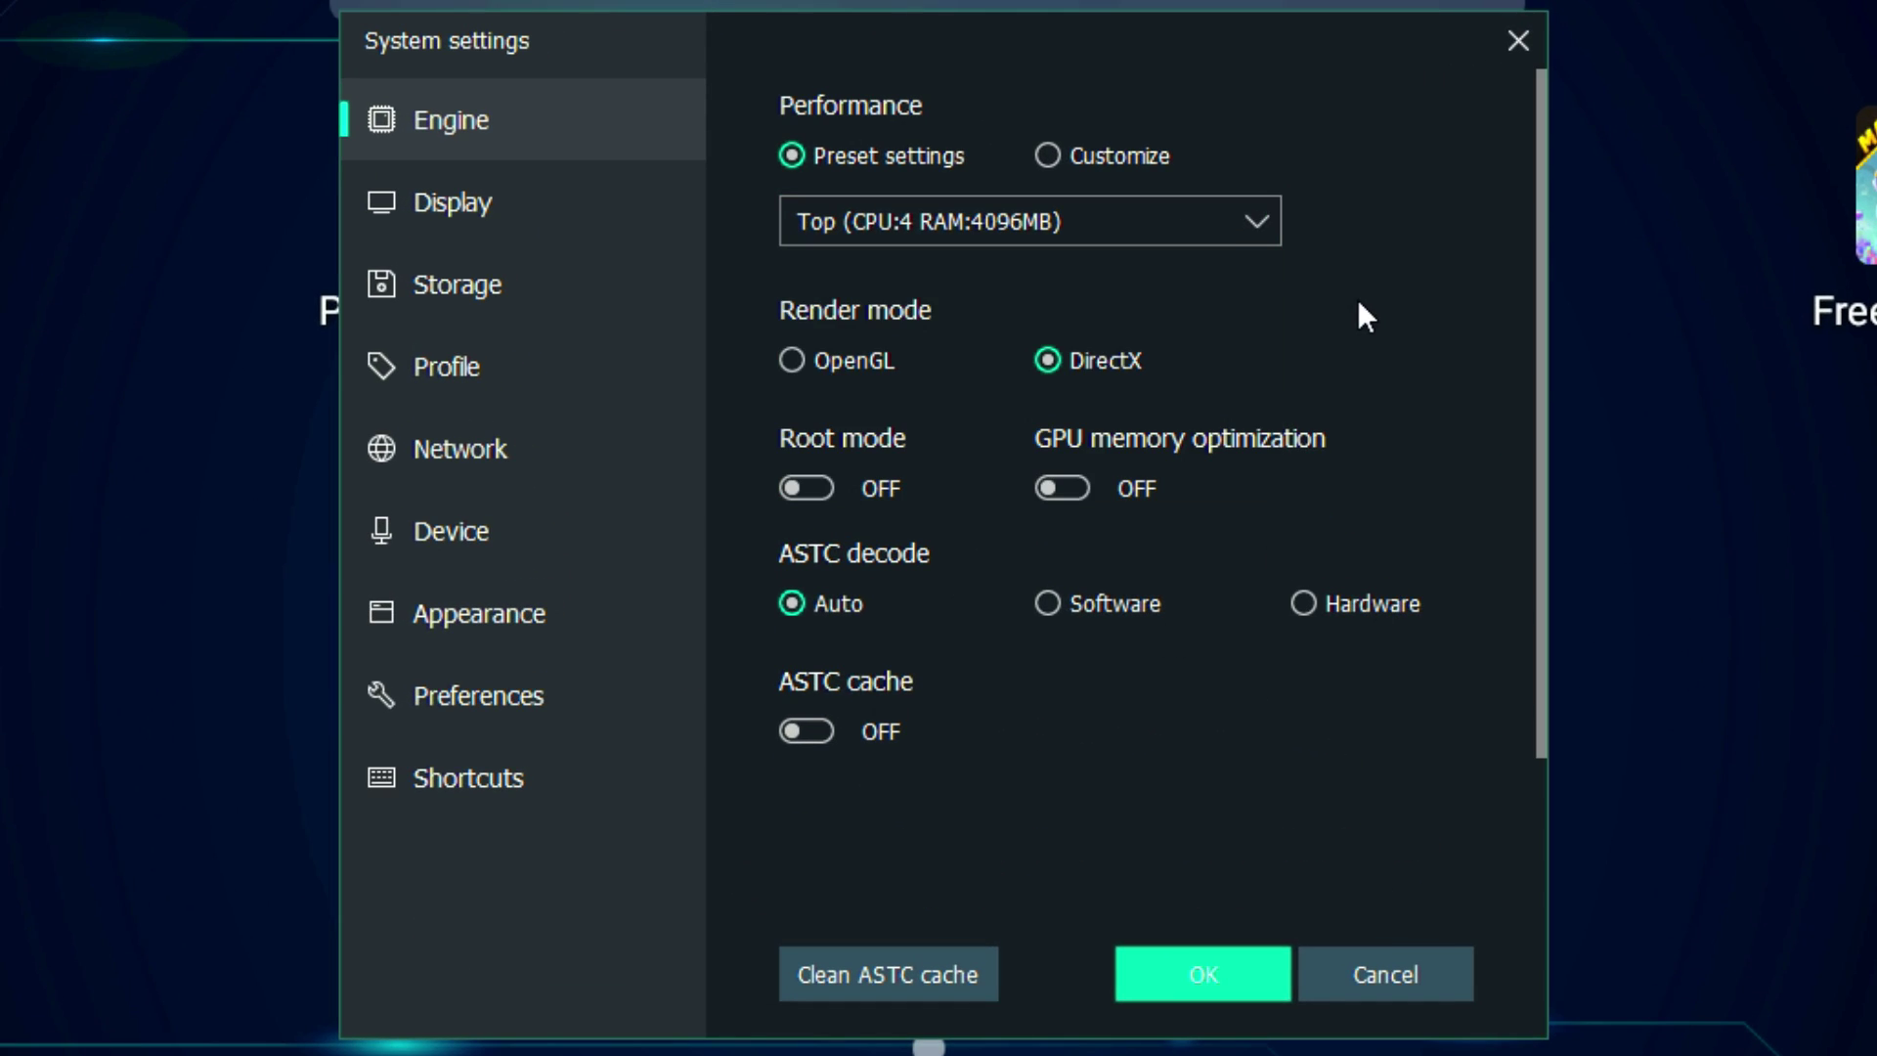
{"action": "left_click", "coordinate": [1048, 155]}
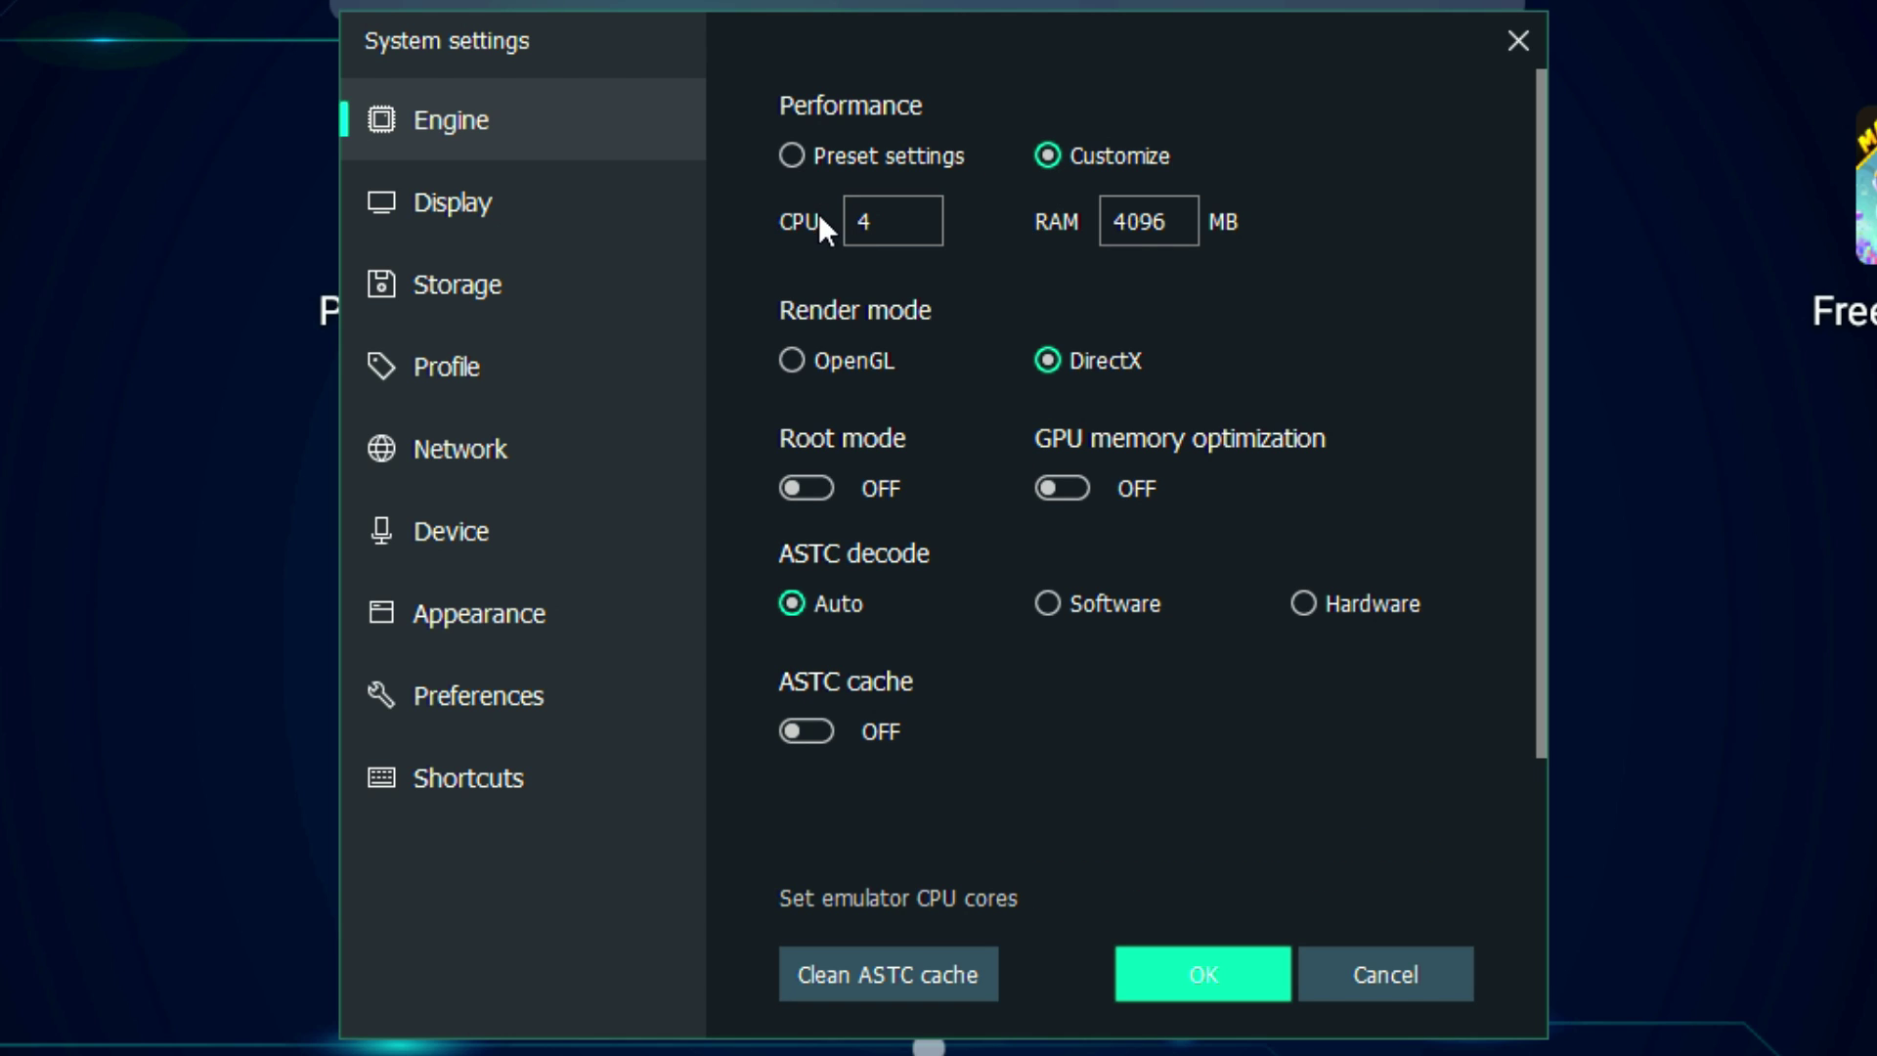
Step: Check the processor's core count in Task Manager's performance data, then close Task Manager
{"action": "double_click", "coordinate": [909, 222]}
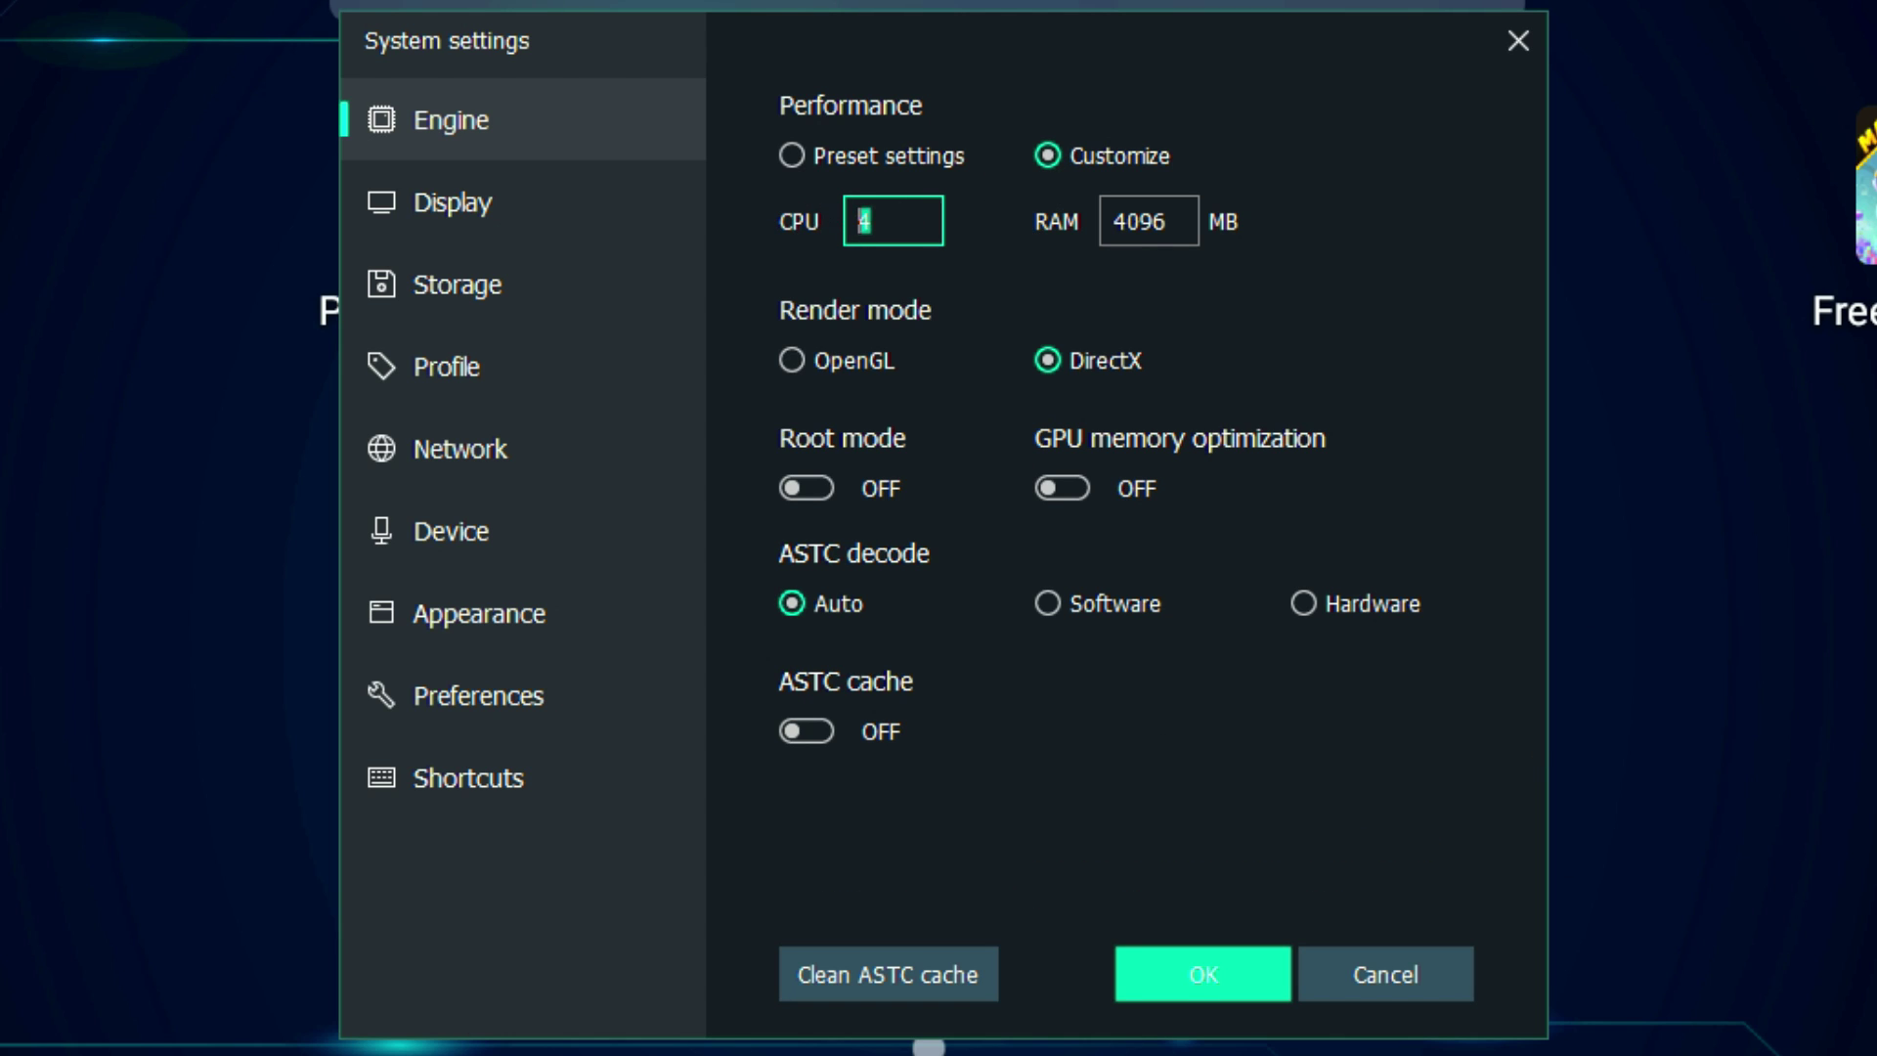
{"action": "right_click", "coordinate": [1106, 984]}
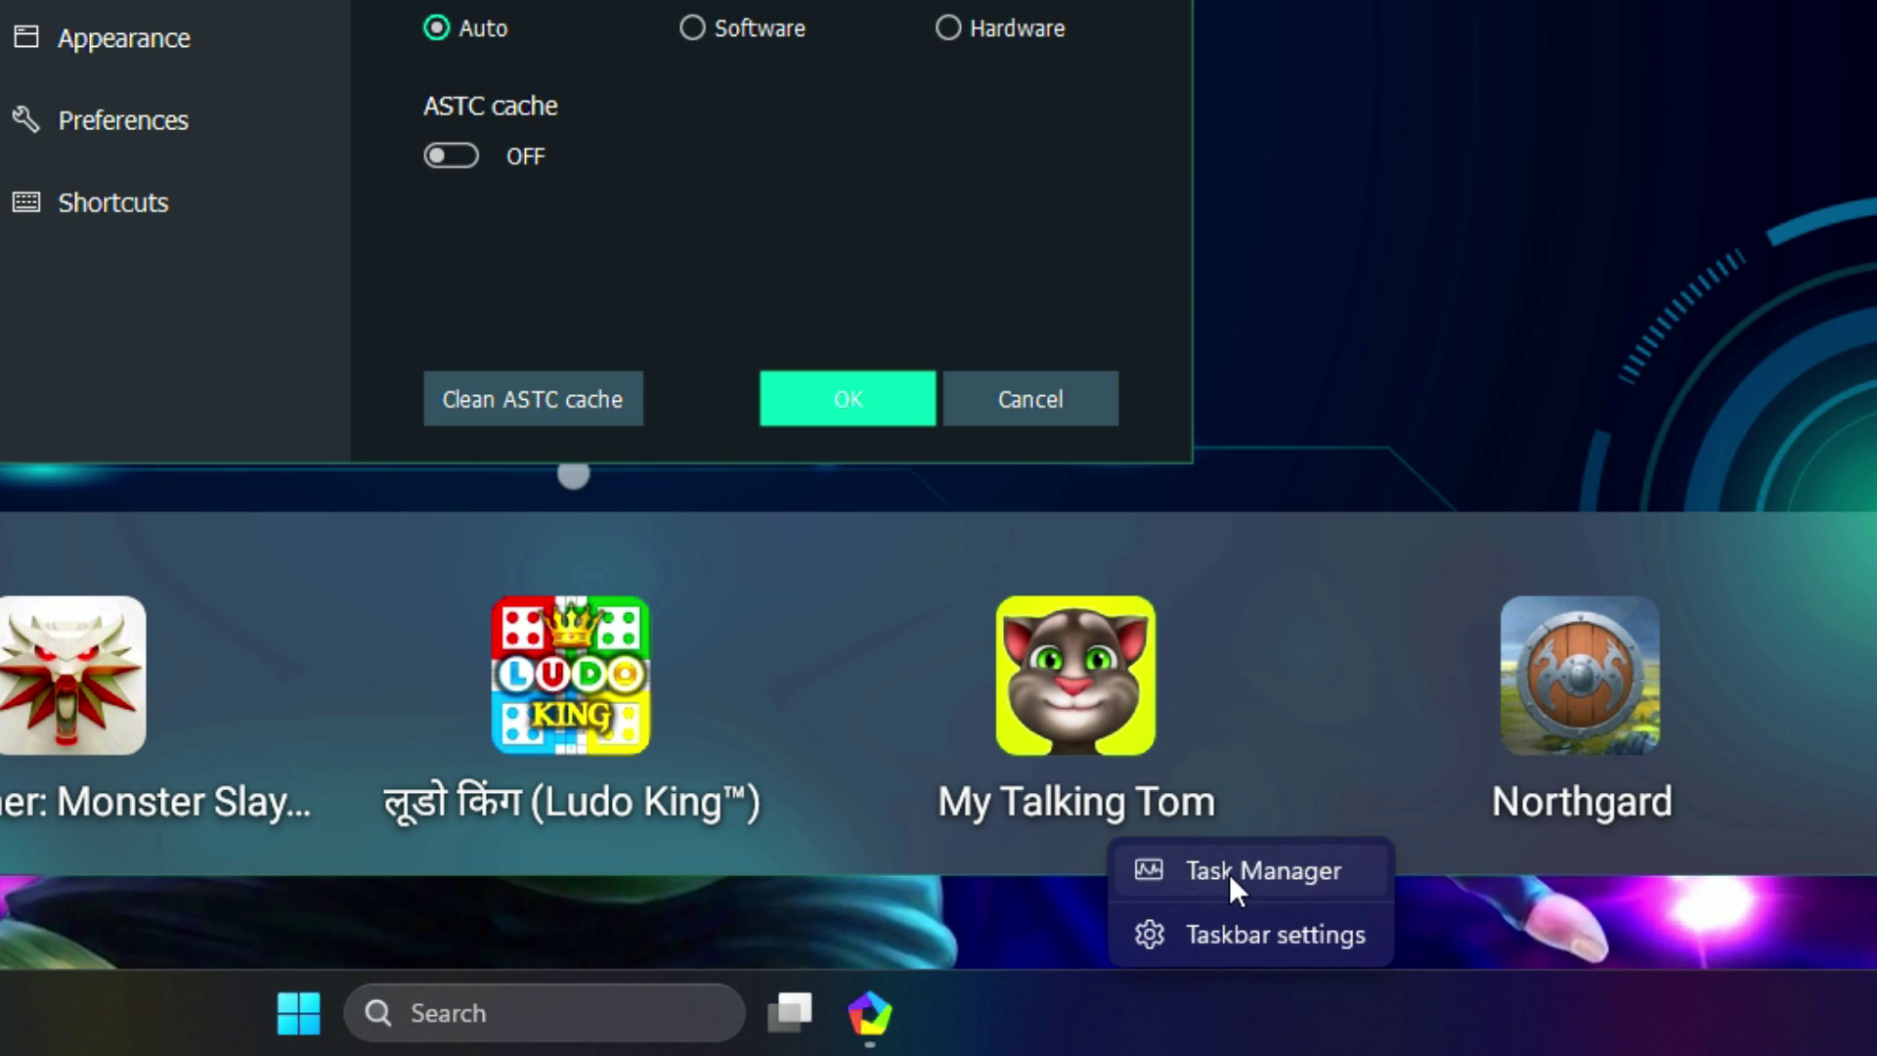
{"action": "left_click", "coordinate": [1229, 872]}
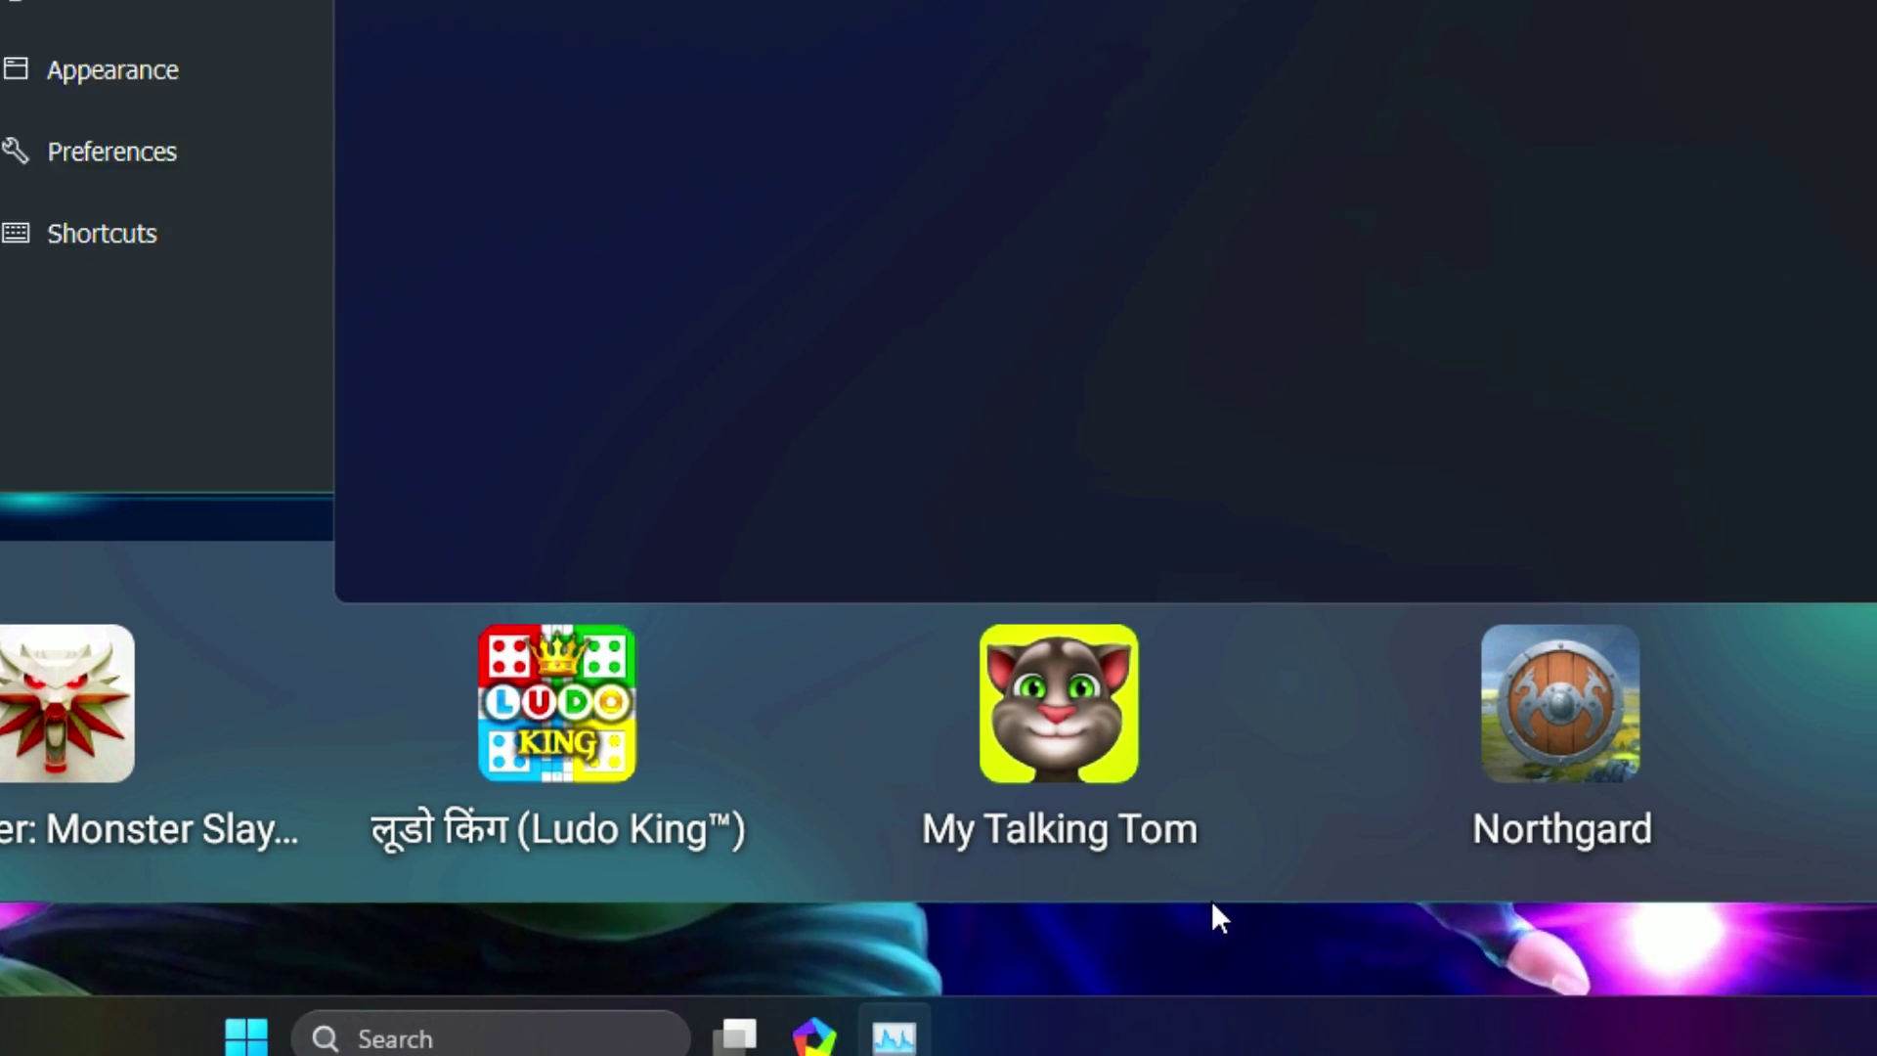
{"action": "left_click", "coordinate": [331, 307]}
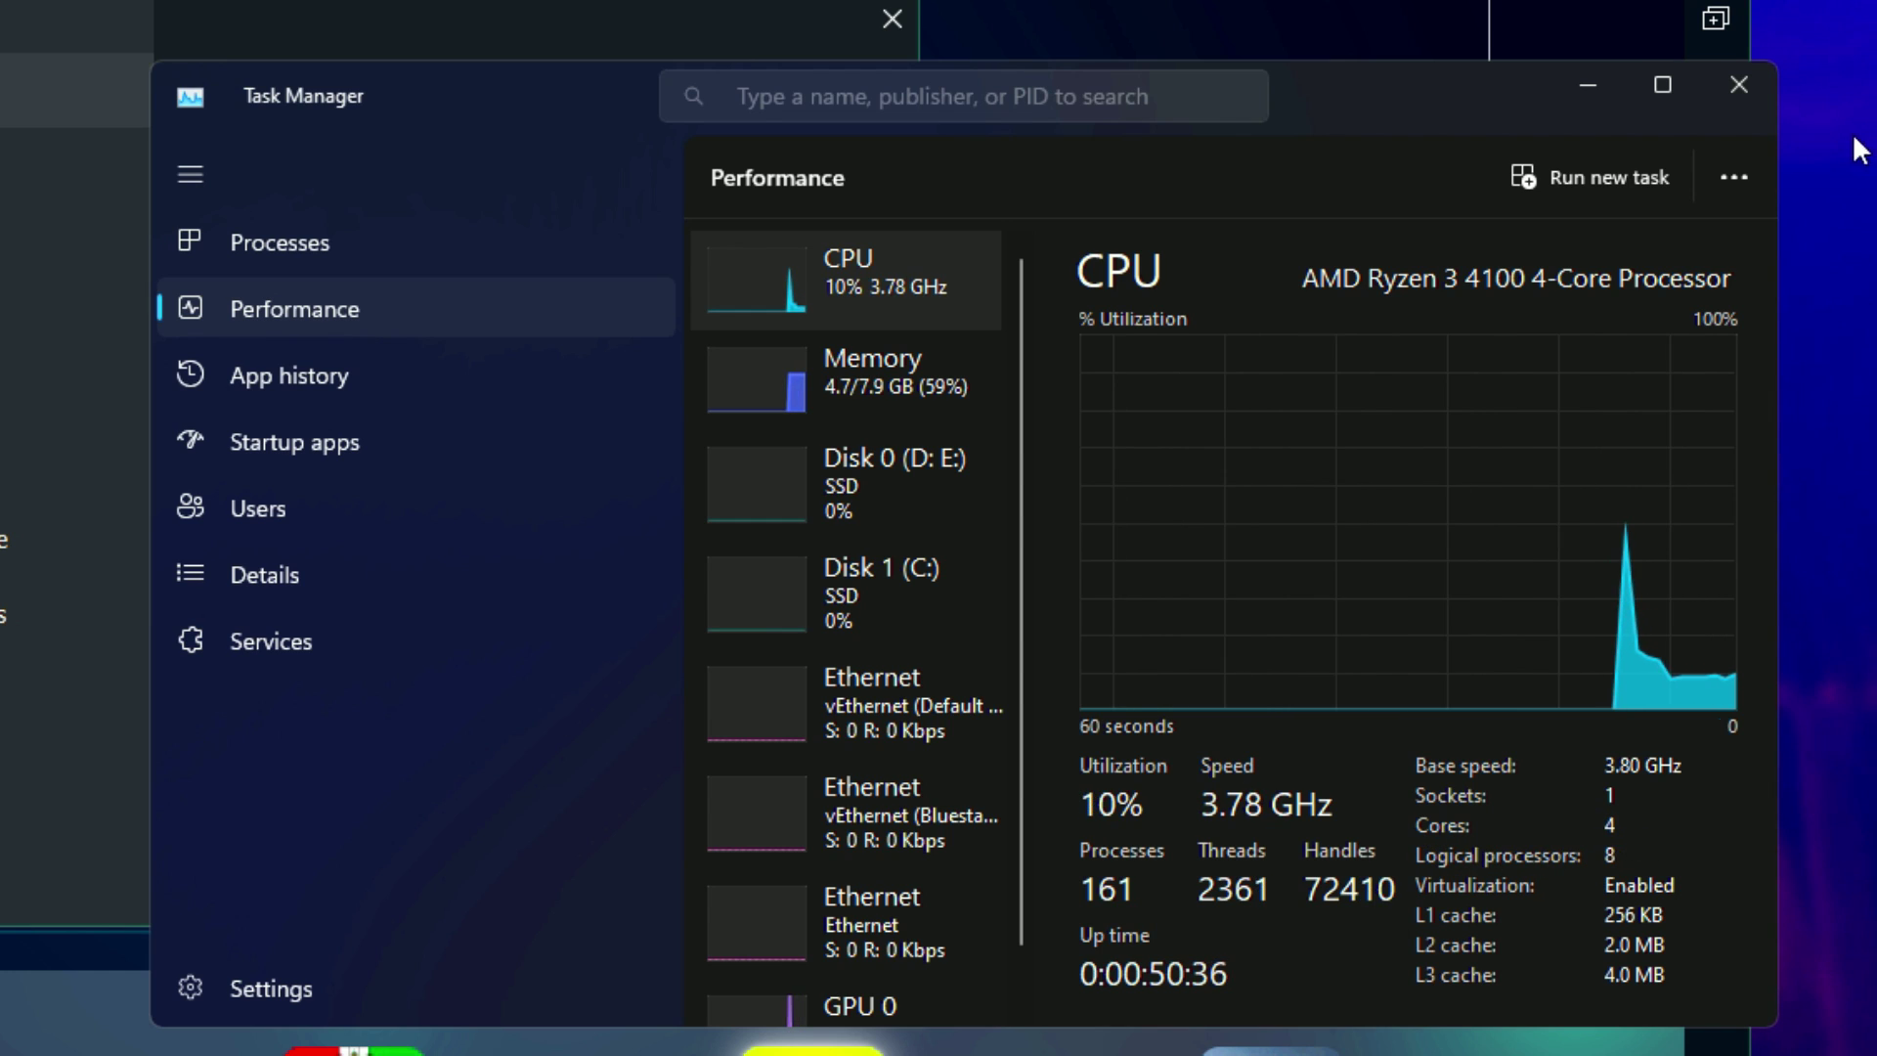
{"action": "left_click", "coordinate": [1738, 85]}
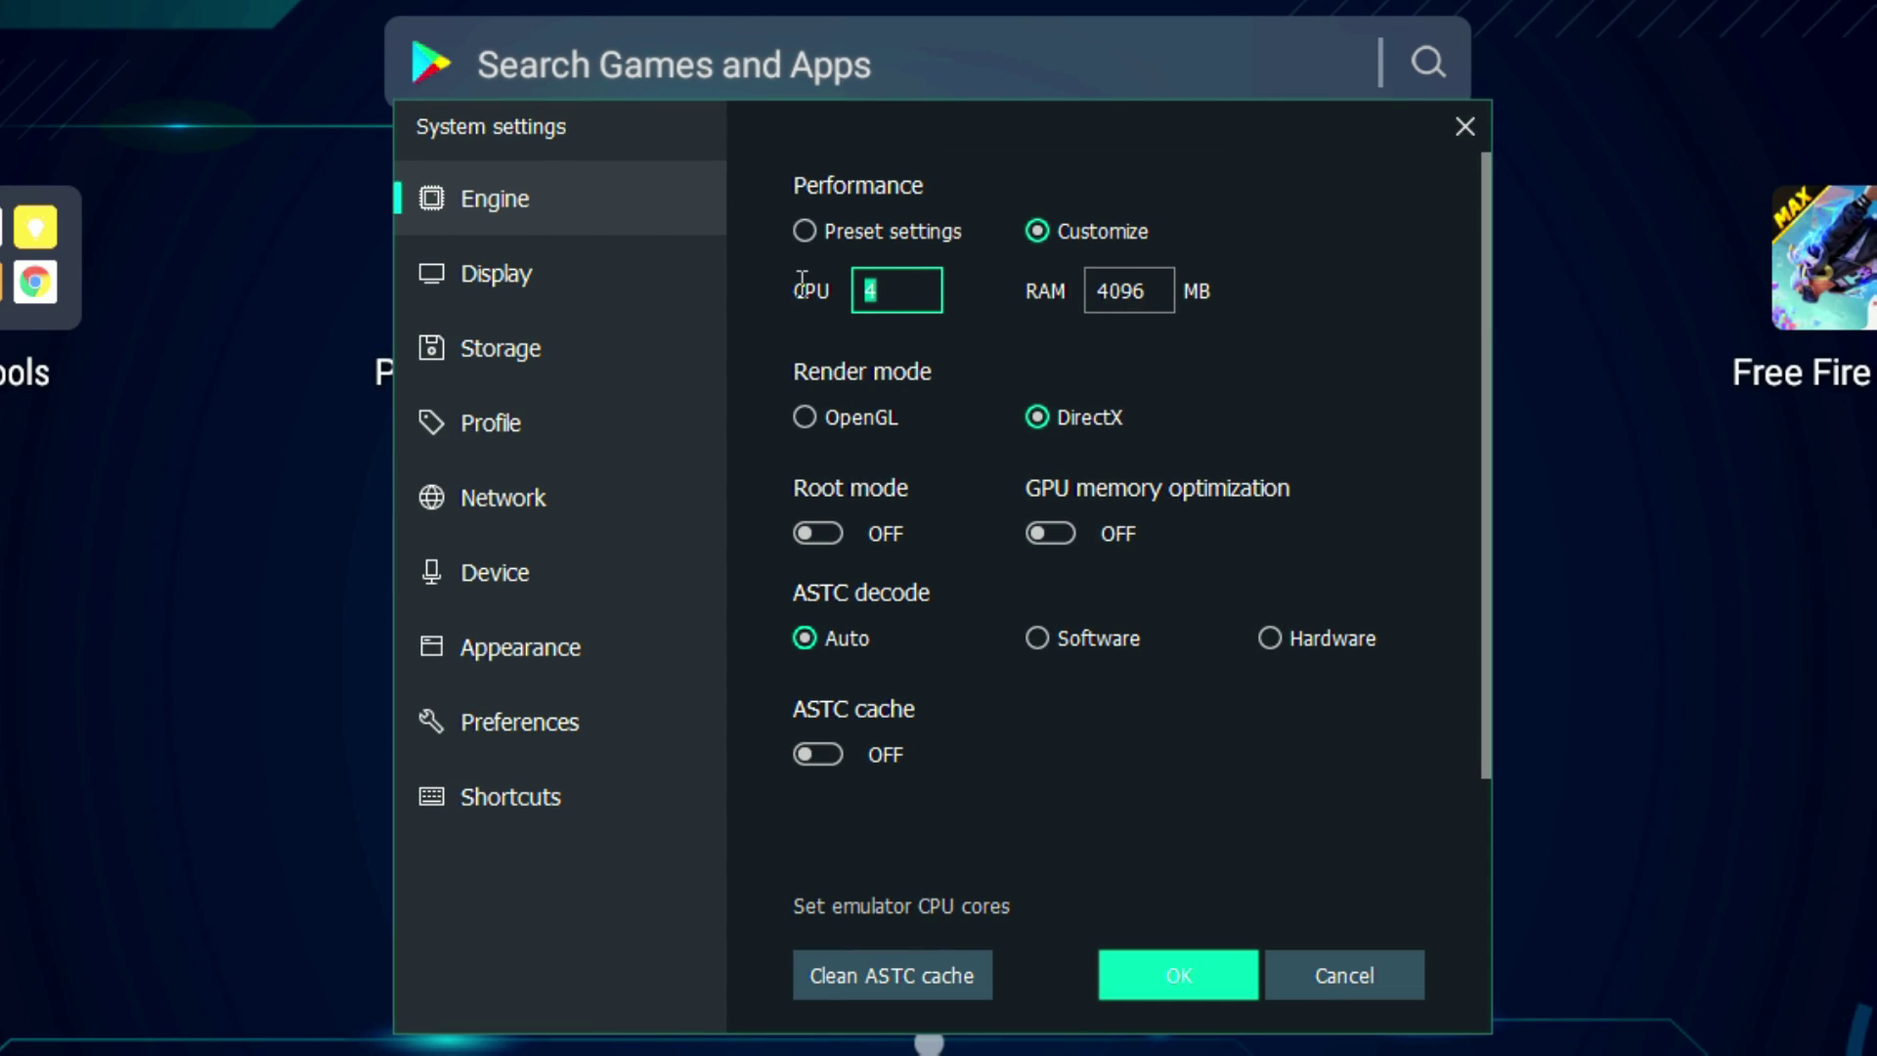
Step: Check the computer's installed memory in Task Manager's performance data for the custom RAM setting
{"action": "double_click", "coordinate": [913, 284]}
{"action": "left_click", "coordinate": [1151, 283]}
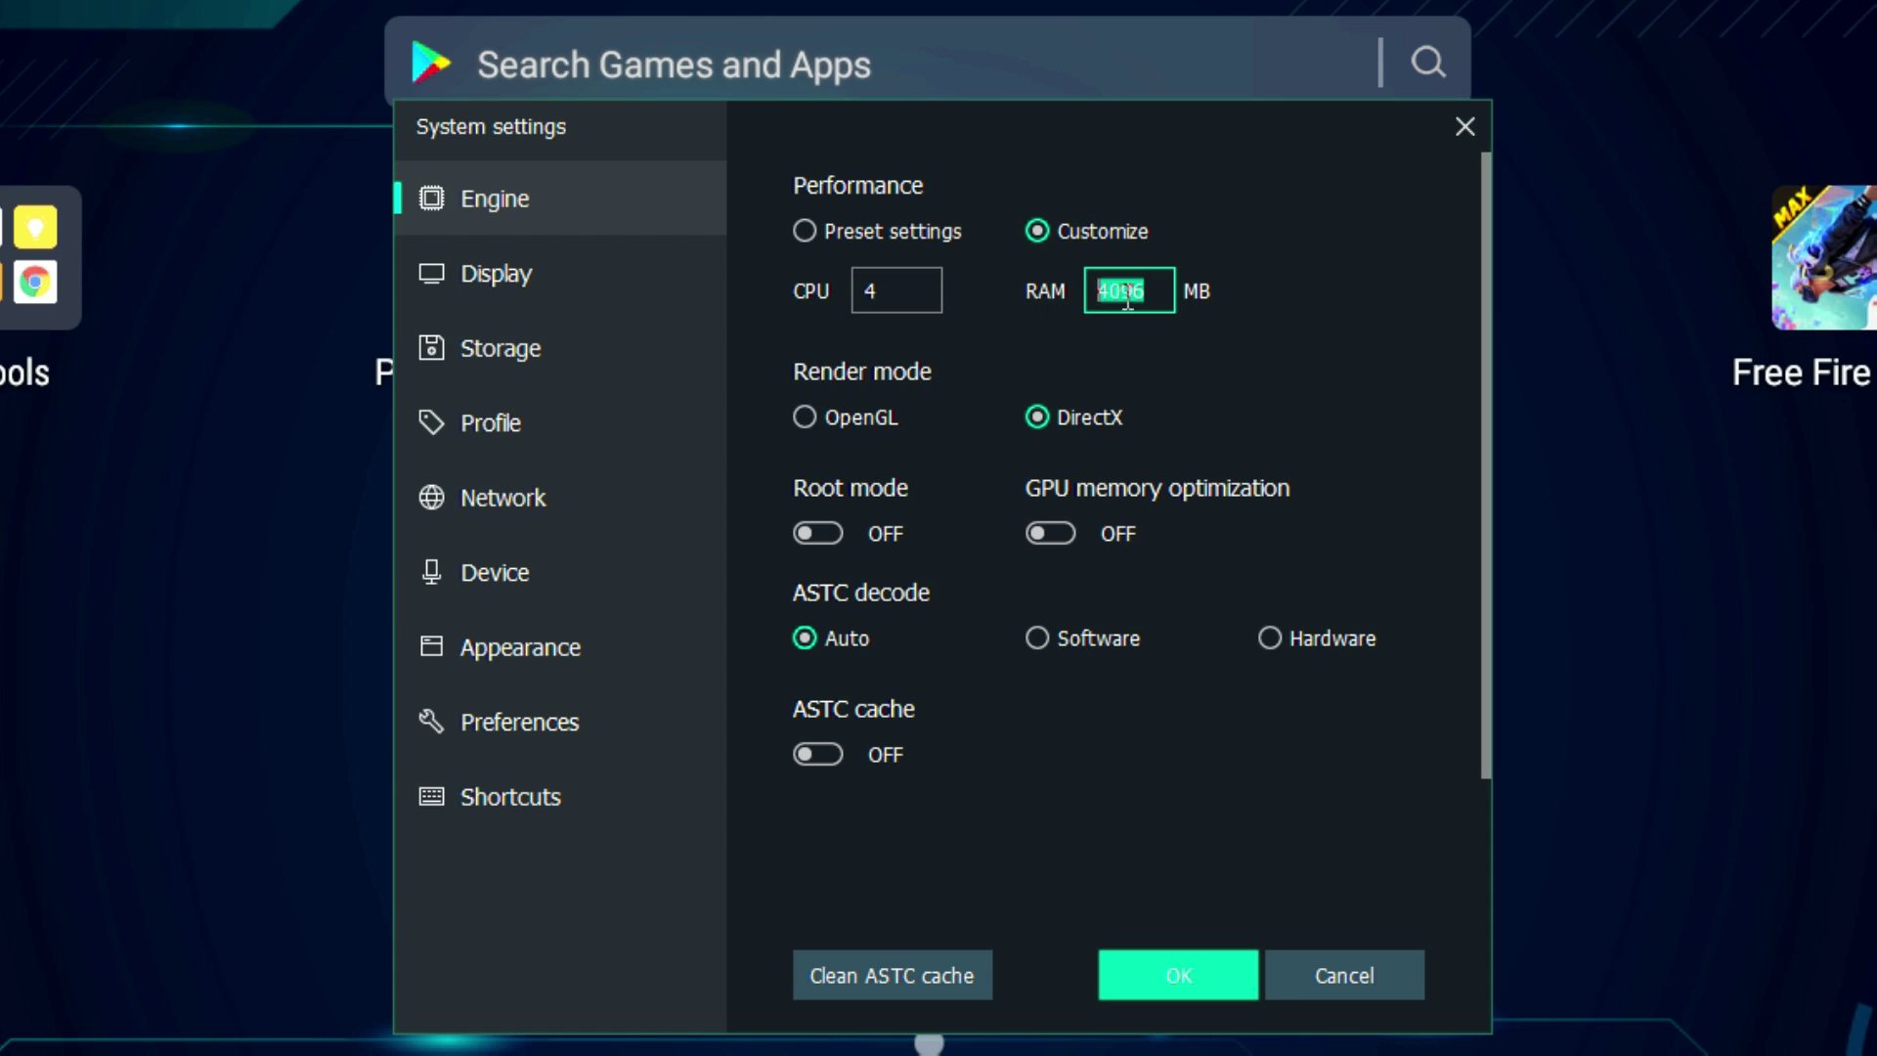
{"action": "right_click", "coordinate": [1104, 1017]}
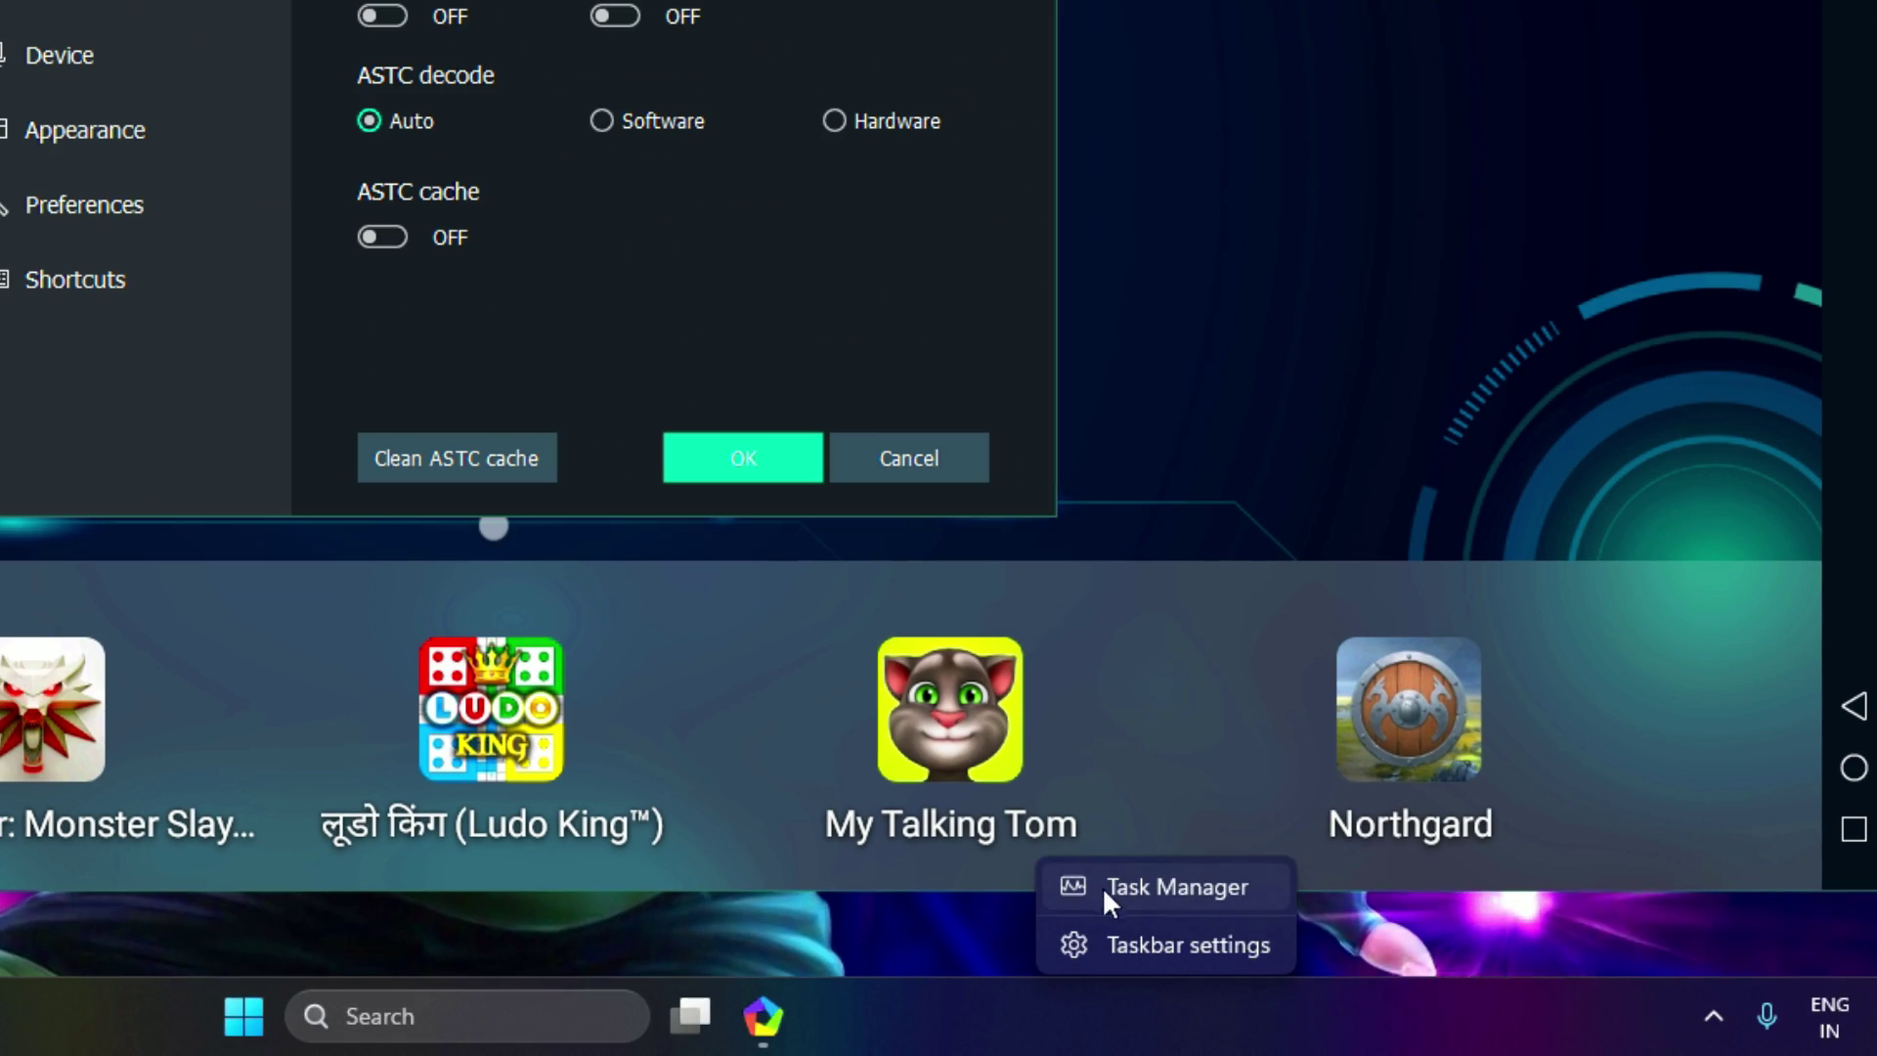
{"action": "left_click", "coordinate": [1177, 887]}
{"action": "left_click", "coordinate": [255, 310]}
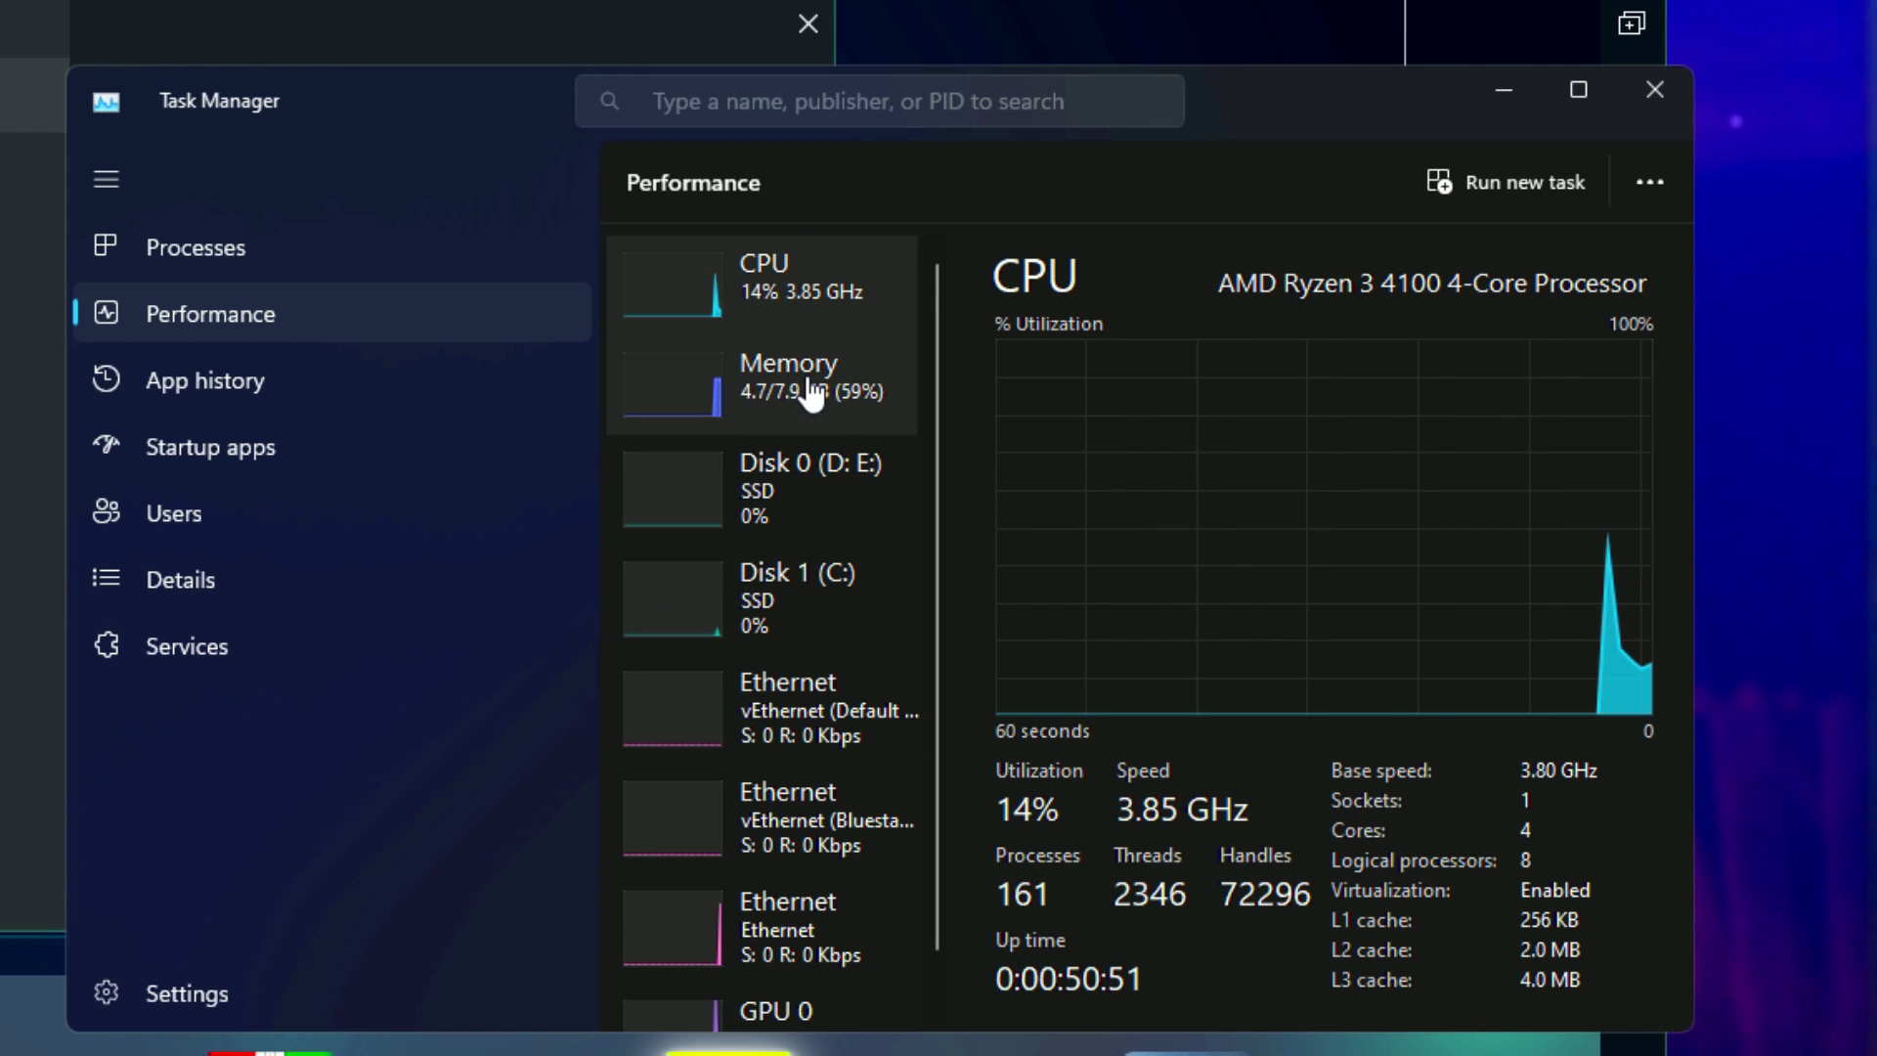
{"action": "left_click", "coordinate": [760, 389]}
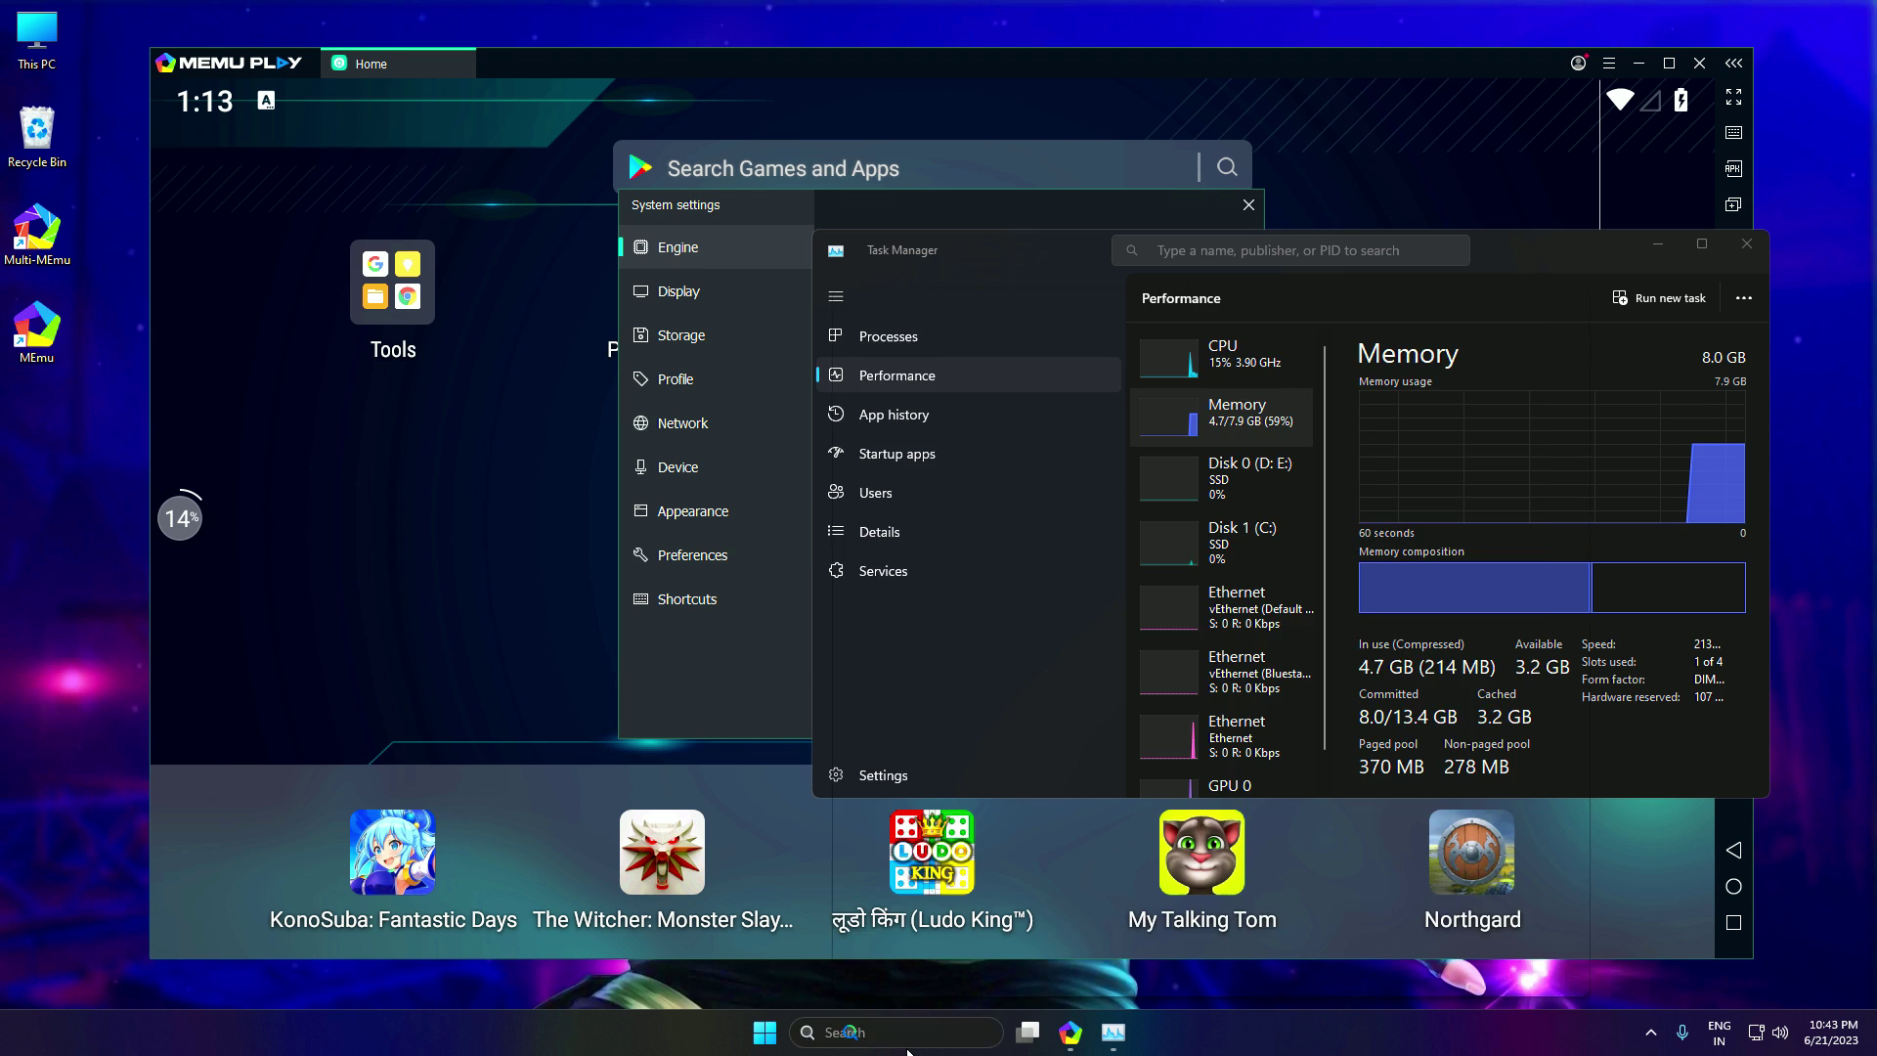
Step: Open Calculator and multiply 8 by 1024 to work out the RAM size in MB
{"action": "key", "text": "super+s"}
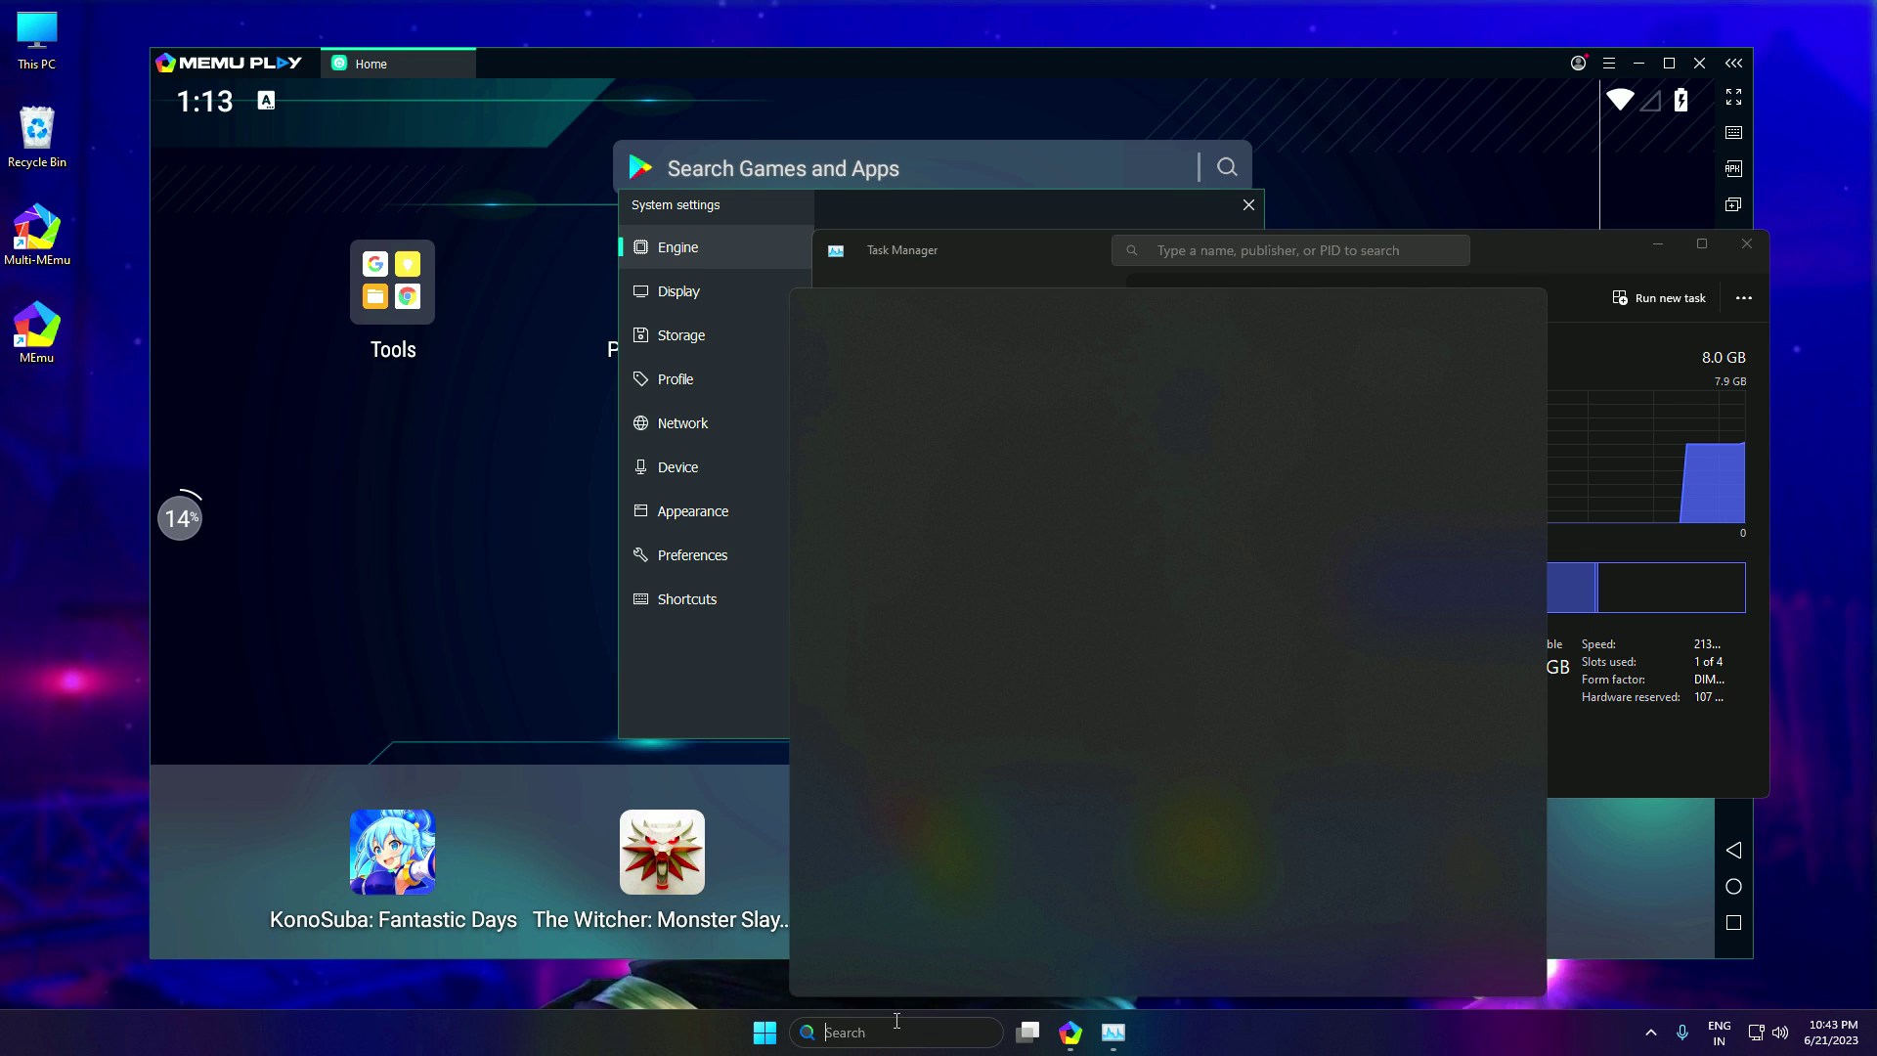
{"action": "type", "text": "c"}
{"action": "key", "text": "Return"}
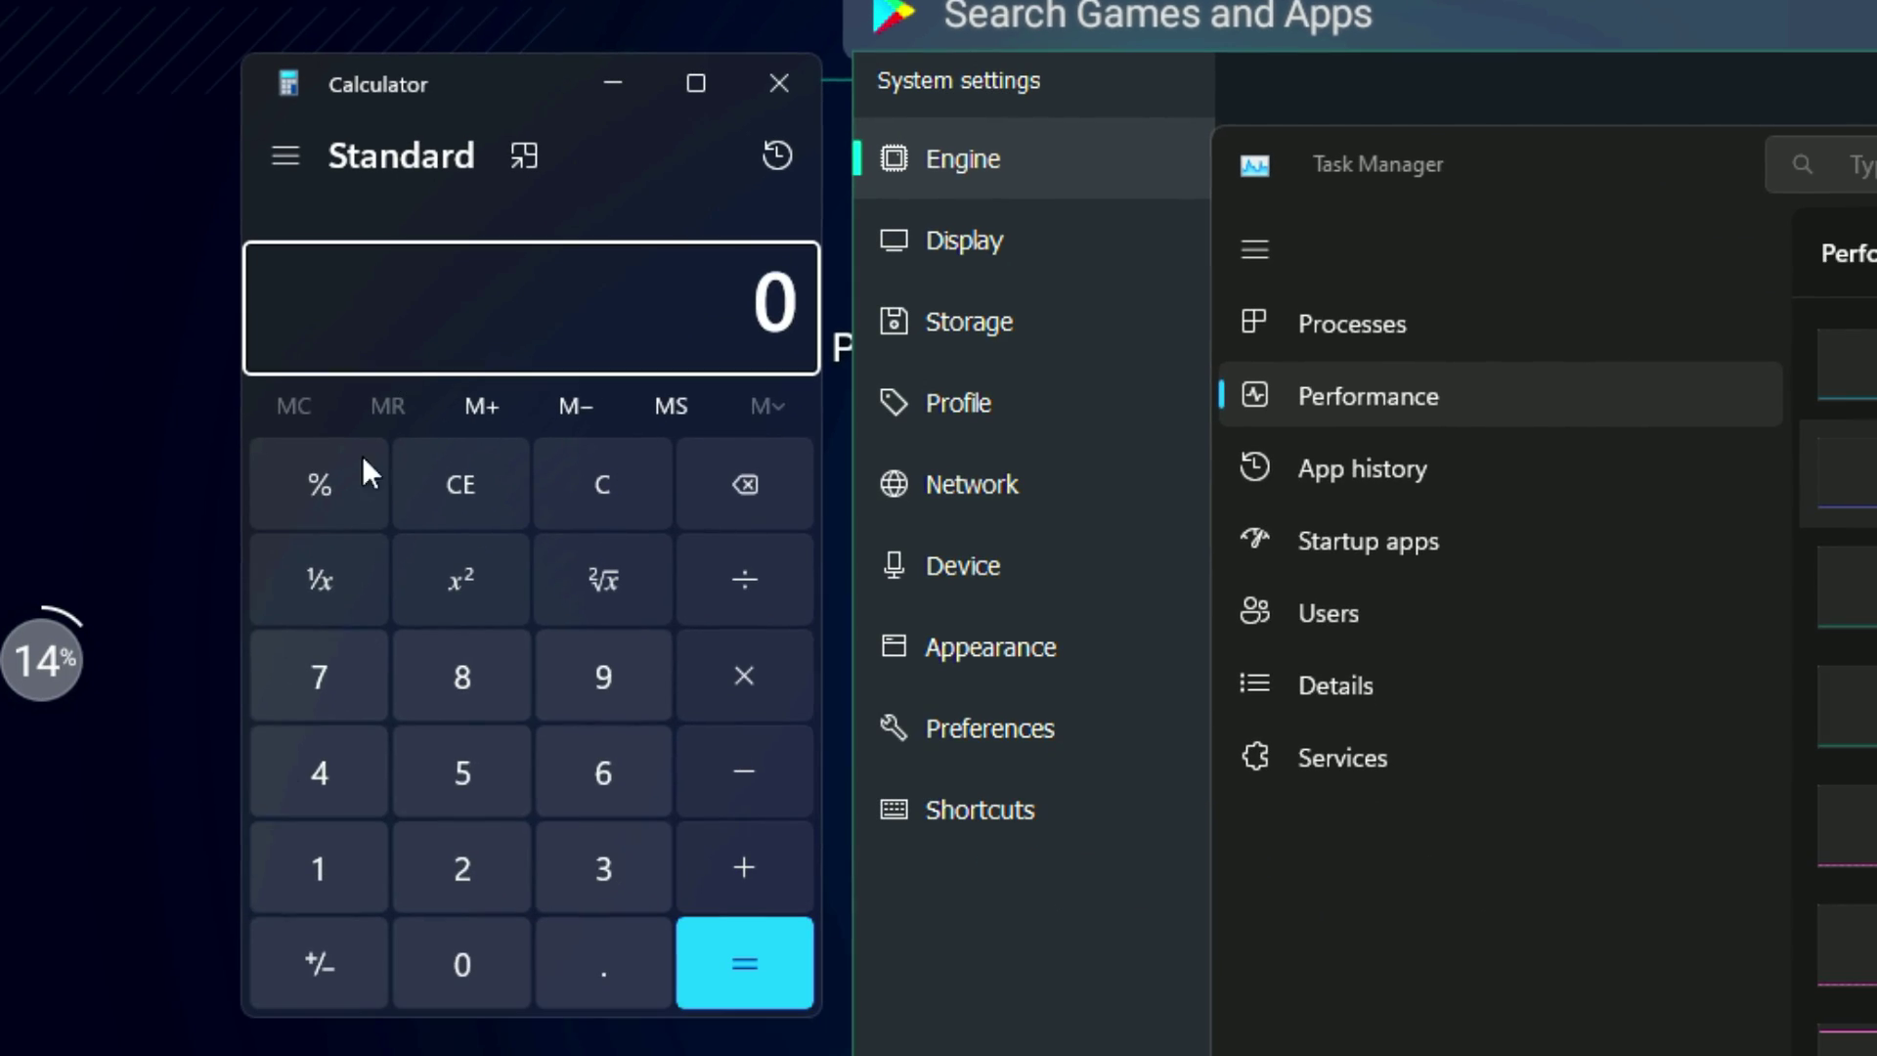
{"action": "left_click", "coordinate": [462, 677]}
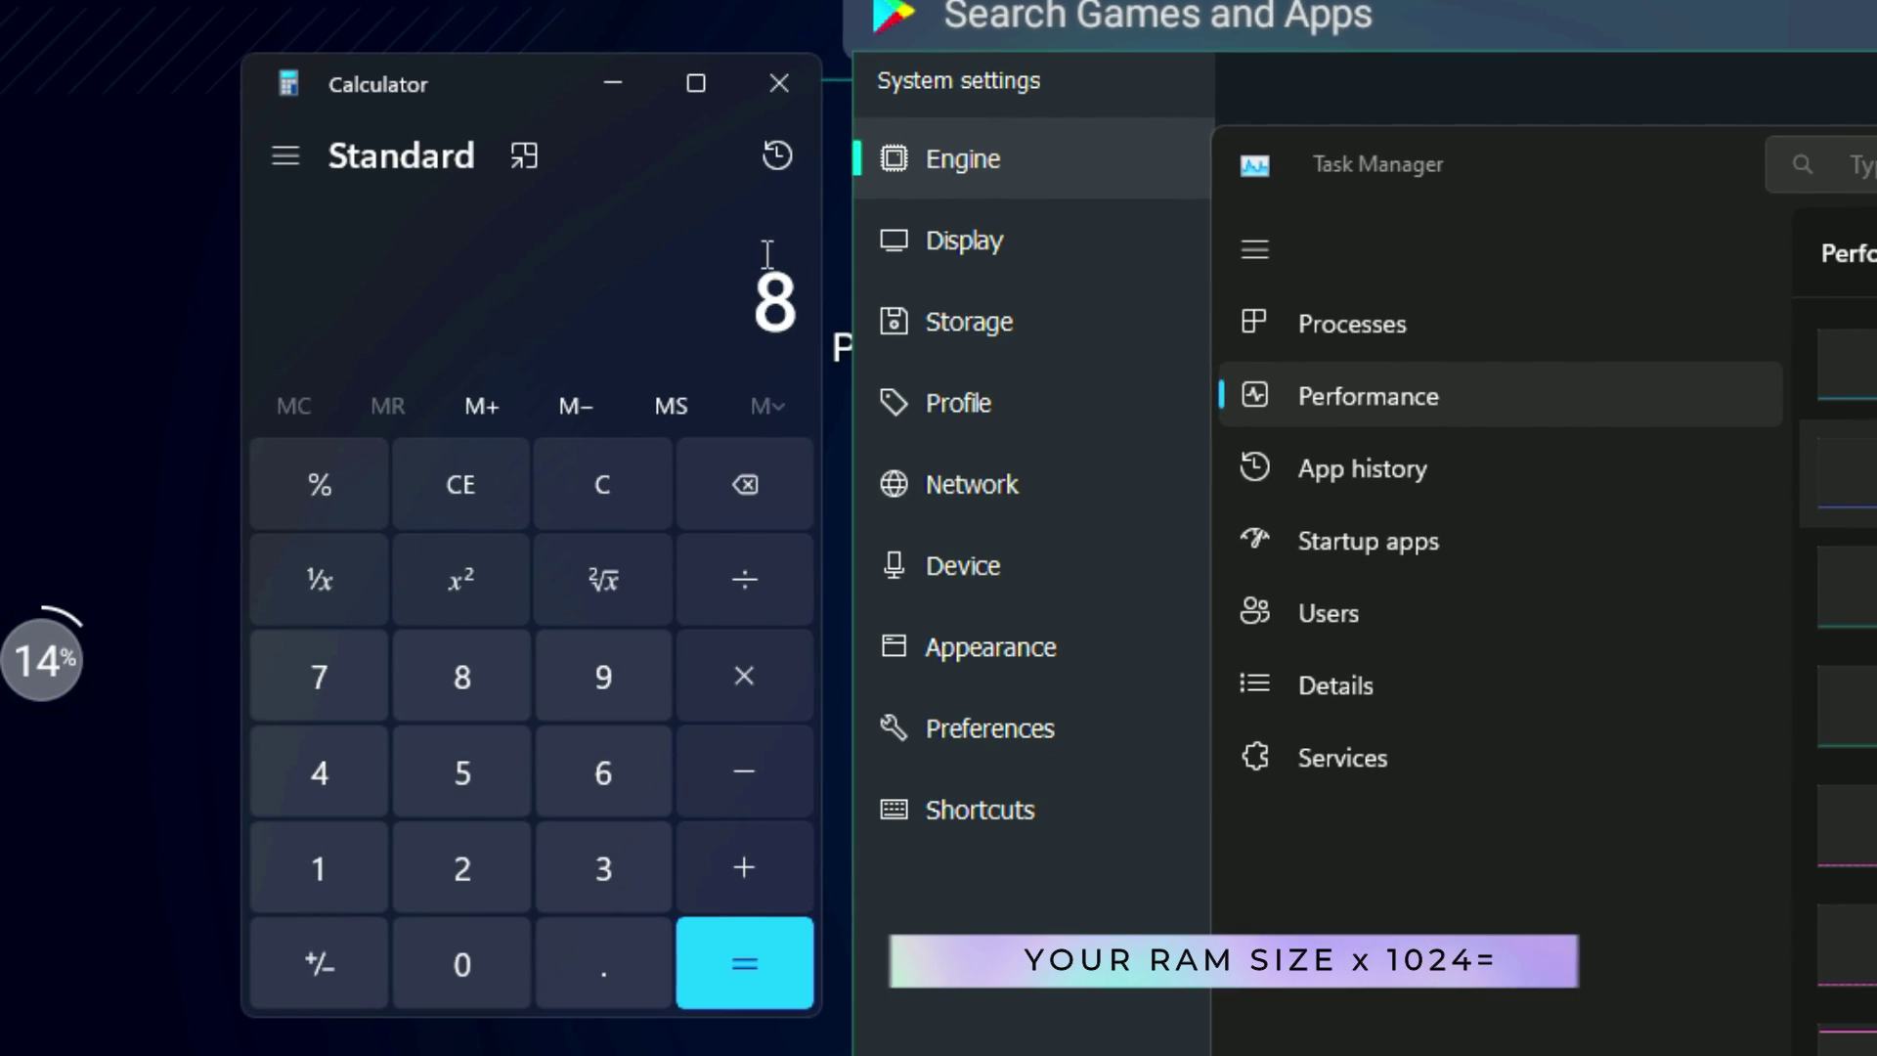
{"action": "left_click_drag", "start_coordinate": [748, 293], "coordinate": [822, 291]}
{"action": "left_click", "coordinate": [739, 677]}
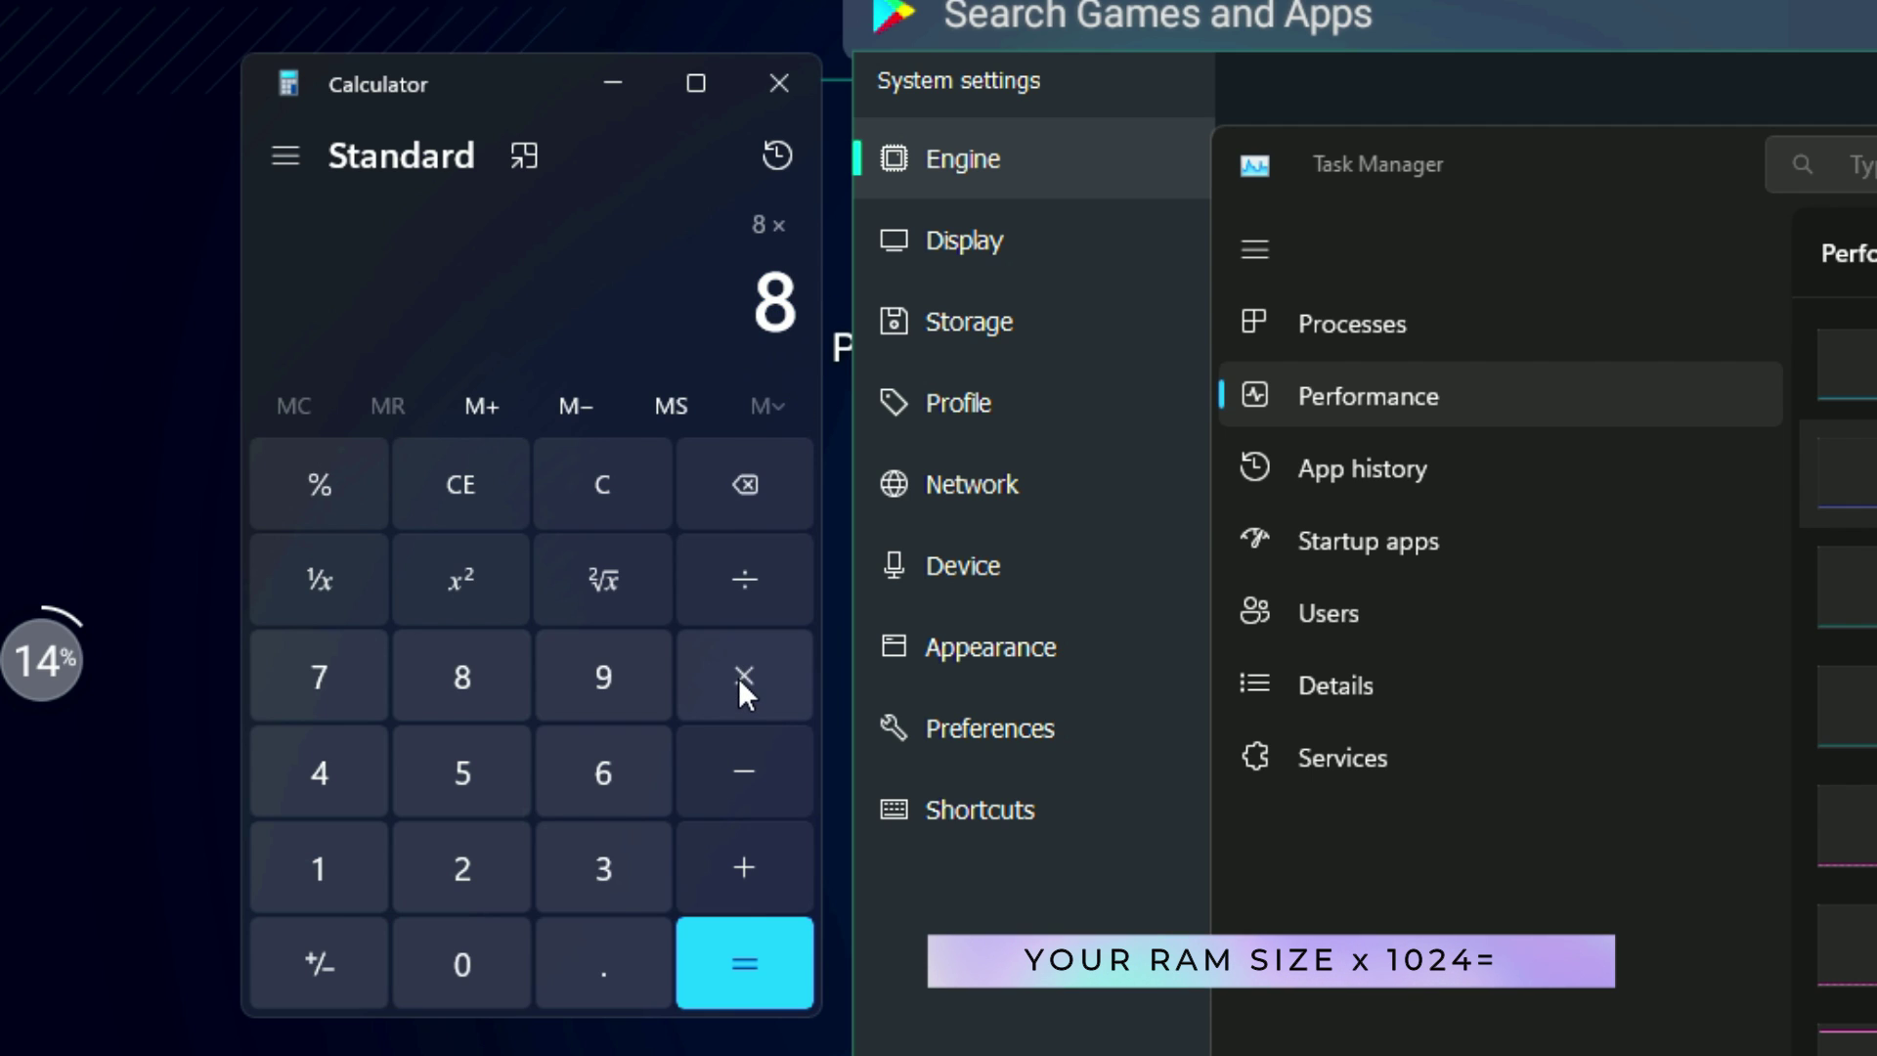
{"action": "left_click", "coordinate": [373, 898]}
{"action": "left_click", "coordinate": [461, 954]}
{"action": "left_click", "coordinate": [473, 872]}
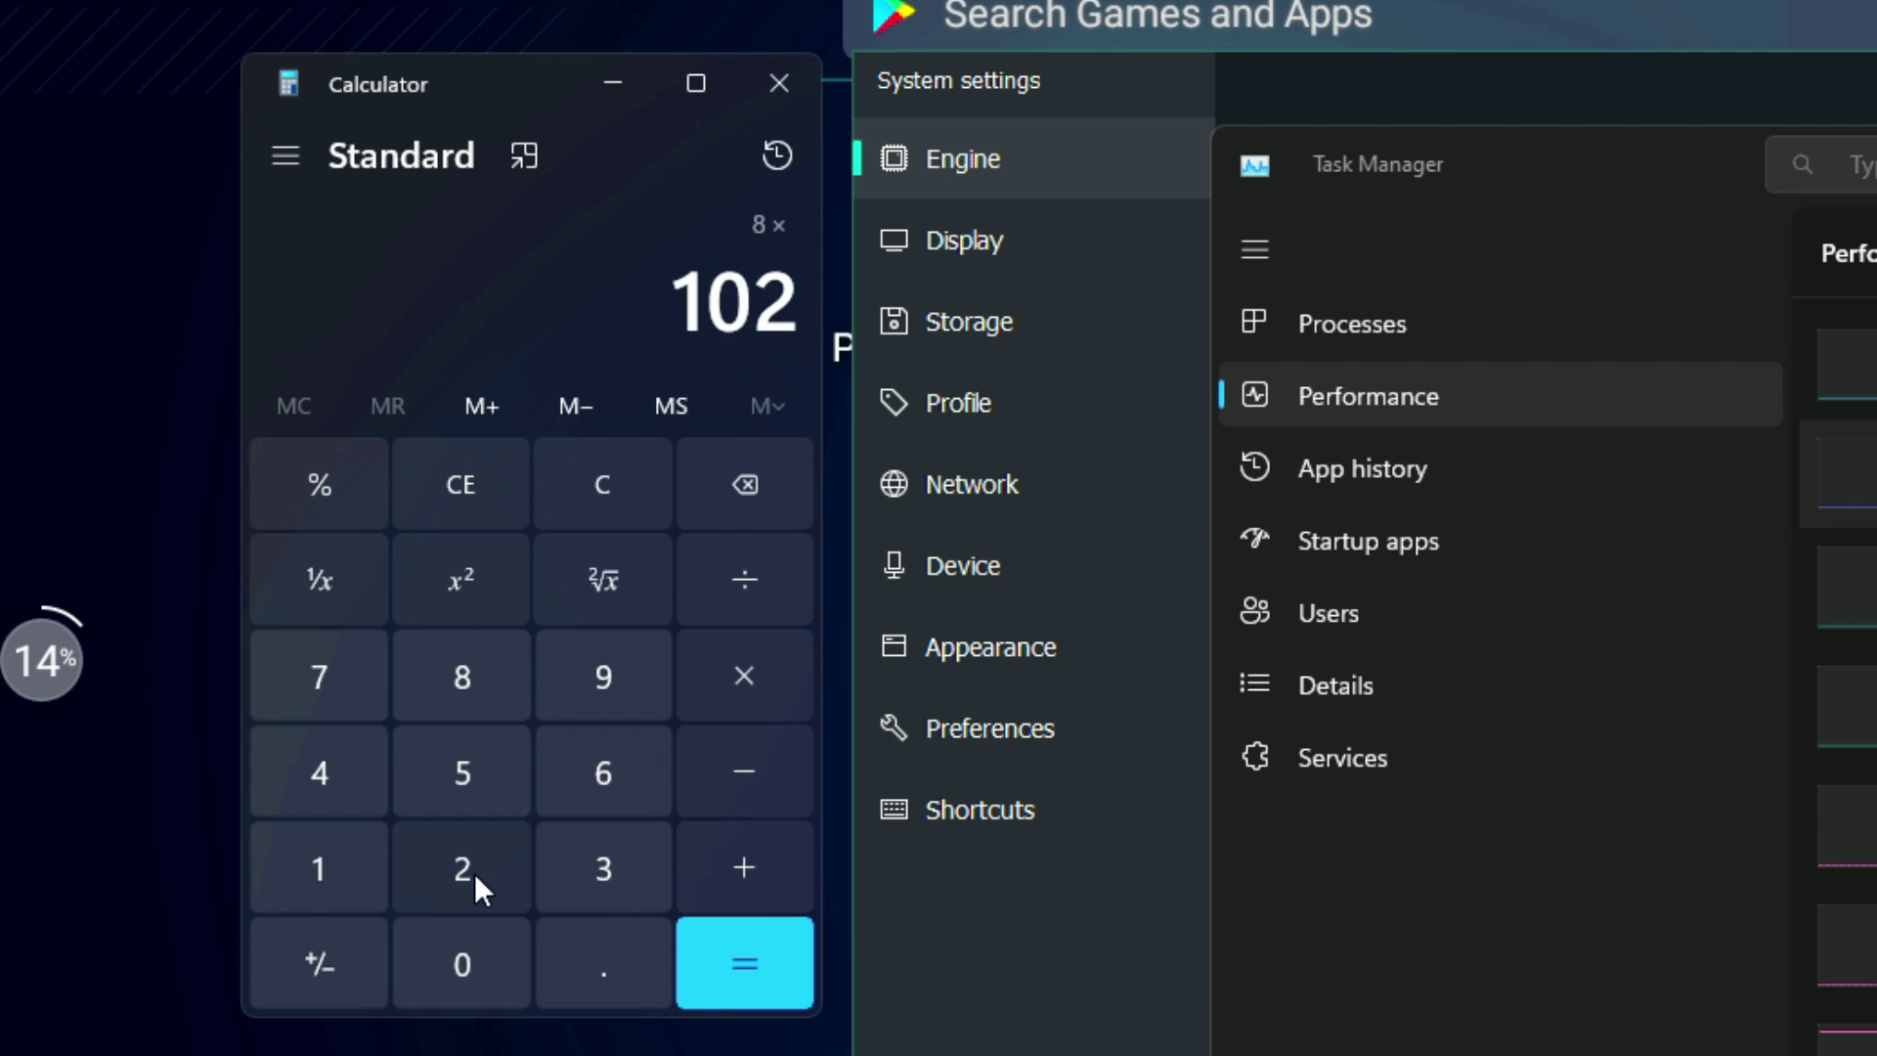
{"action": "left_click", "coordinate": [332, 762]}
{"action": "left_click_drag", "start_coordinate": [617, 288], "coordinate": [800, 293]}
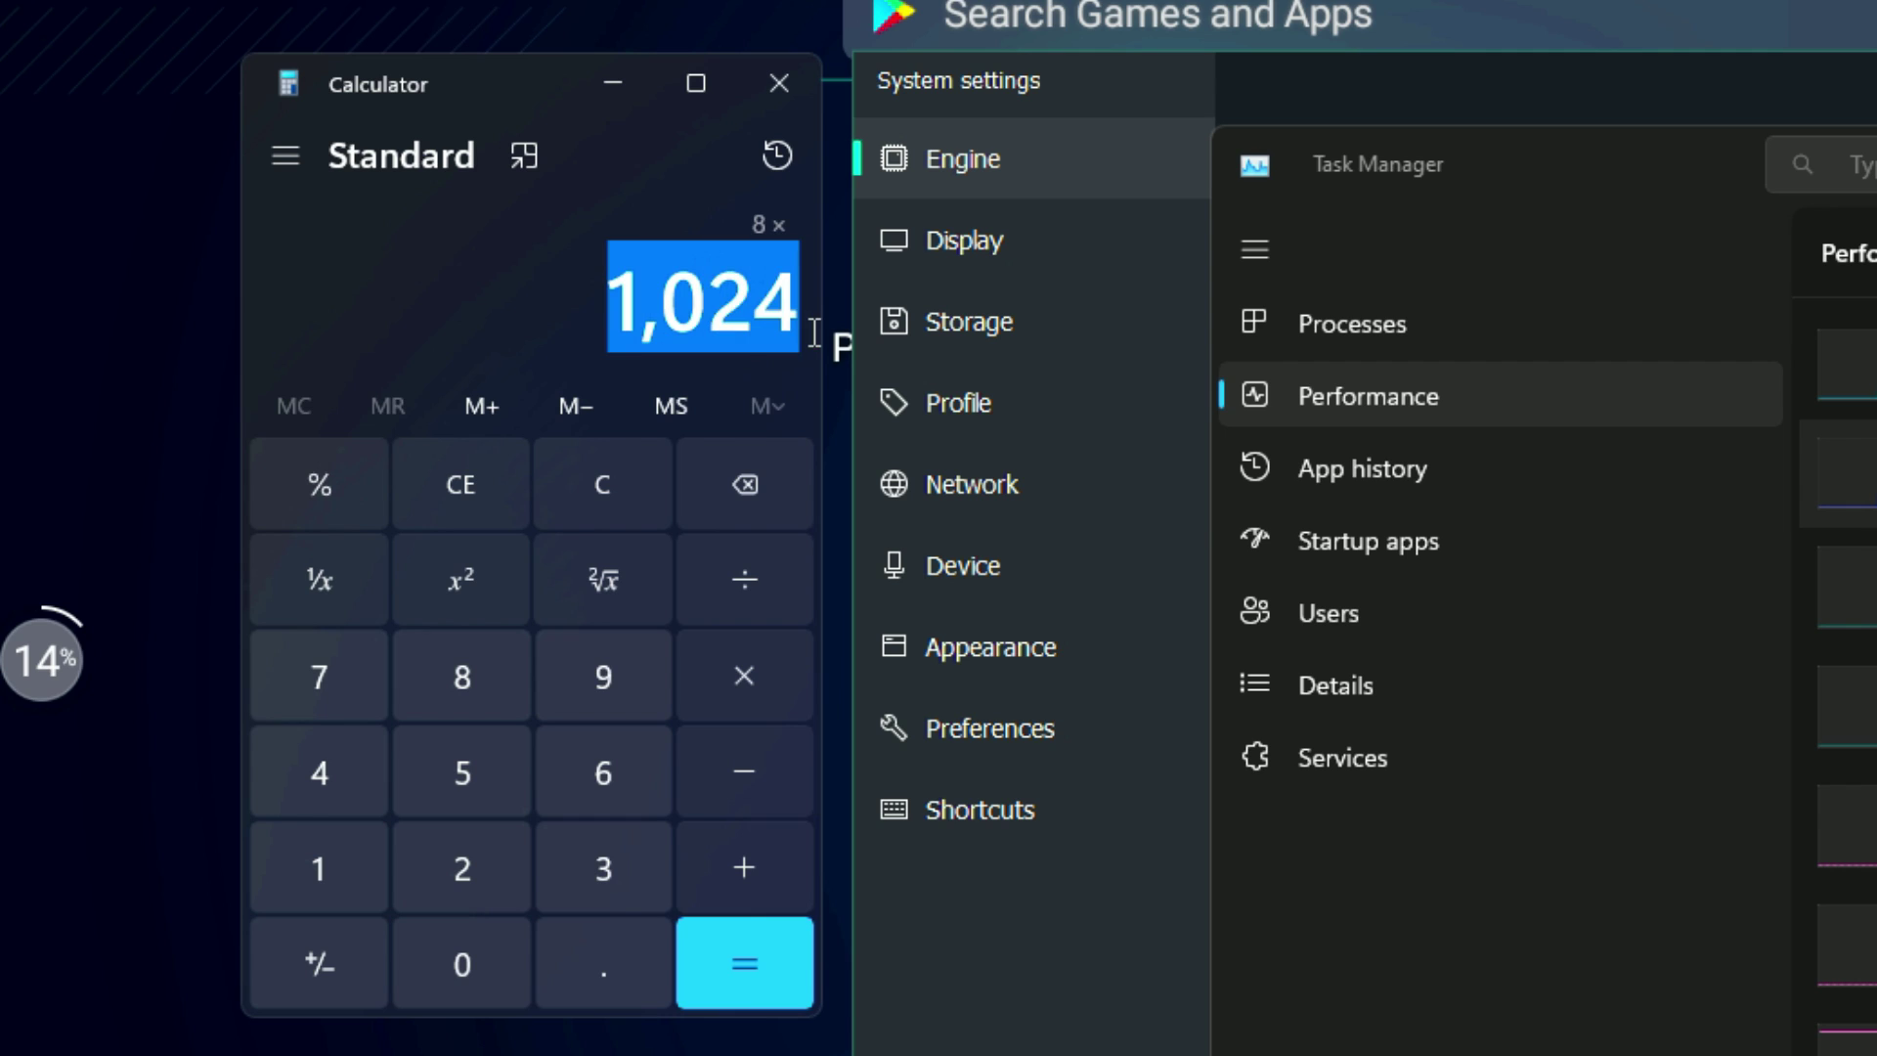
{"action": "left_click", "coordinate": [749, 956]}
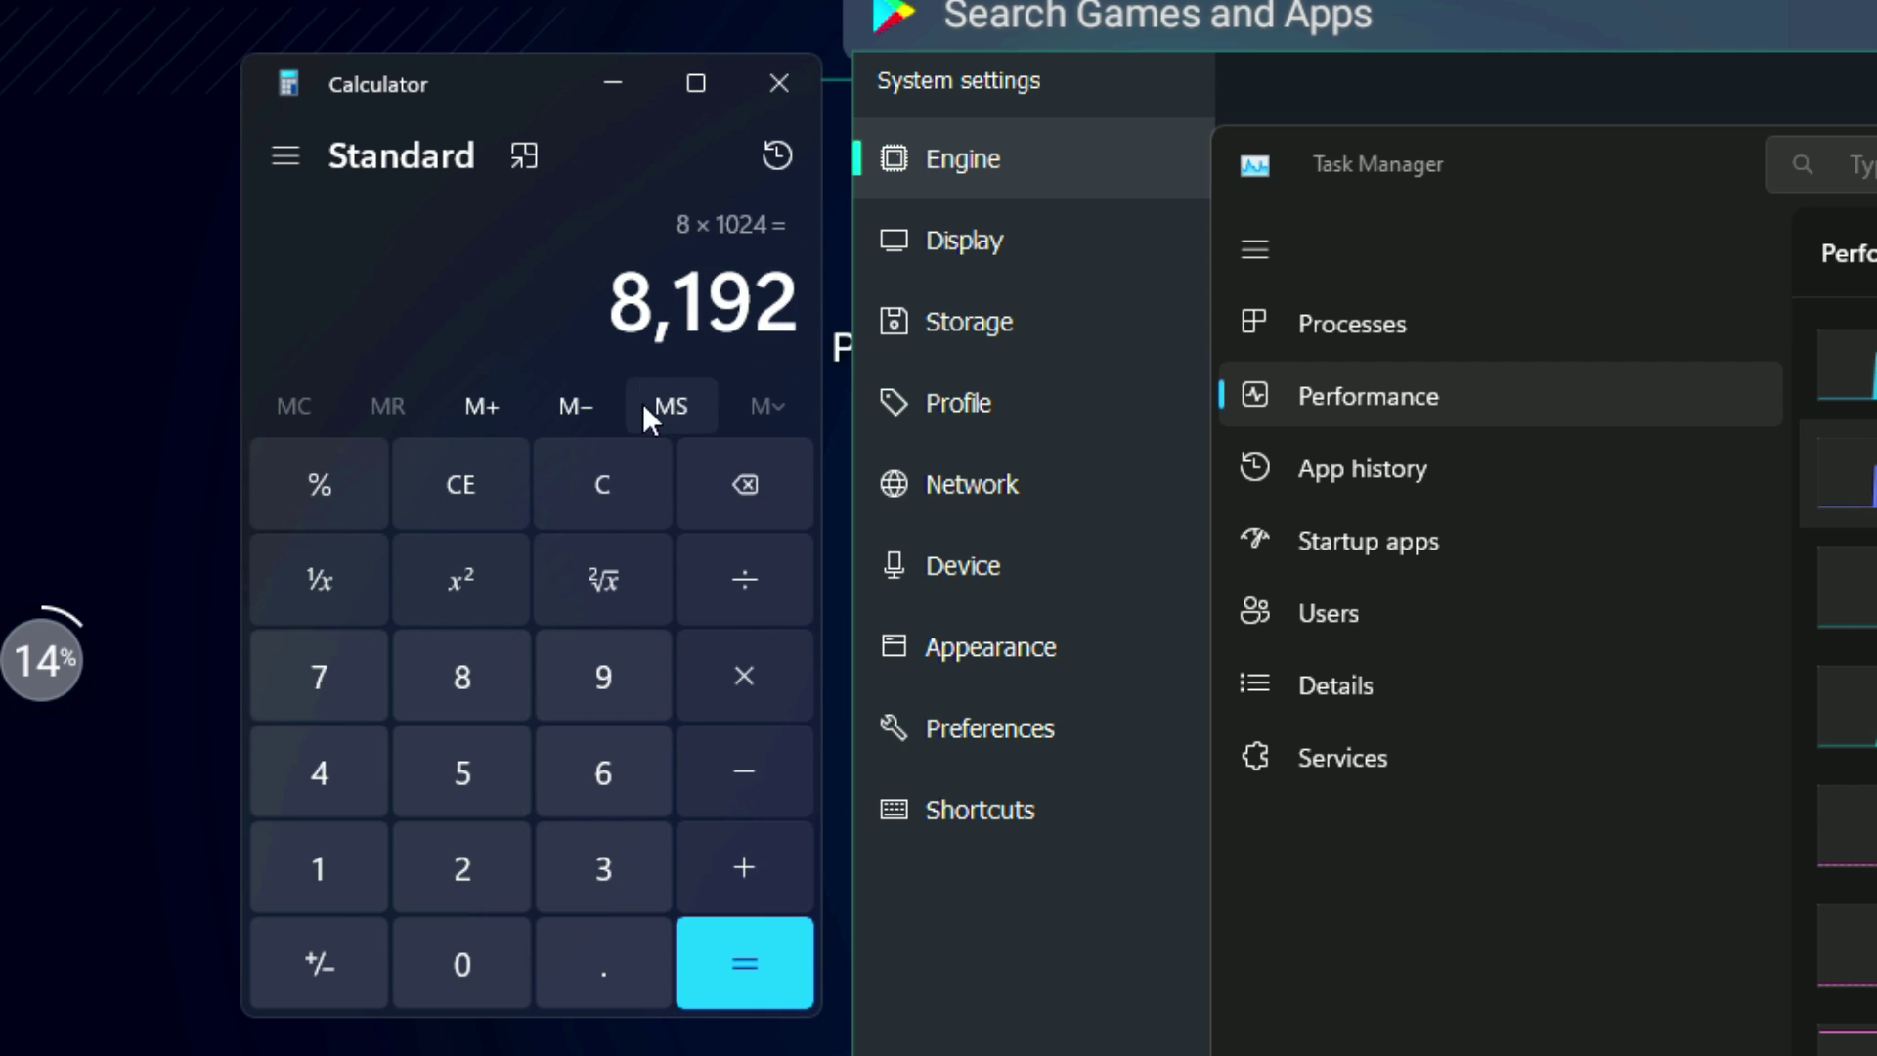
{"action": "left_click_drag", "start_coordinate": [616, 293], "coordinate": [809, 303]}
{"action": "right_click", "coordinate": [739, 298]}
{"action": "left_click", "coordinate": [864, 344]}
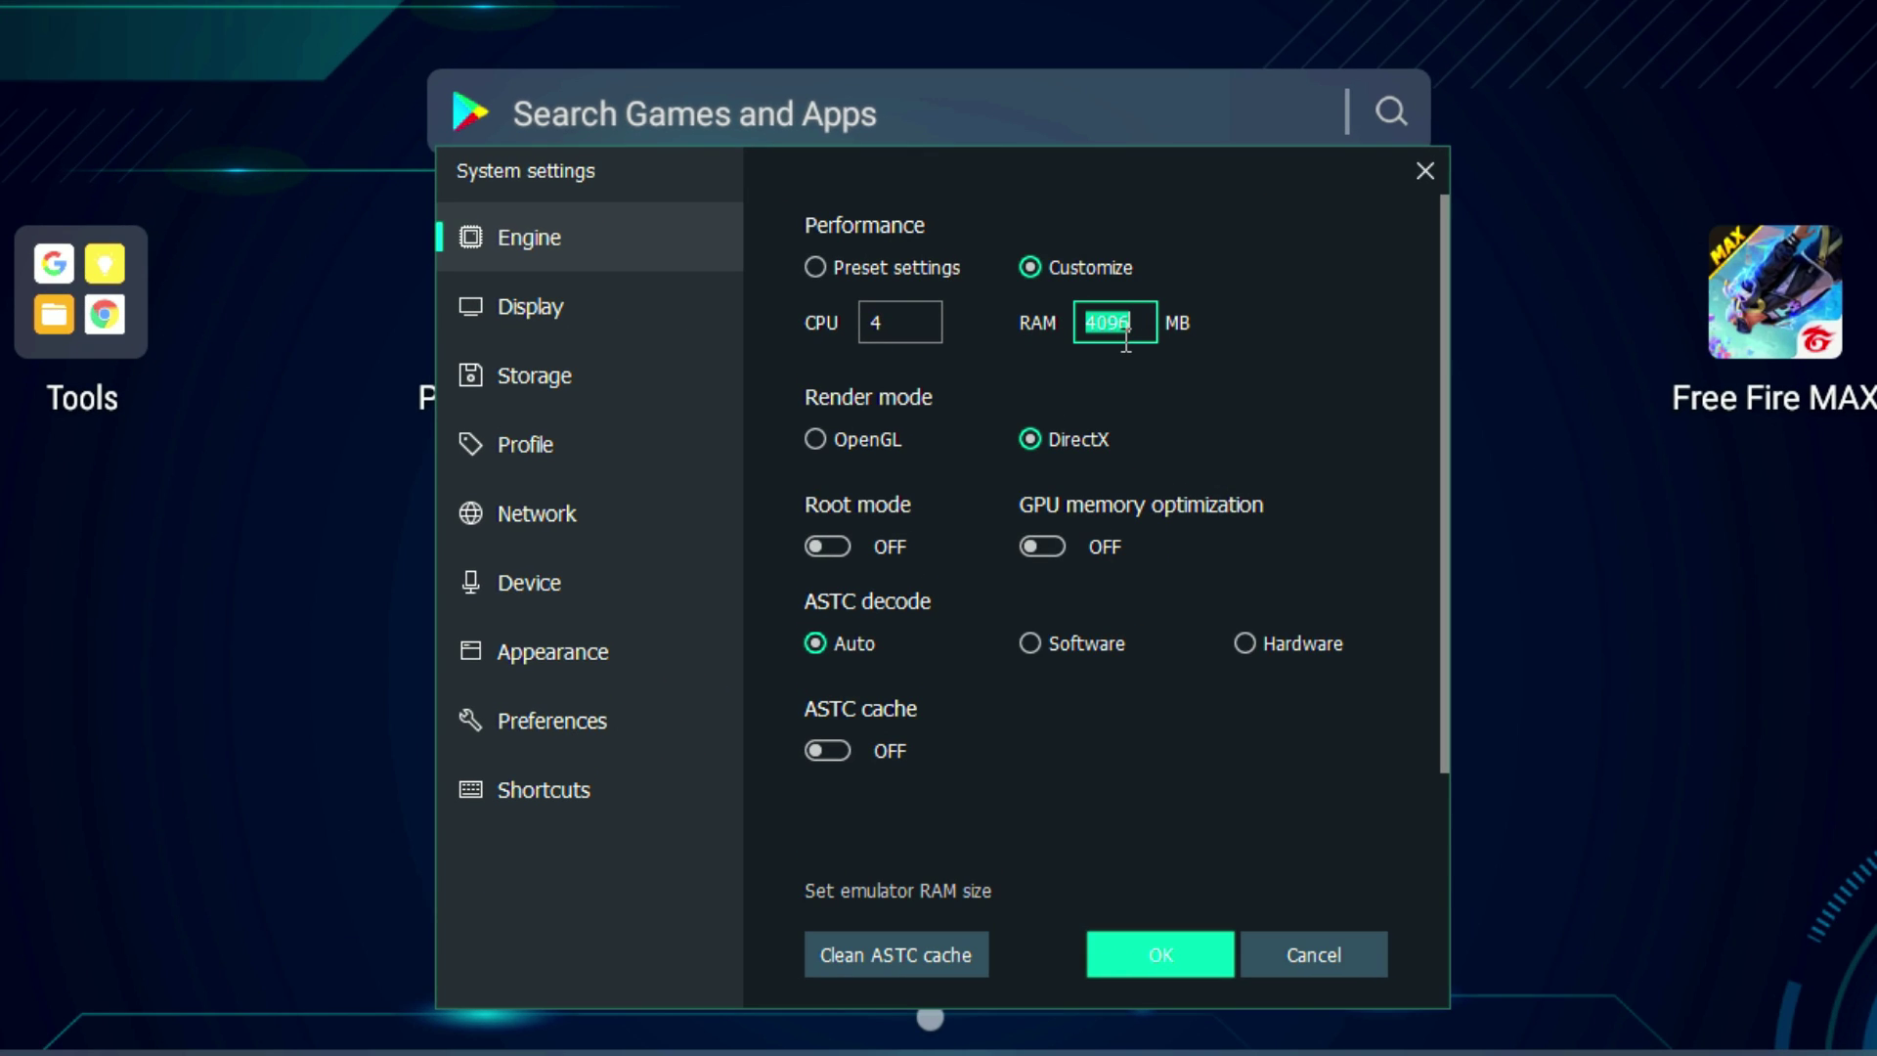
Step: Set the emulator's custom RAM to 8192 MB and turn on root mode and GPU memory optimization
{"action": "key", "text": "BackSpace"}
{"action": "type", "text": "8192"}
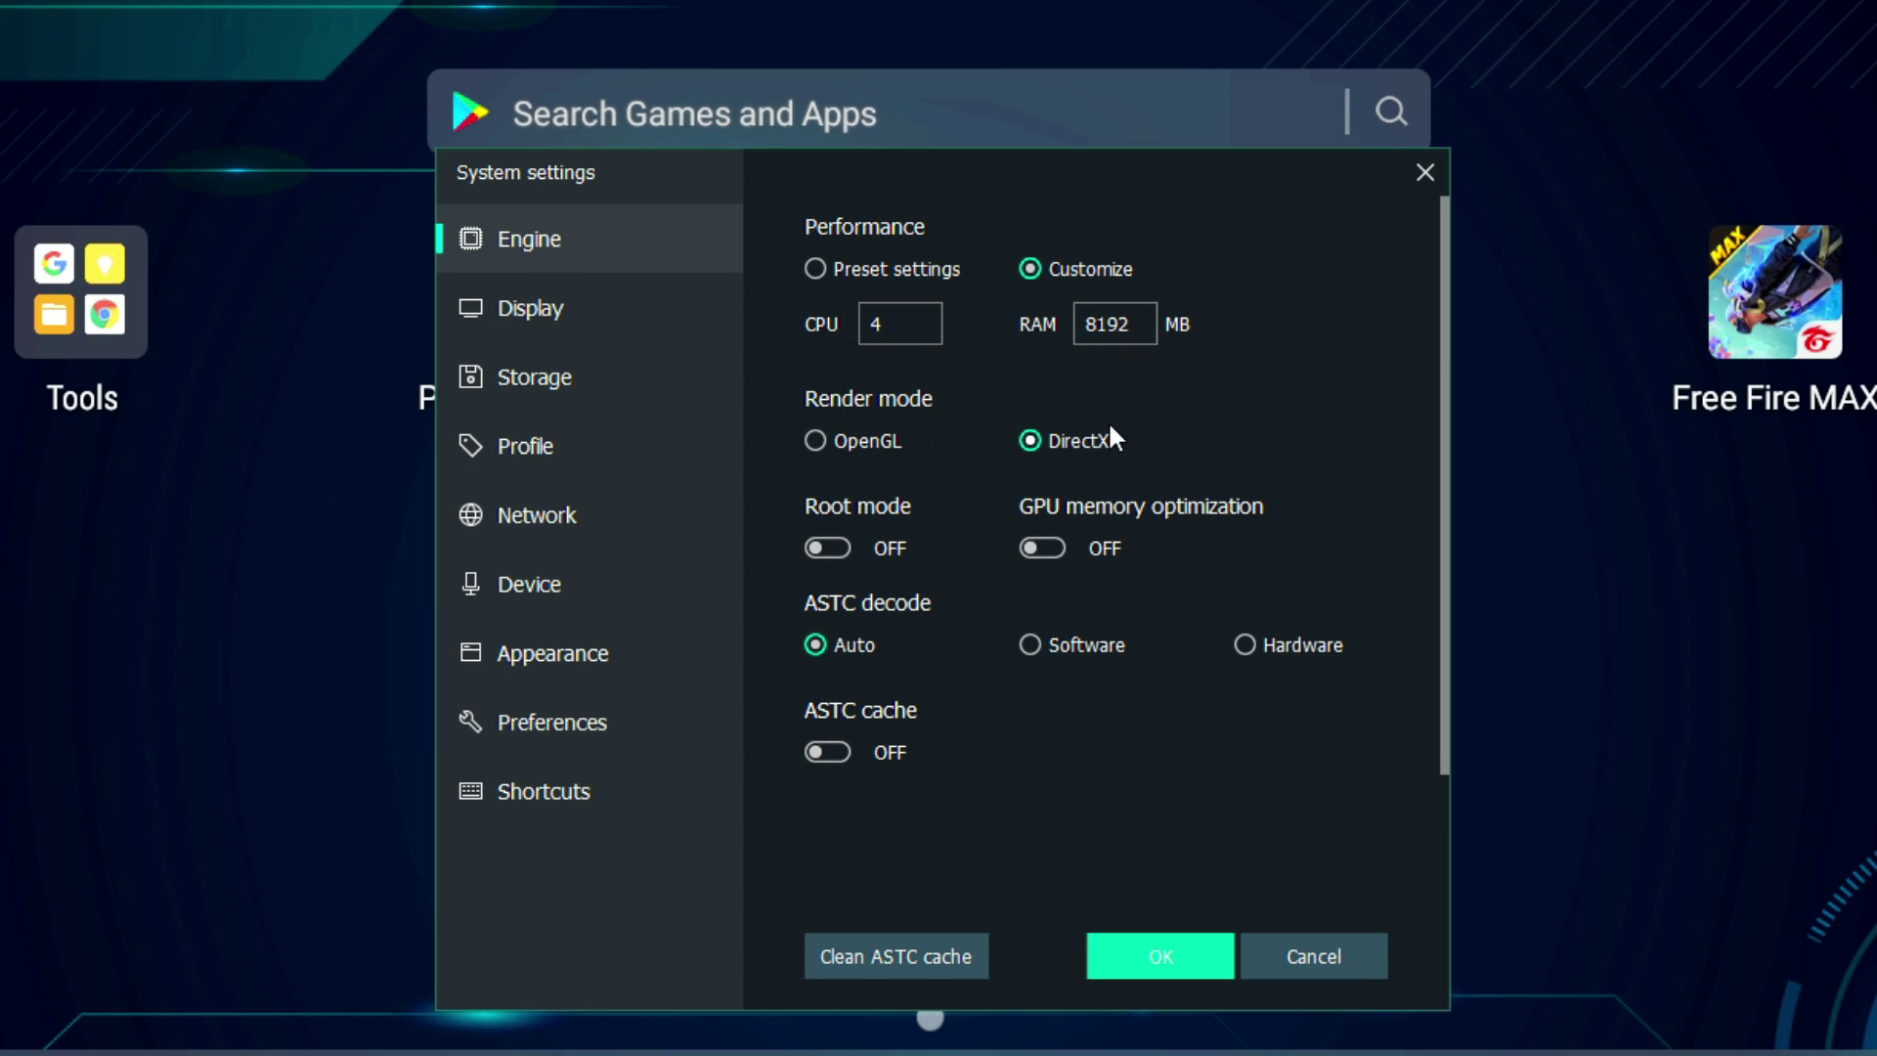
{"action": "left_click", "coordinate": [816, 545]}
{"action": "left_click", "coordinate": [1051, 548]}
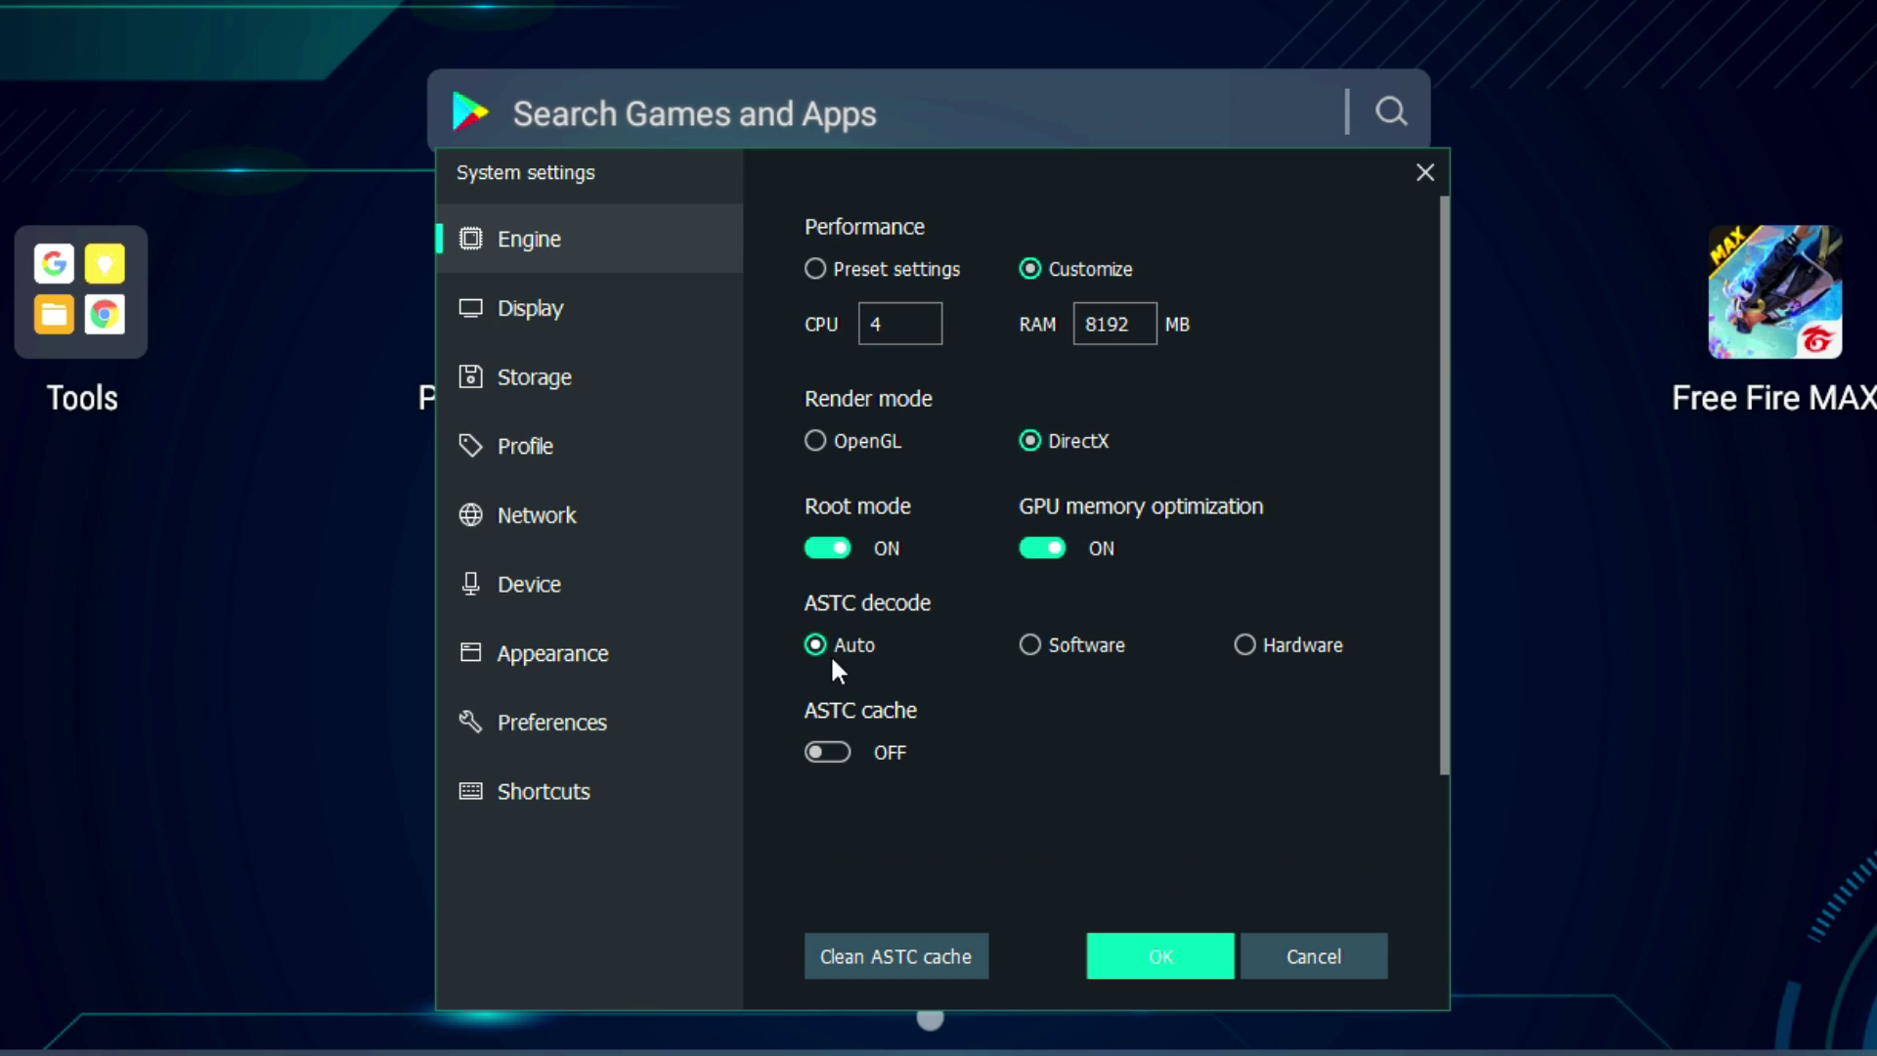
Step: Set the emulator's tablet display resolution to 1280 * 720 (240dpi)
{"action": "left_click", "coordinate": [511, 319]}
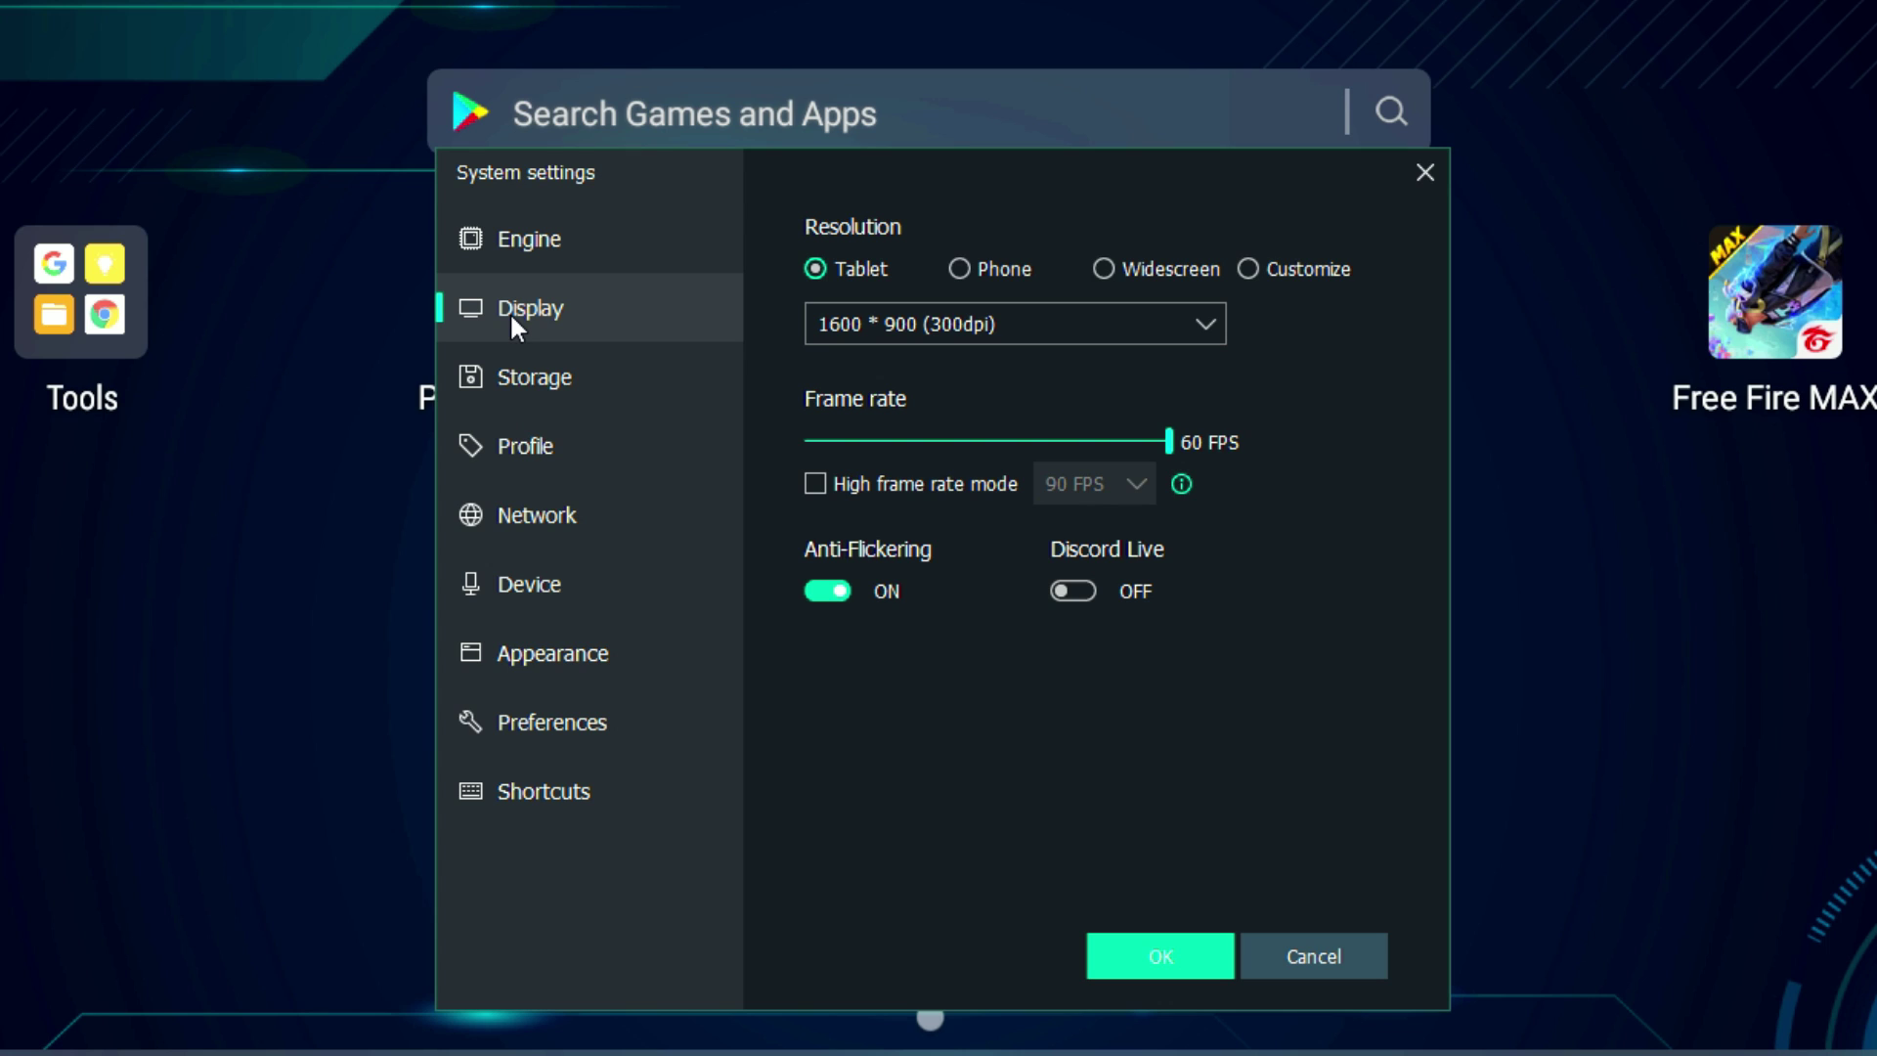
{"action": "left_click", "coordinate": [1172, 319]}
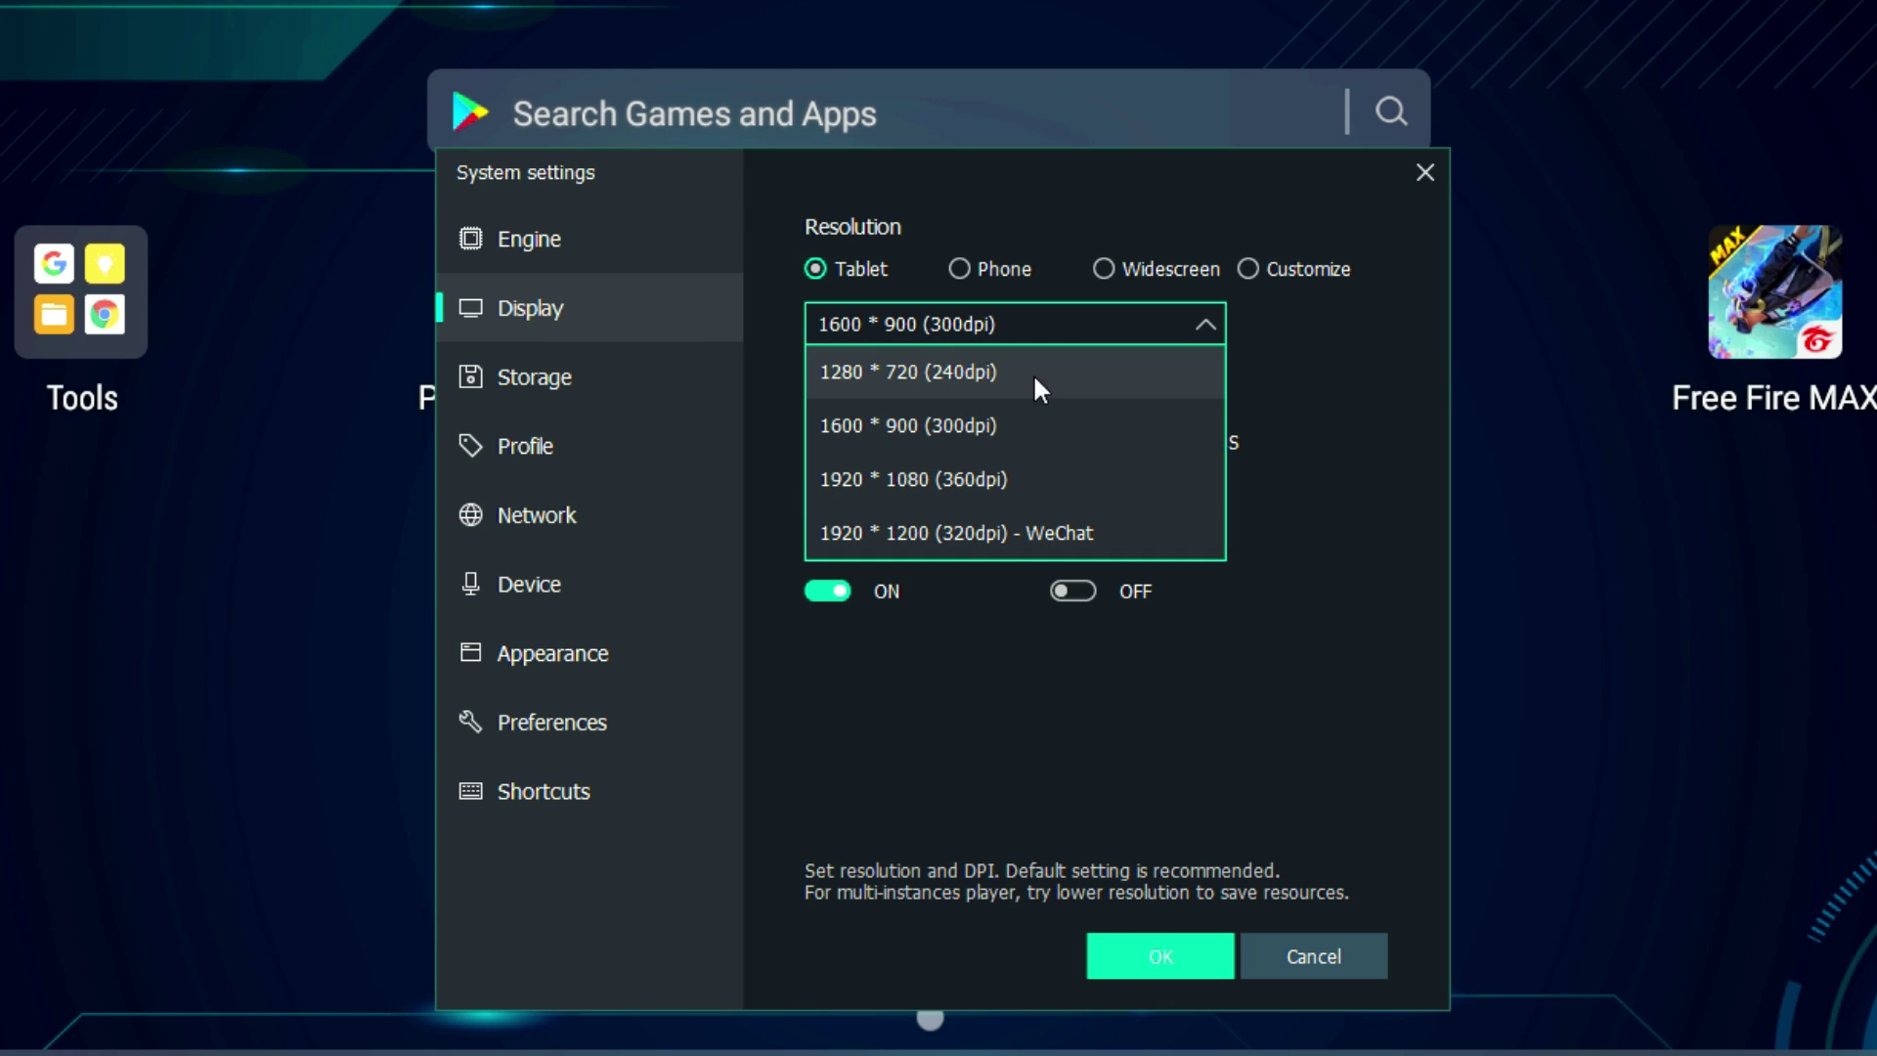
{"action": "left_click", "coordinate": [923, 376]}
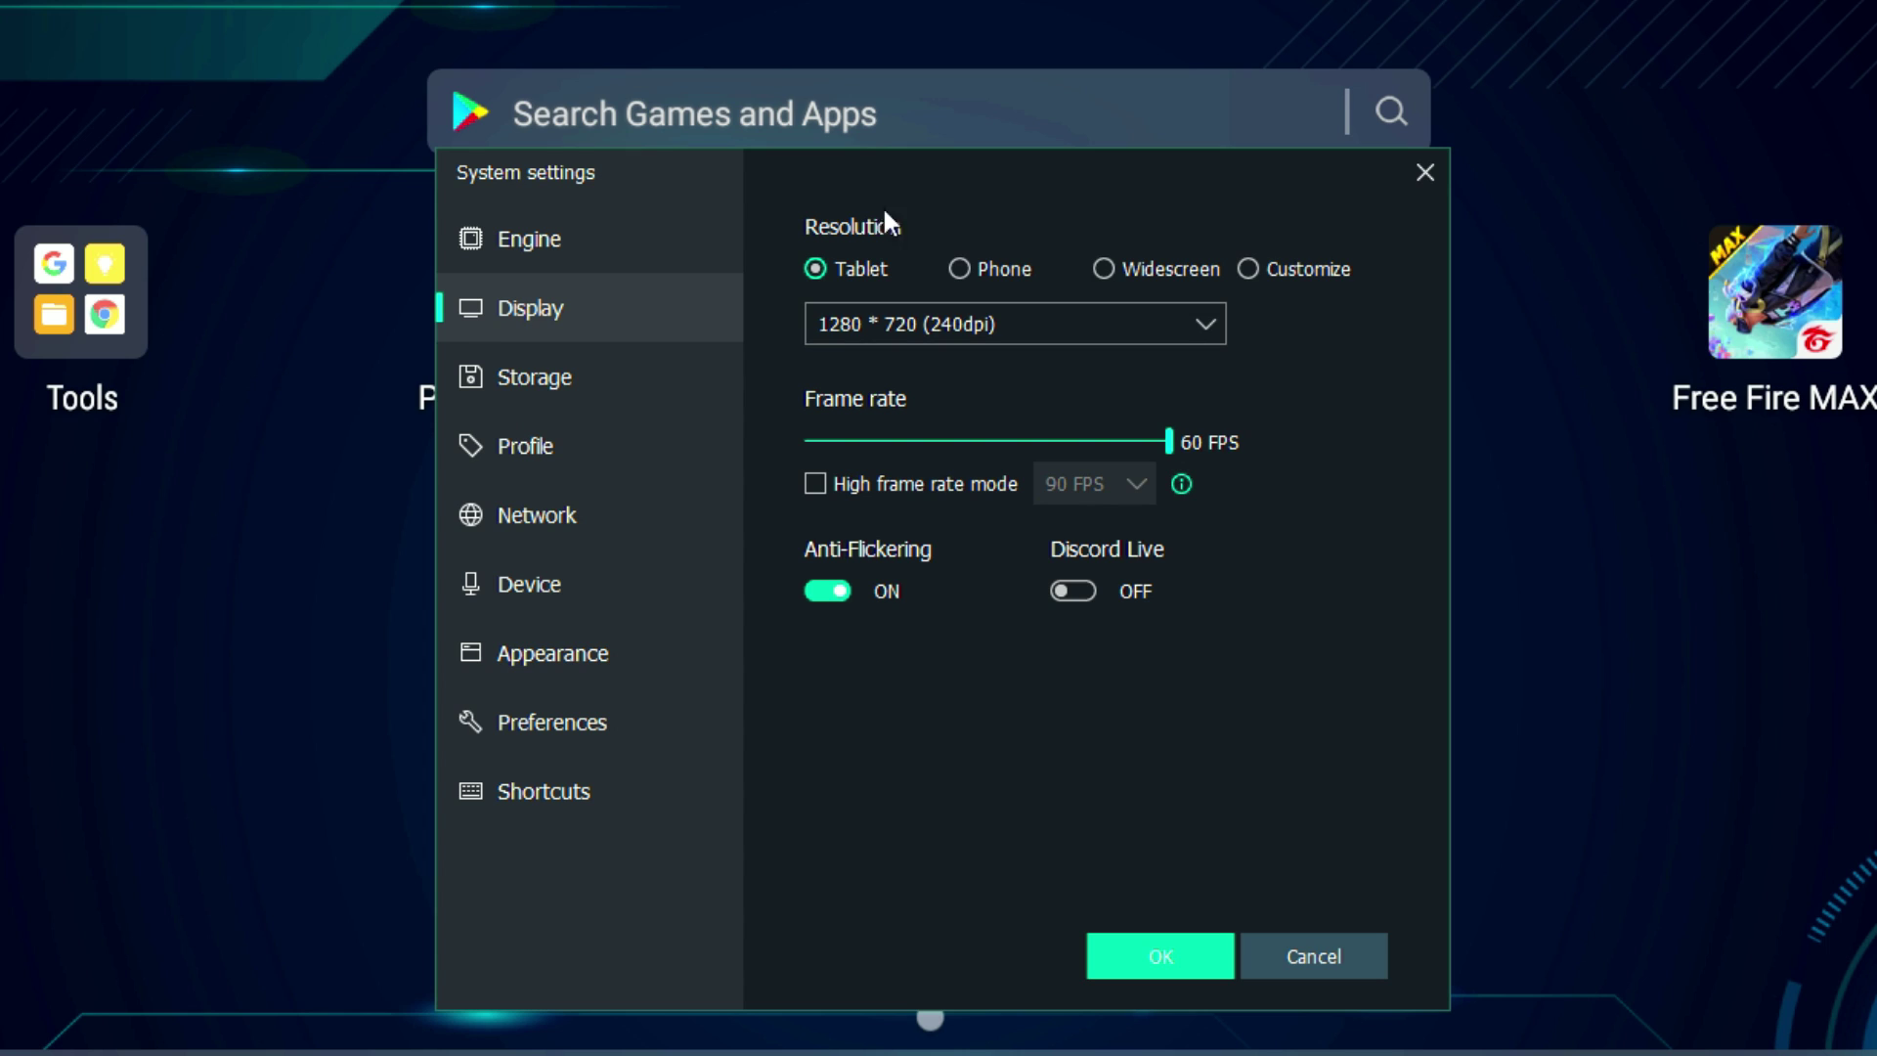
Step: Enable high frame rate mode at 90 FPS for the emulator's display and toggle the anti-flickering option
{"action": "left_click", "coordinate": [815, 484]}
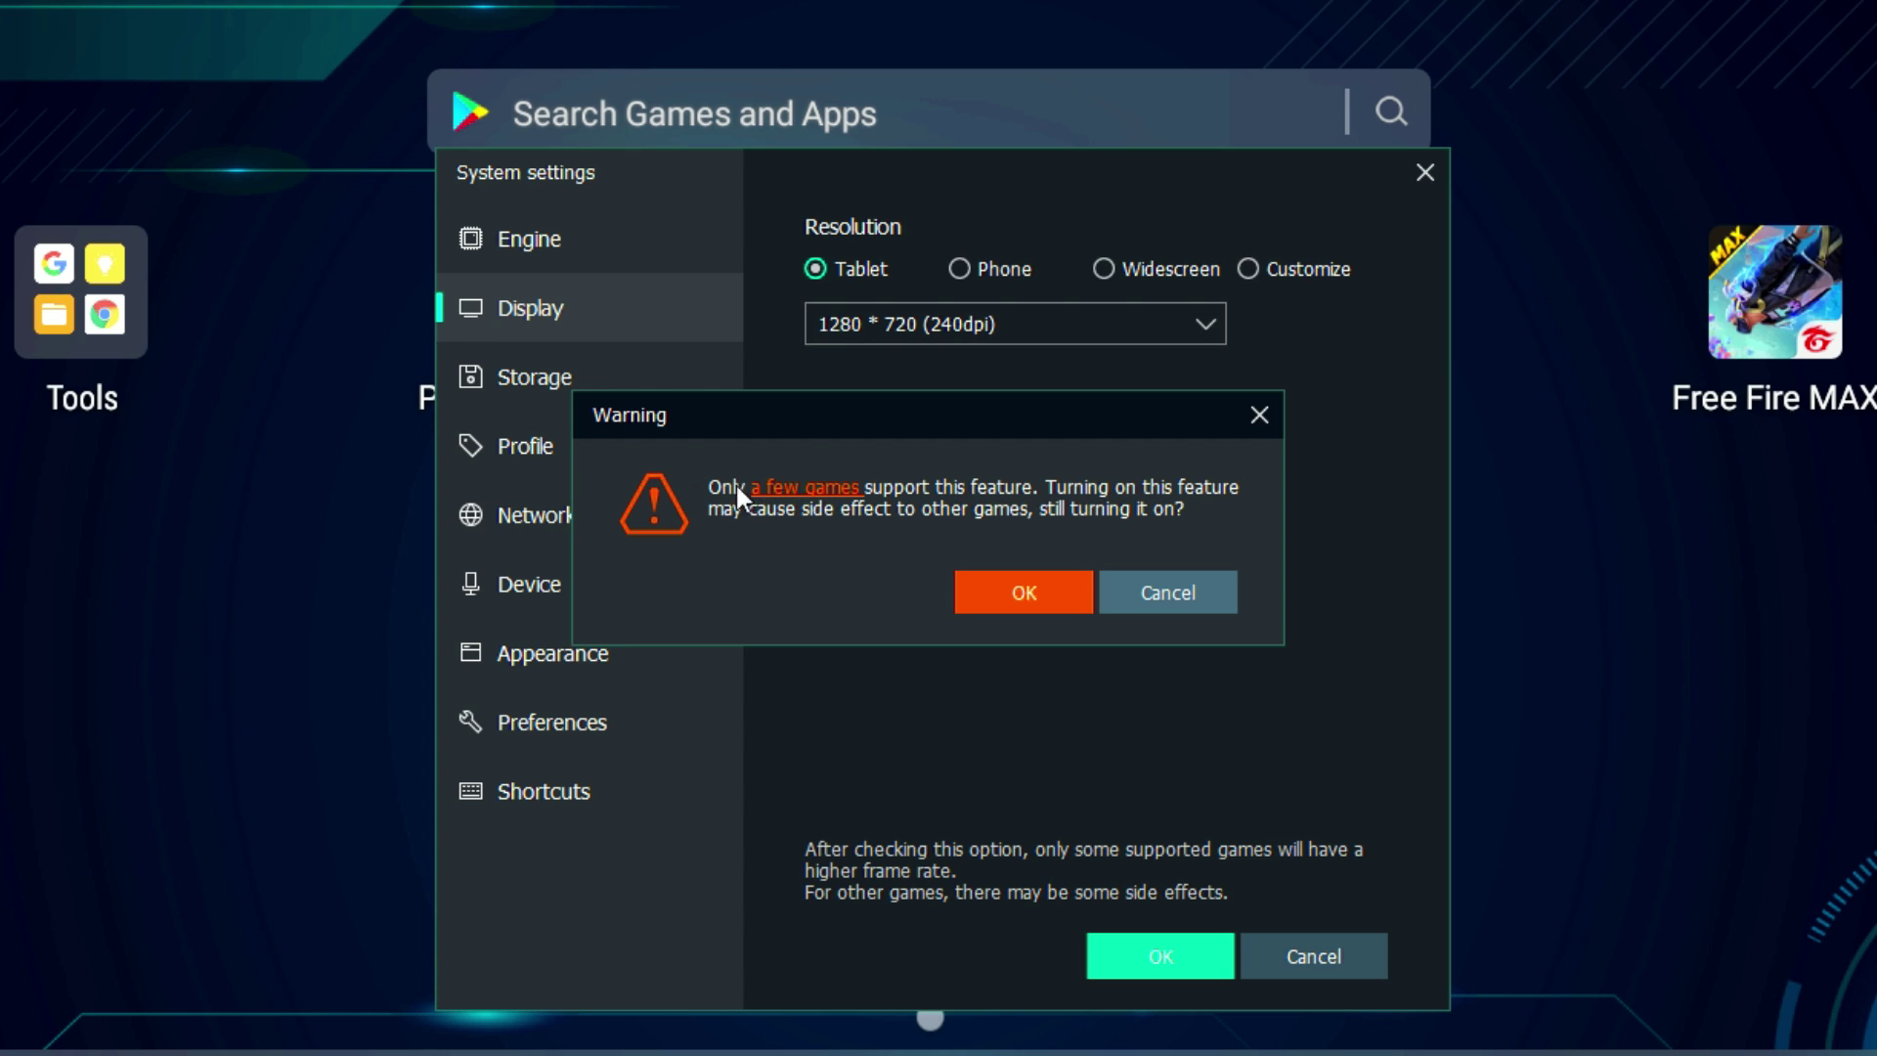
{"action": "left_click", "coordinate": [1030, 588]}
{"action": "left_click", "coordinate": [1087, 483]}
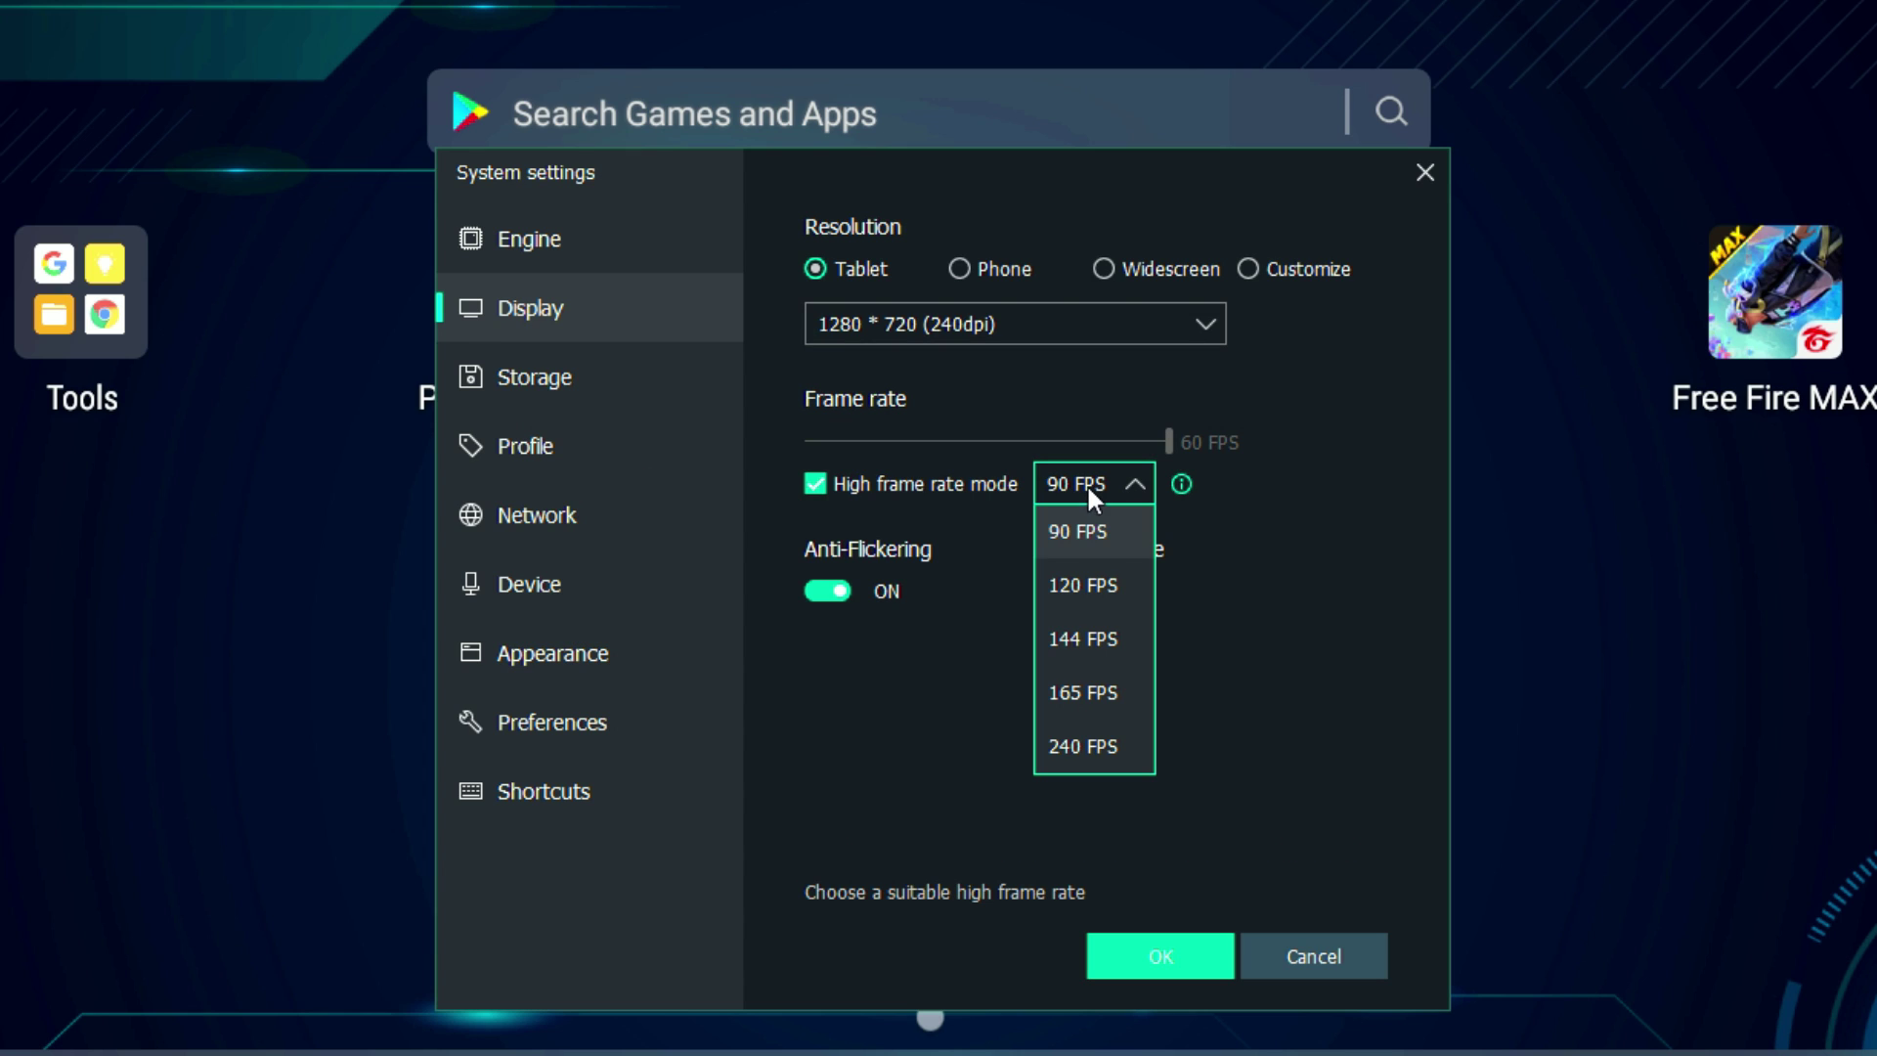
{"action": "left_click", "coordinate": [1089, 528]}
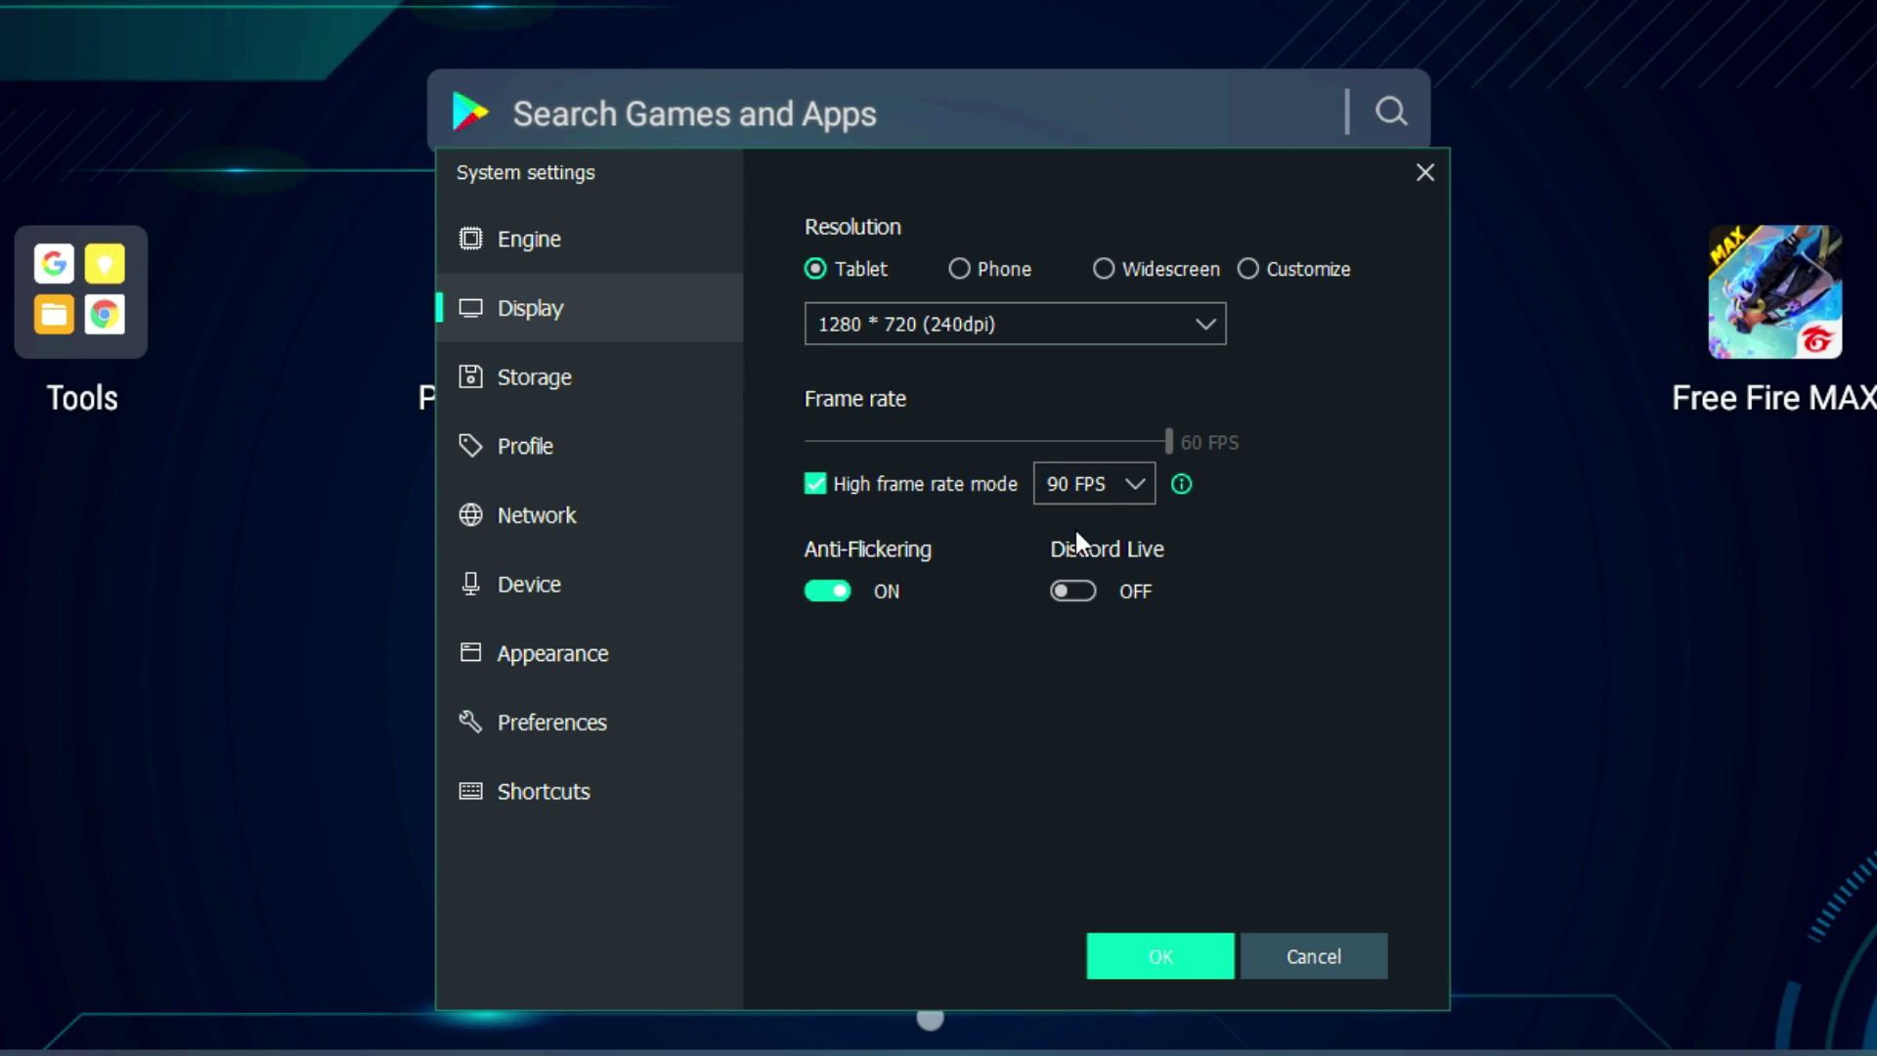
{"action": "left_click", "coordinate": [830, 592]}
Step: Check the storage settings and set the profile's device model to Asus ROG 5(High frame rate) with AirTel as the telecom operator
{"action": "left_click", "coordinate": [555, 383]}
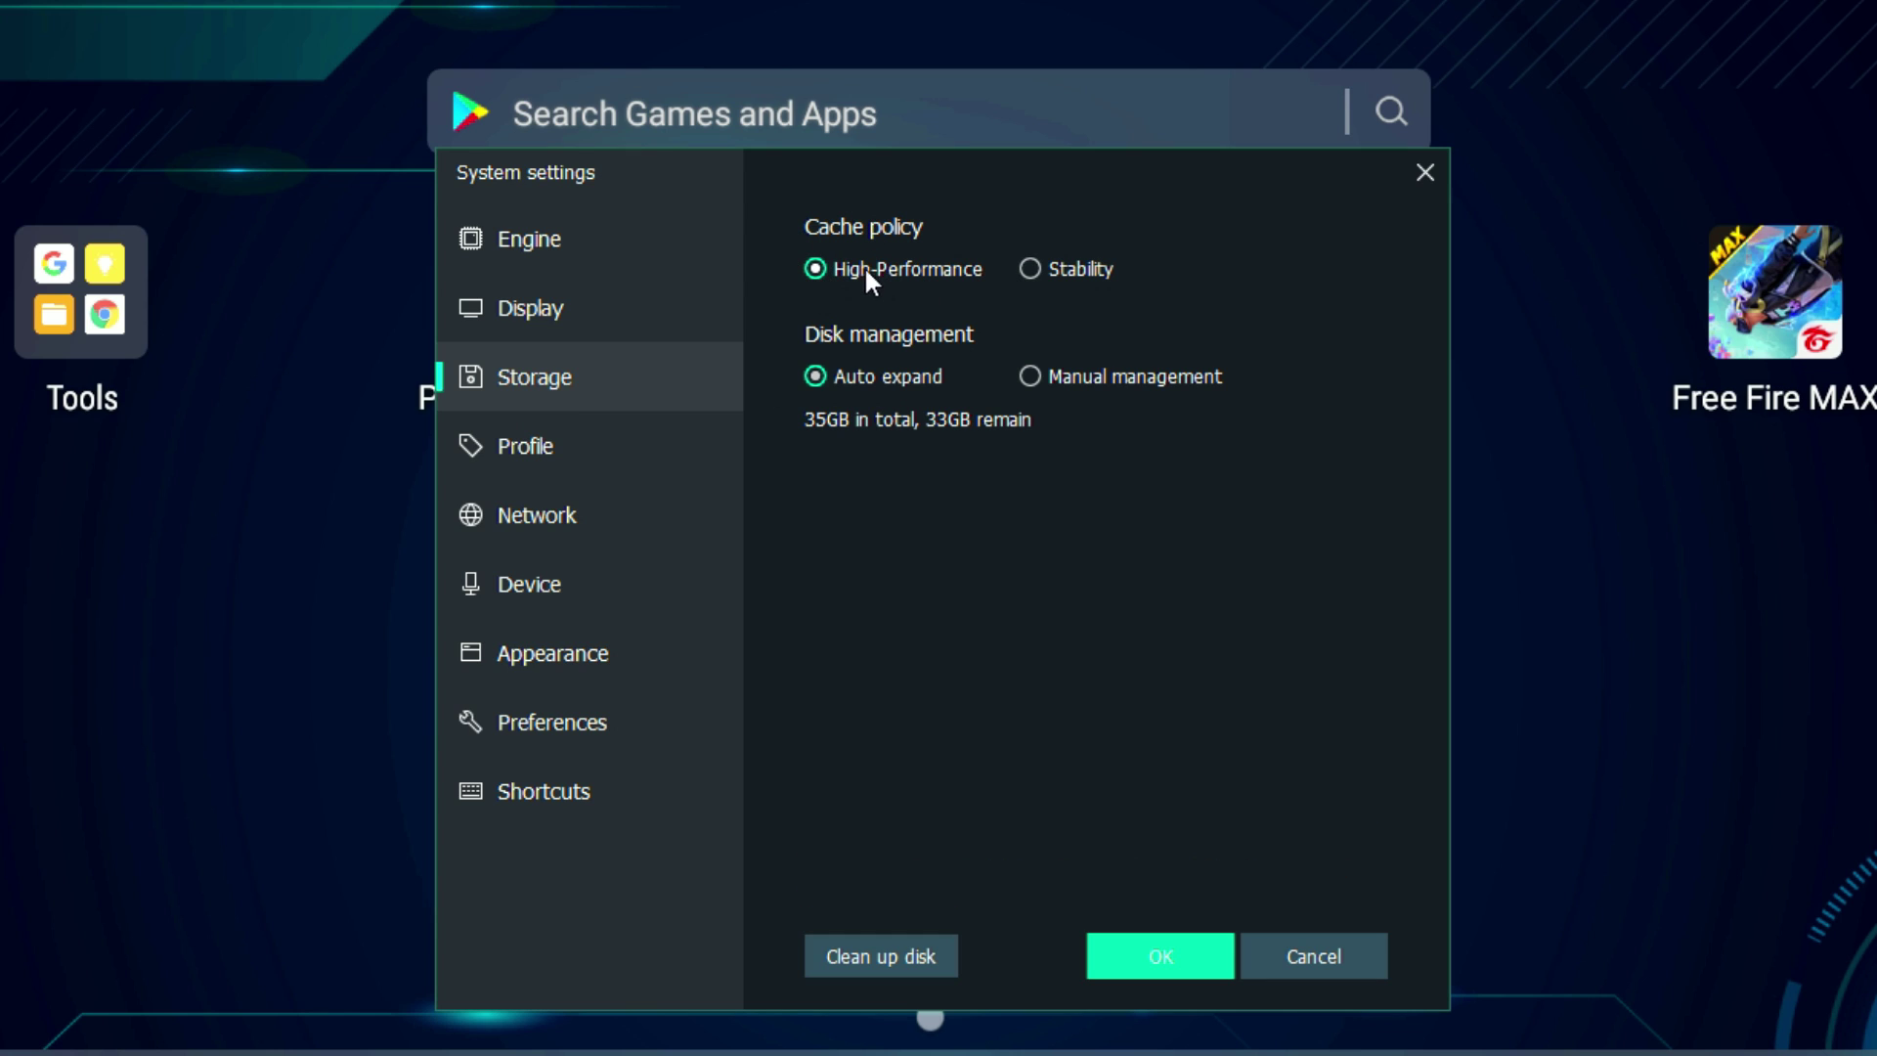
{"action": "left_click", "coordinate": [548, 446]}
{"action": "left_click", "coordinate": [1067, 327]}
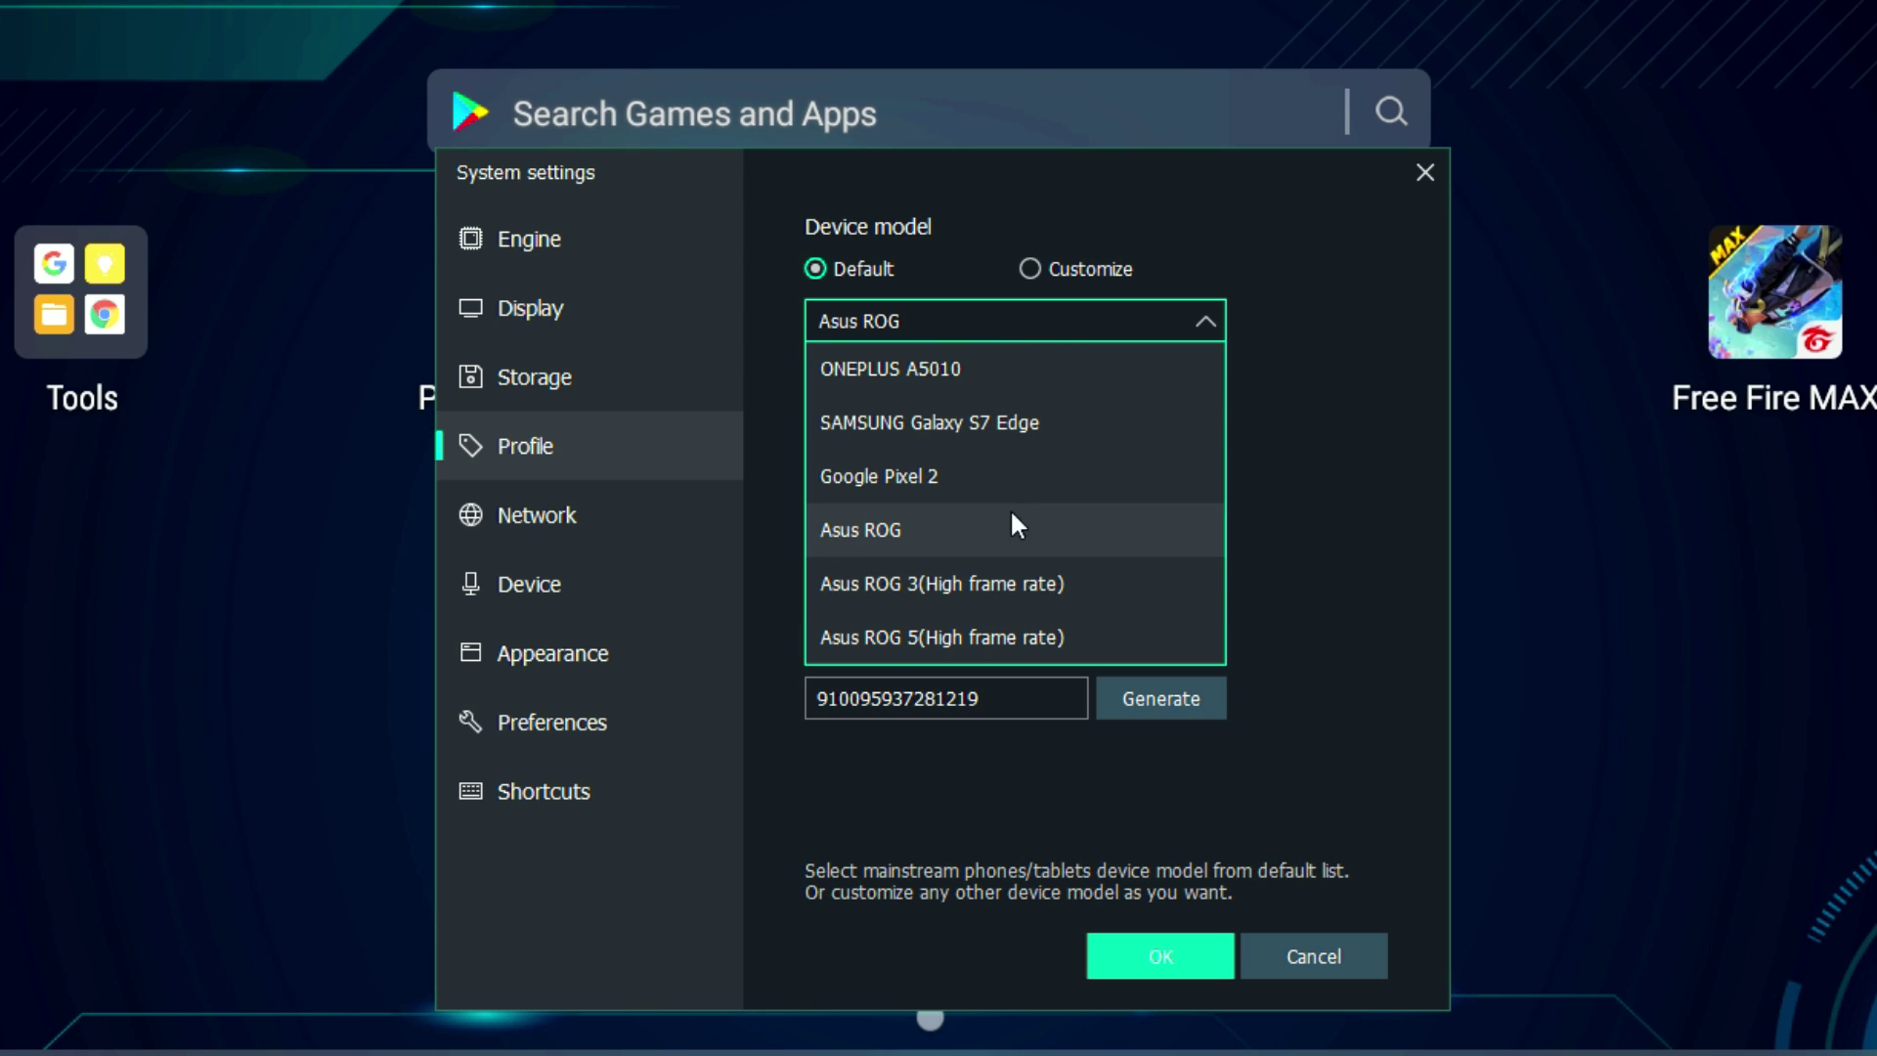
{"action": "left_click", "coordinate": [1007, 636]}
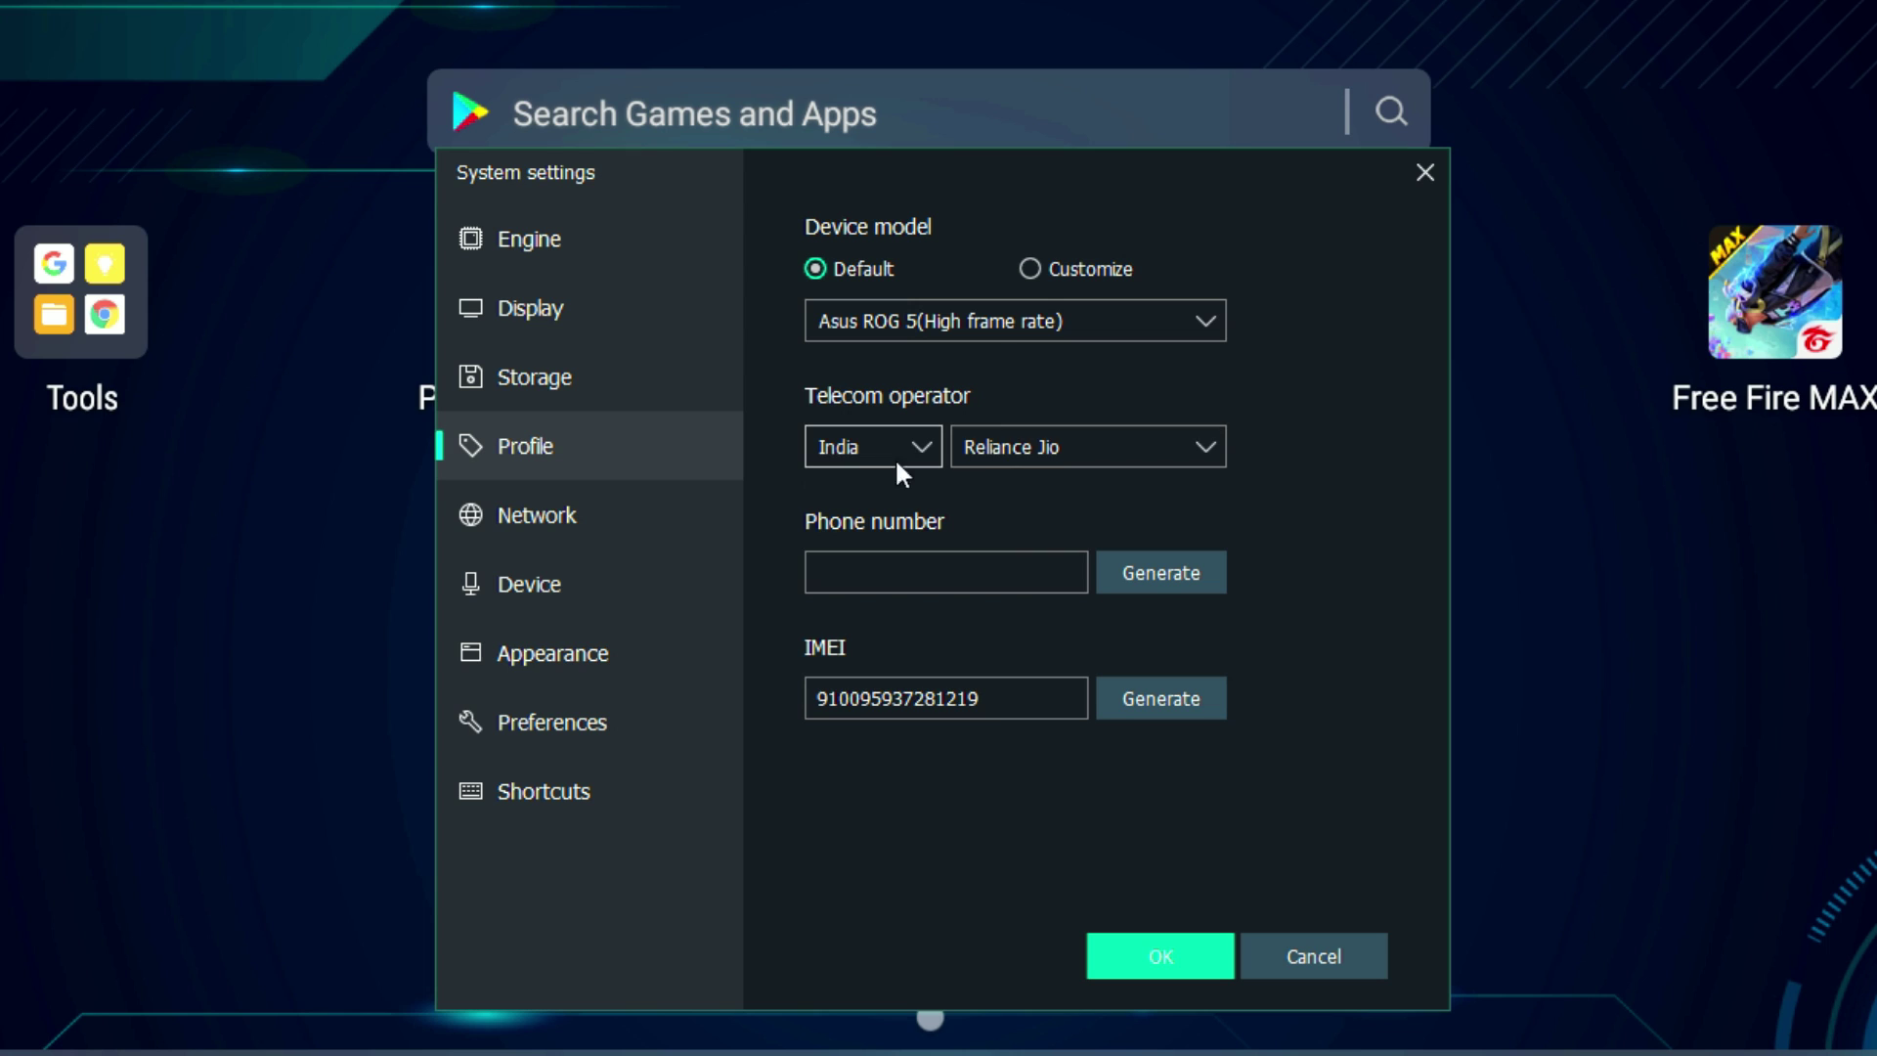
{"action": "left_click", "coordinate": [1071, 448]}
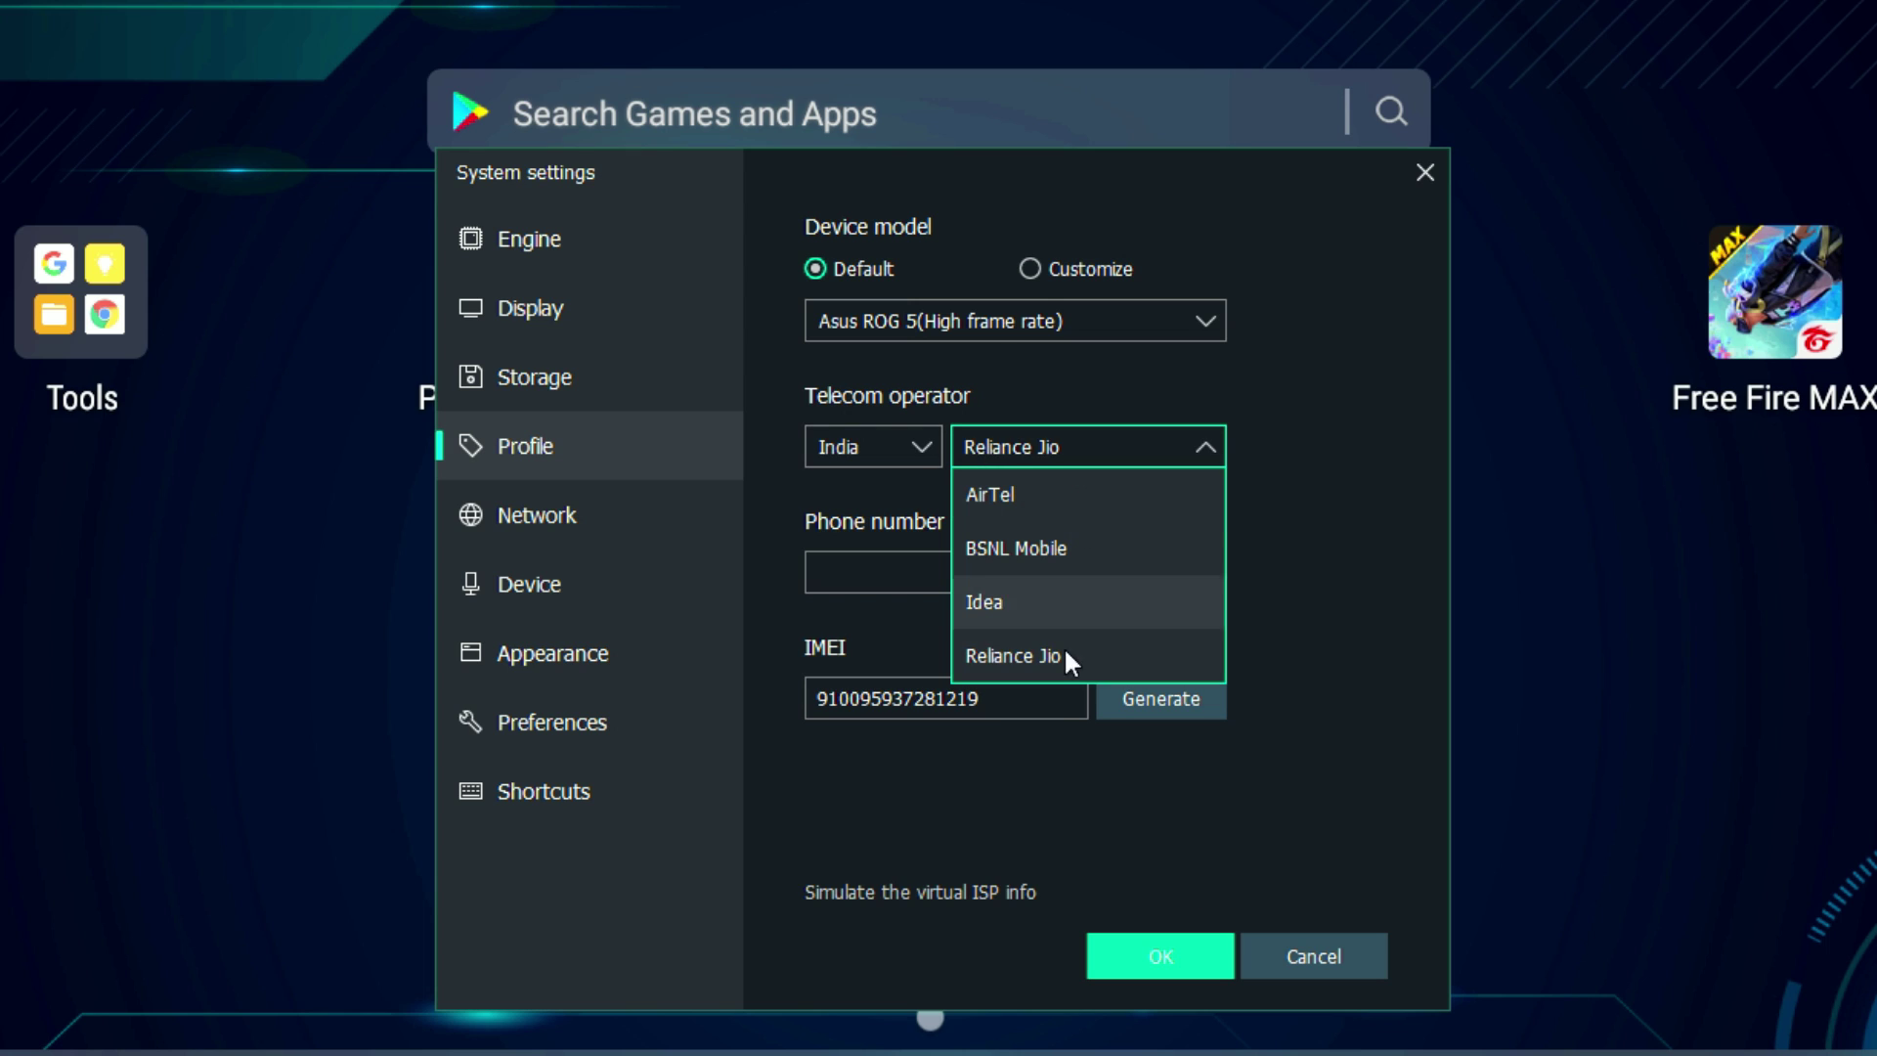
{"action": "left_click", "coordinate": [1015, 497]}
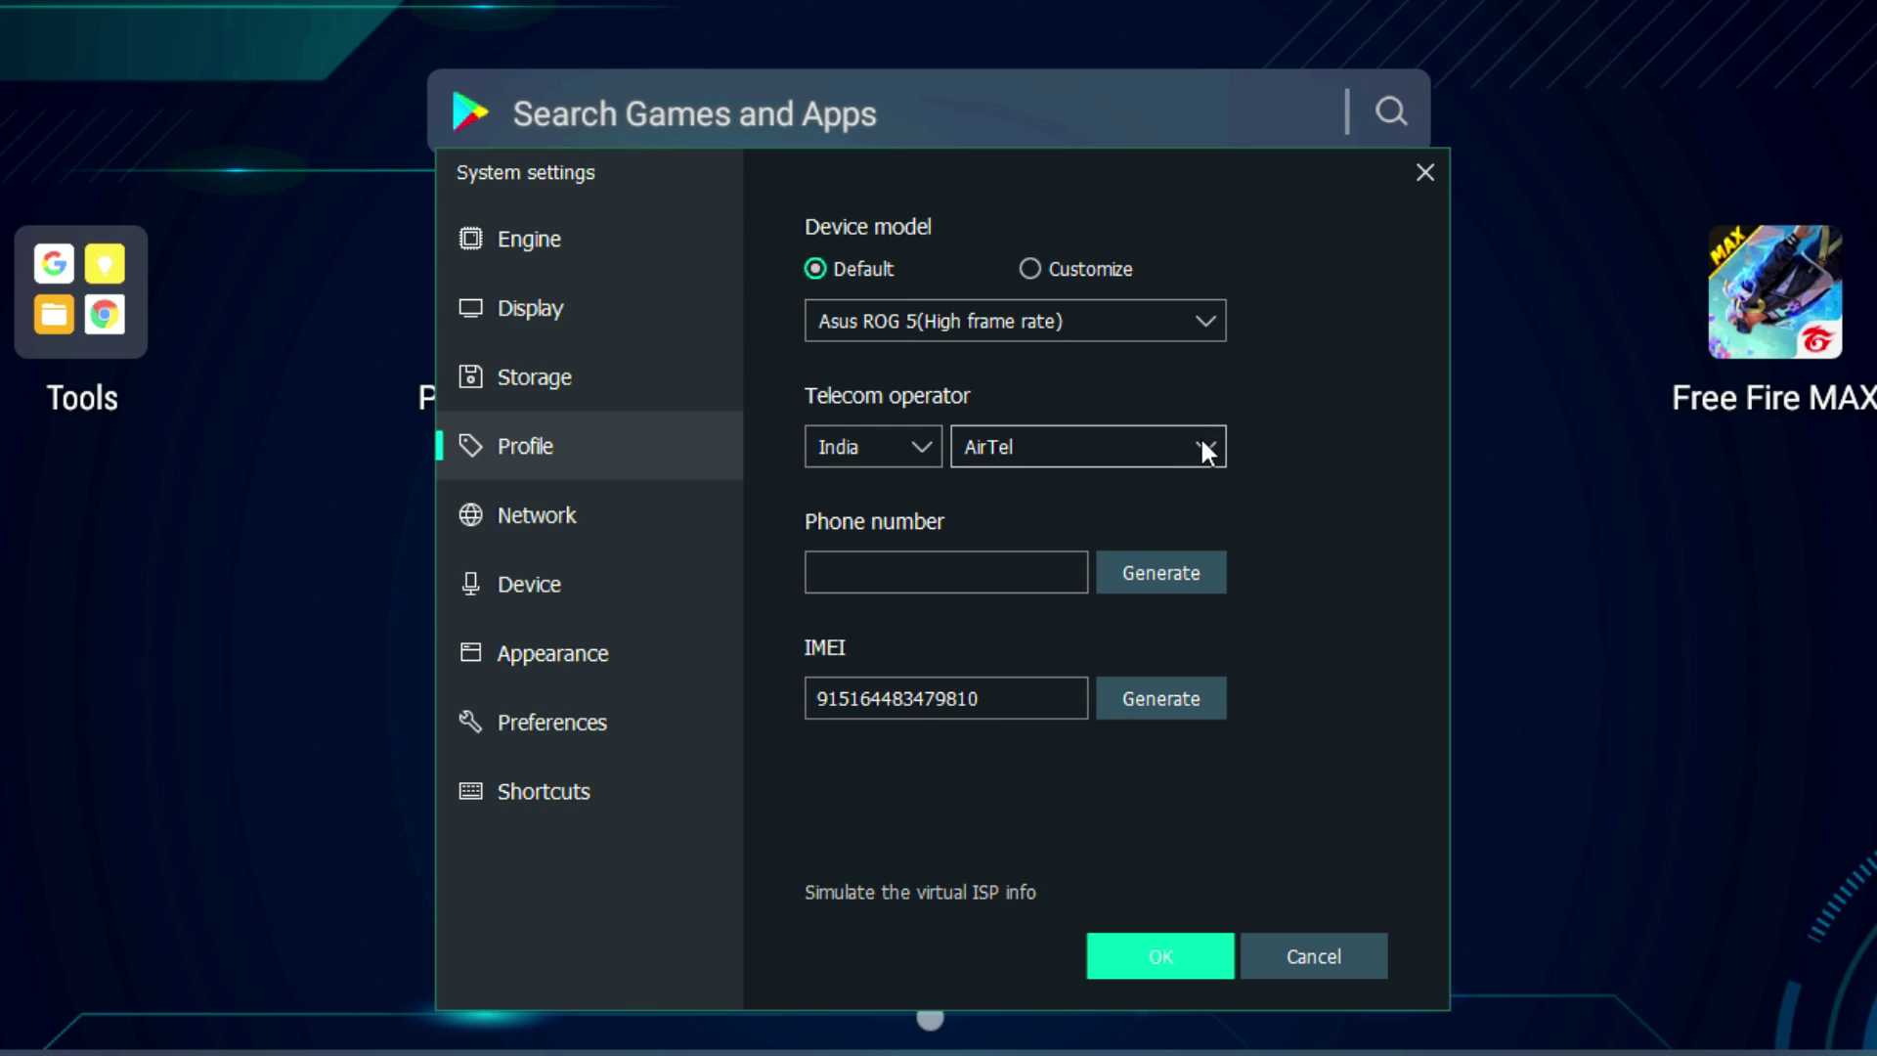
Step: Set the emulator's microphone to Microphone (USB Condenser Microphone) and the audio driver to Speakers (USB PnP Audio Device)
{"action": "left_click", "coordinate": [563, 525]}
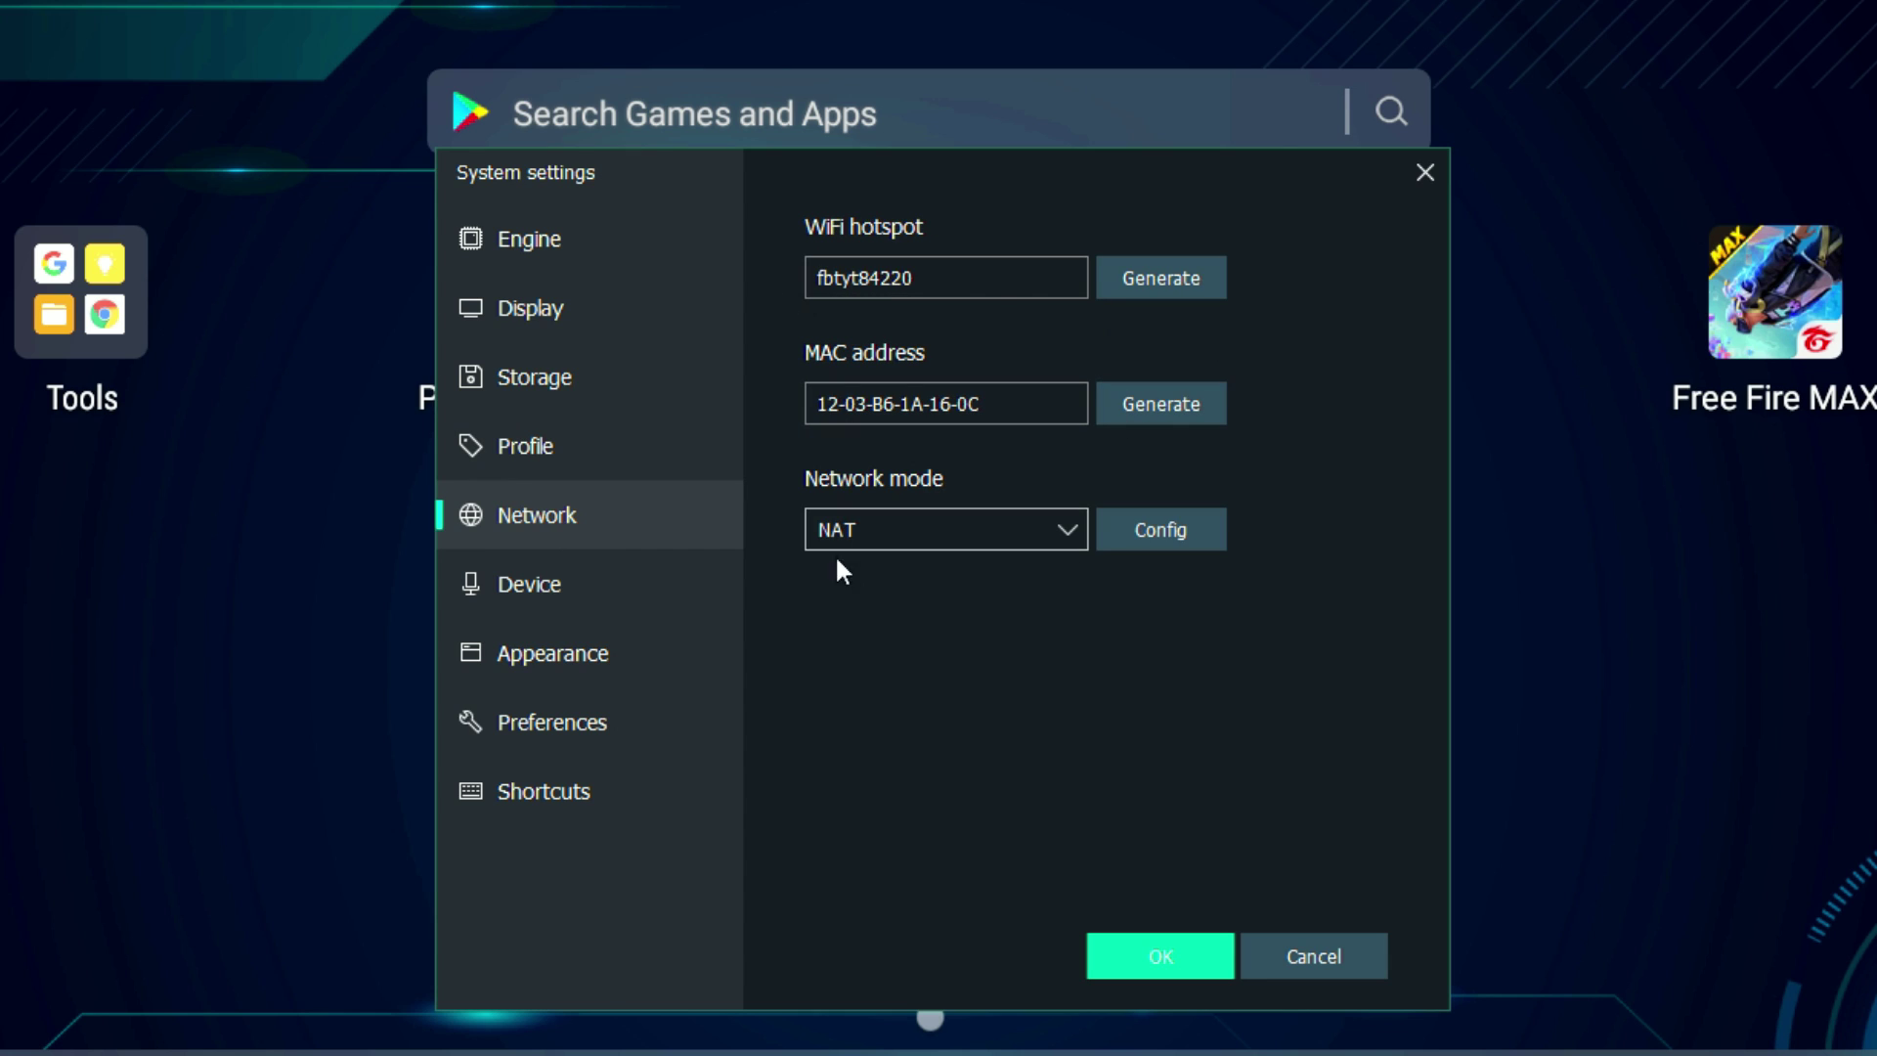
{"action": "left_click", "coordinate": [539, 585]}
{"action": "left_click", "coordinate": [1076, 279]}
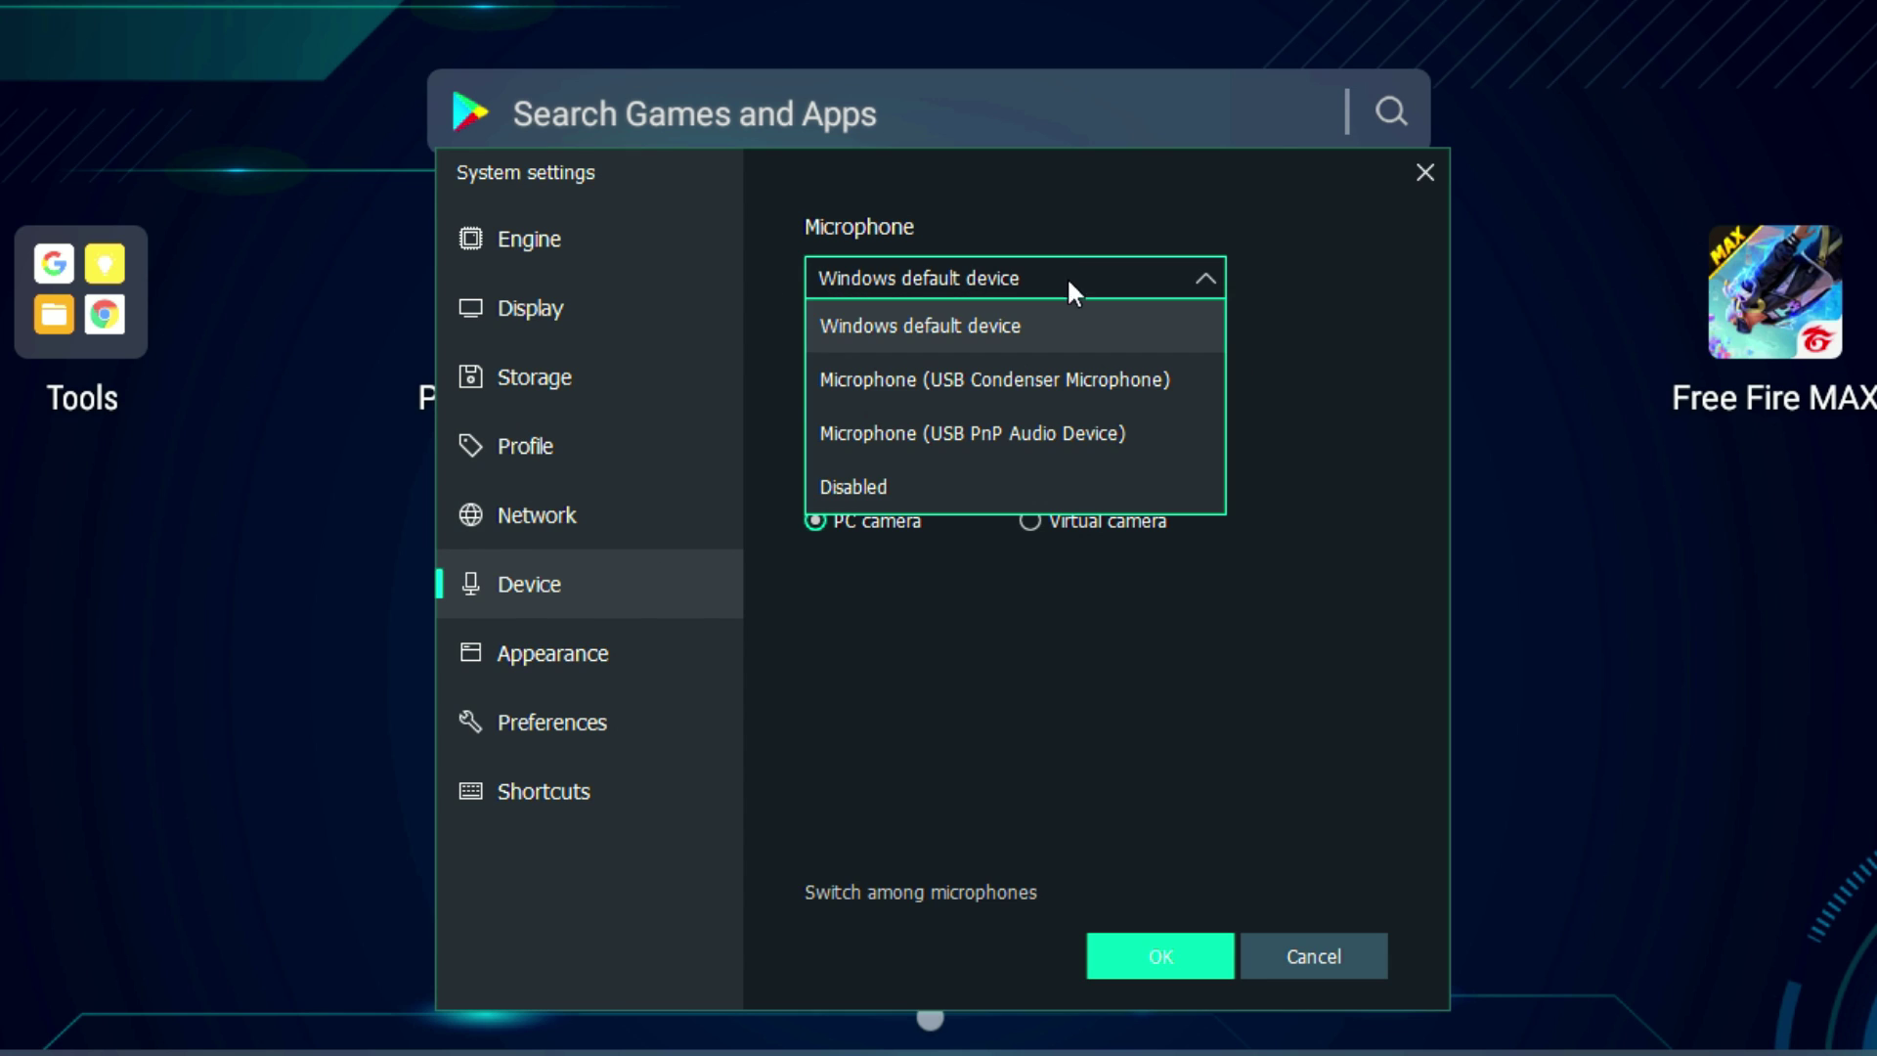
{"action": "left_click", "coordinate": [1030, 374]}
{"action": "left_click", "coordinate": [1004, 402]}
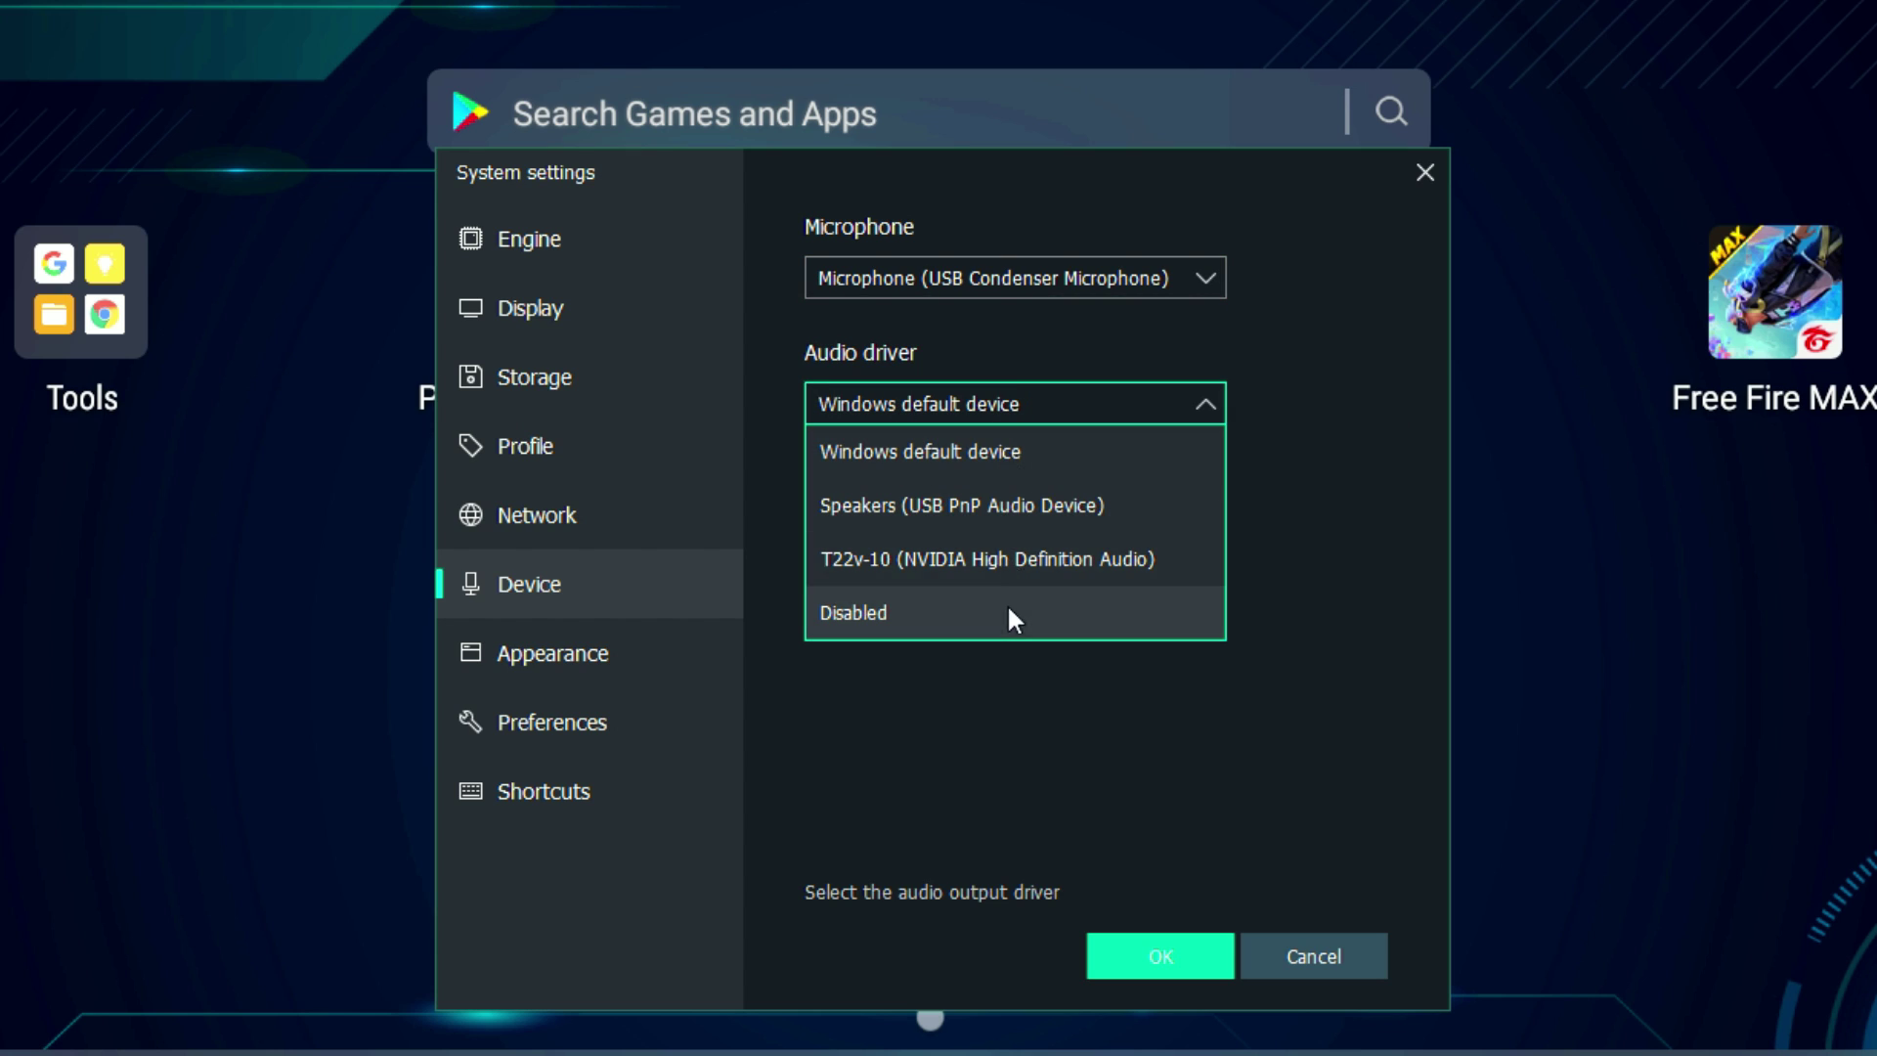
{"action": "left_click", "coordinate": [1082, 501]}
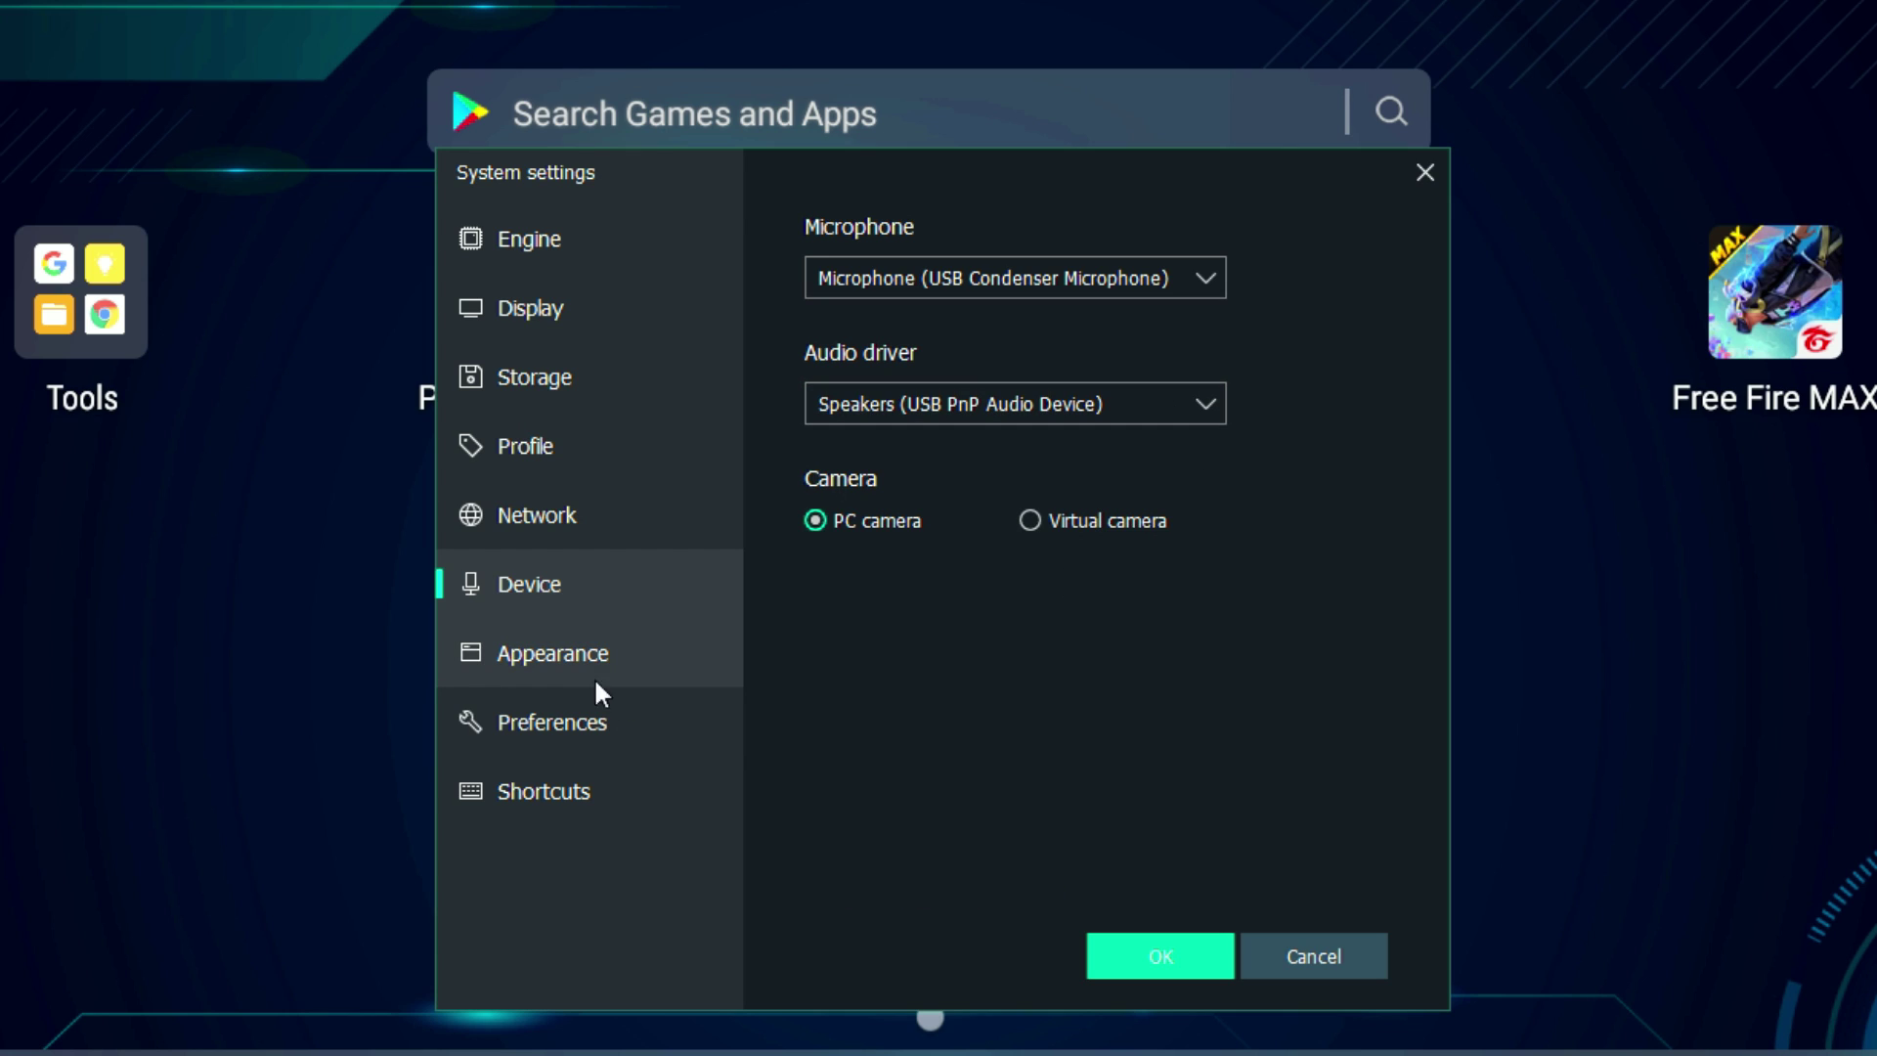
Step: Choose the white mouse cursor style, then save the system settings with an immediate restart of the emulator
{"action": "left_click", "coordinate": [540, 649]}
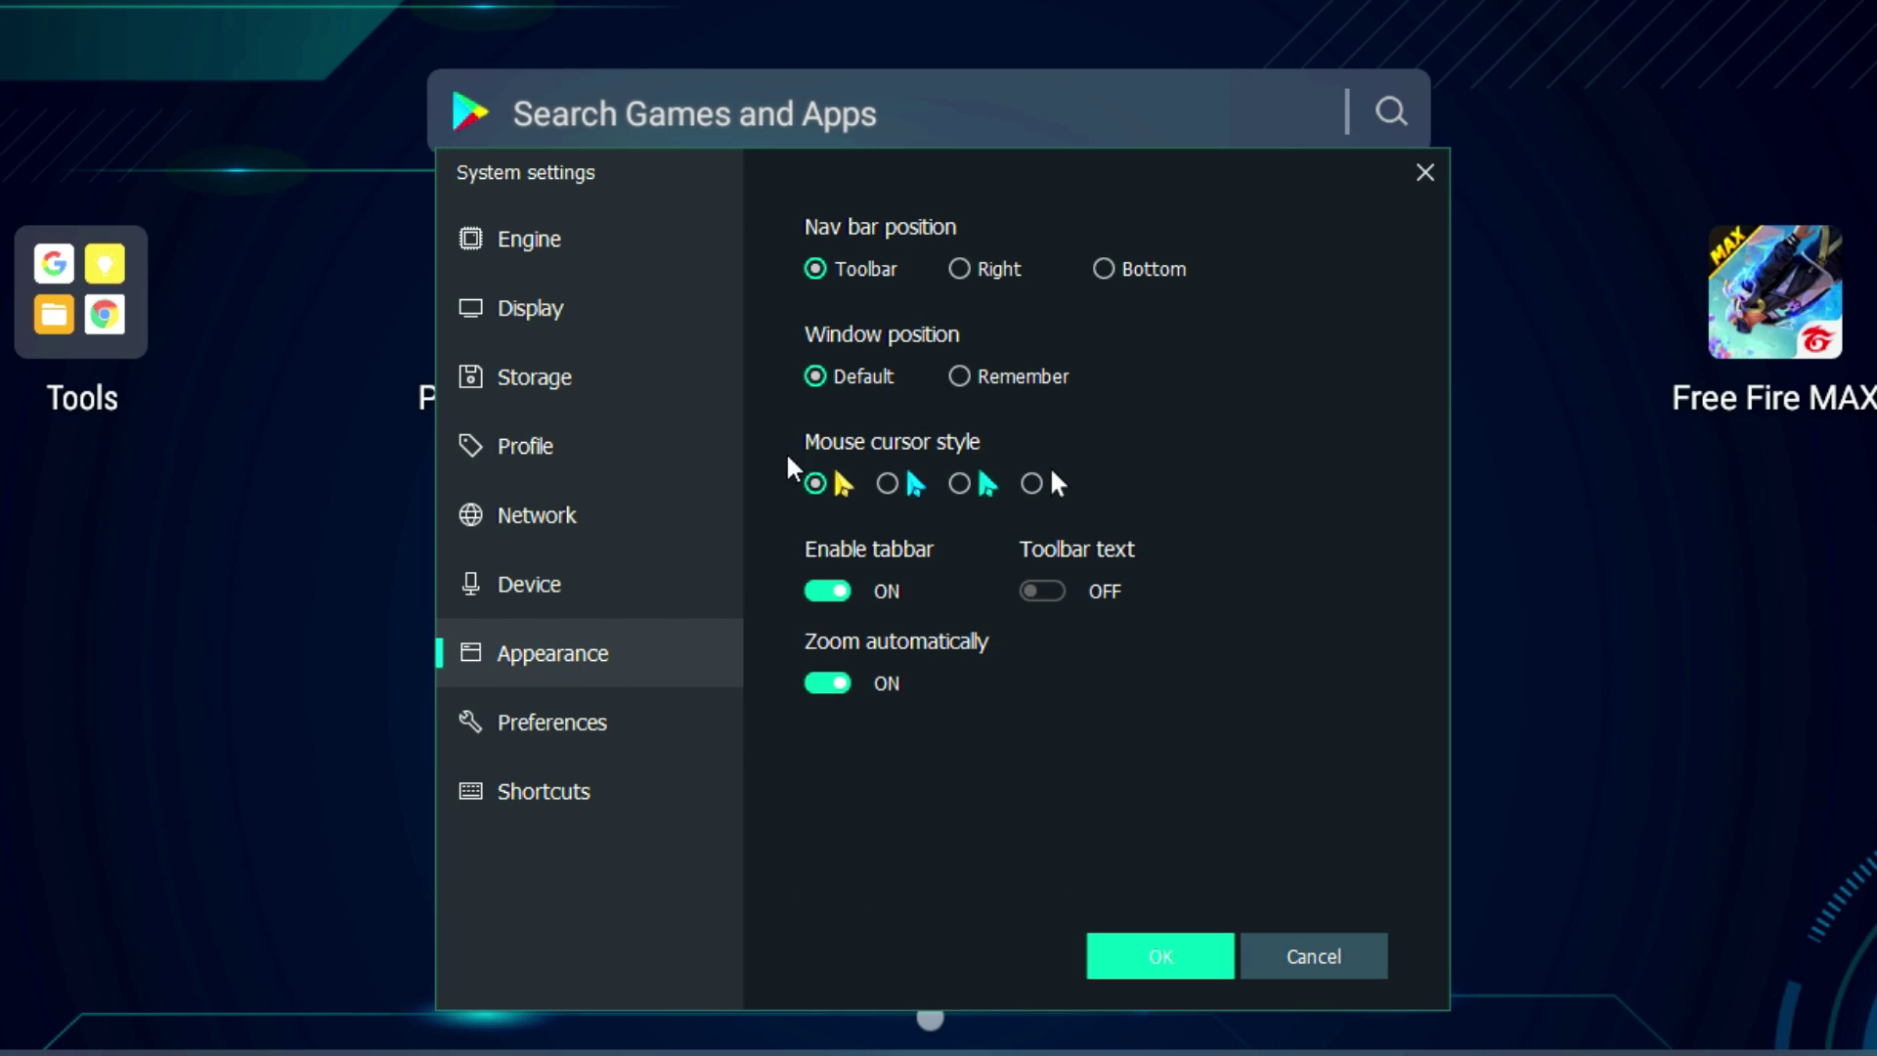
{"action": "left_click", "coordinate": [1040, 479]}
{"action": "left_click", "coordinate": [539, 733]}
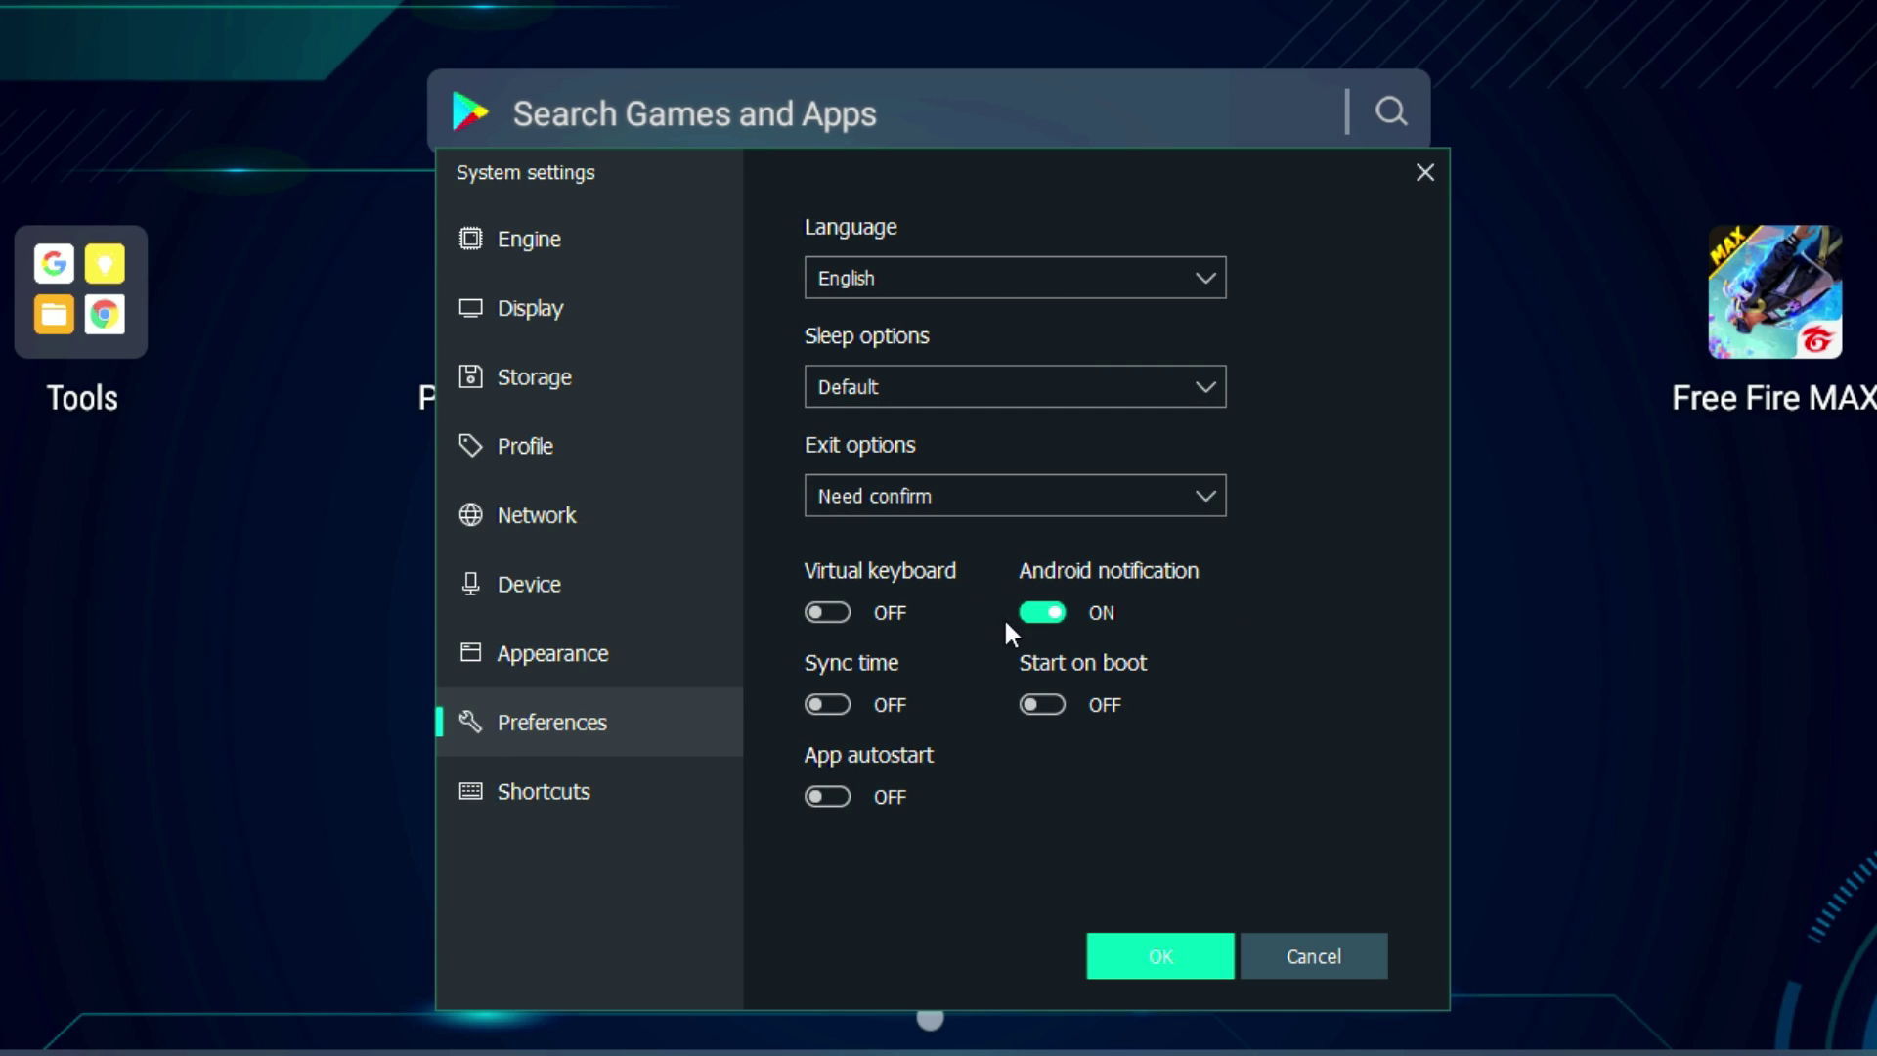
{"action": "left_click", "coordinate": [567, 800]}
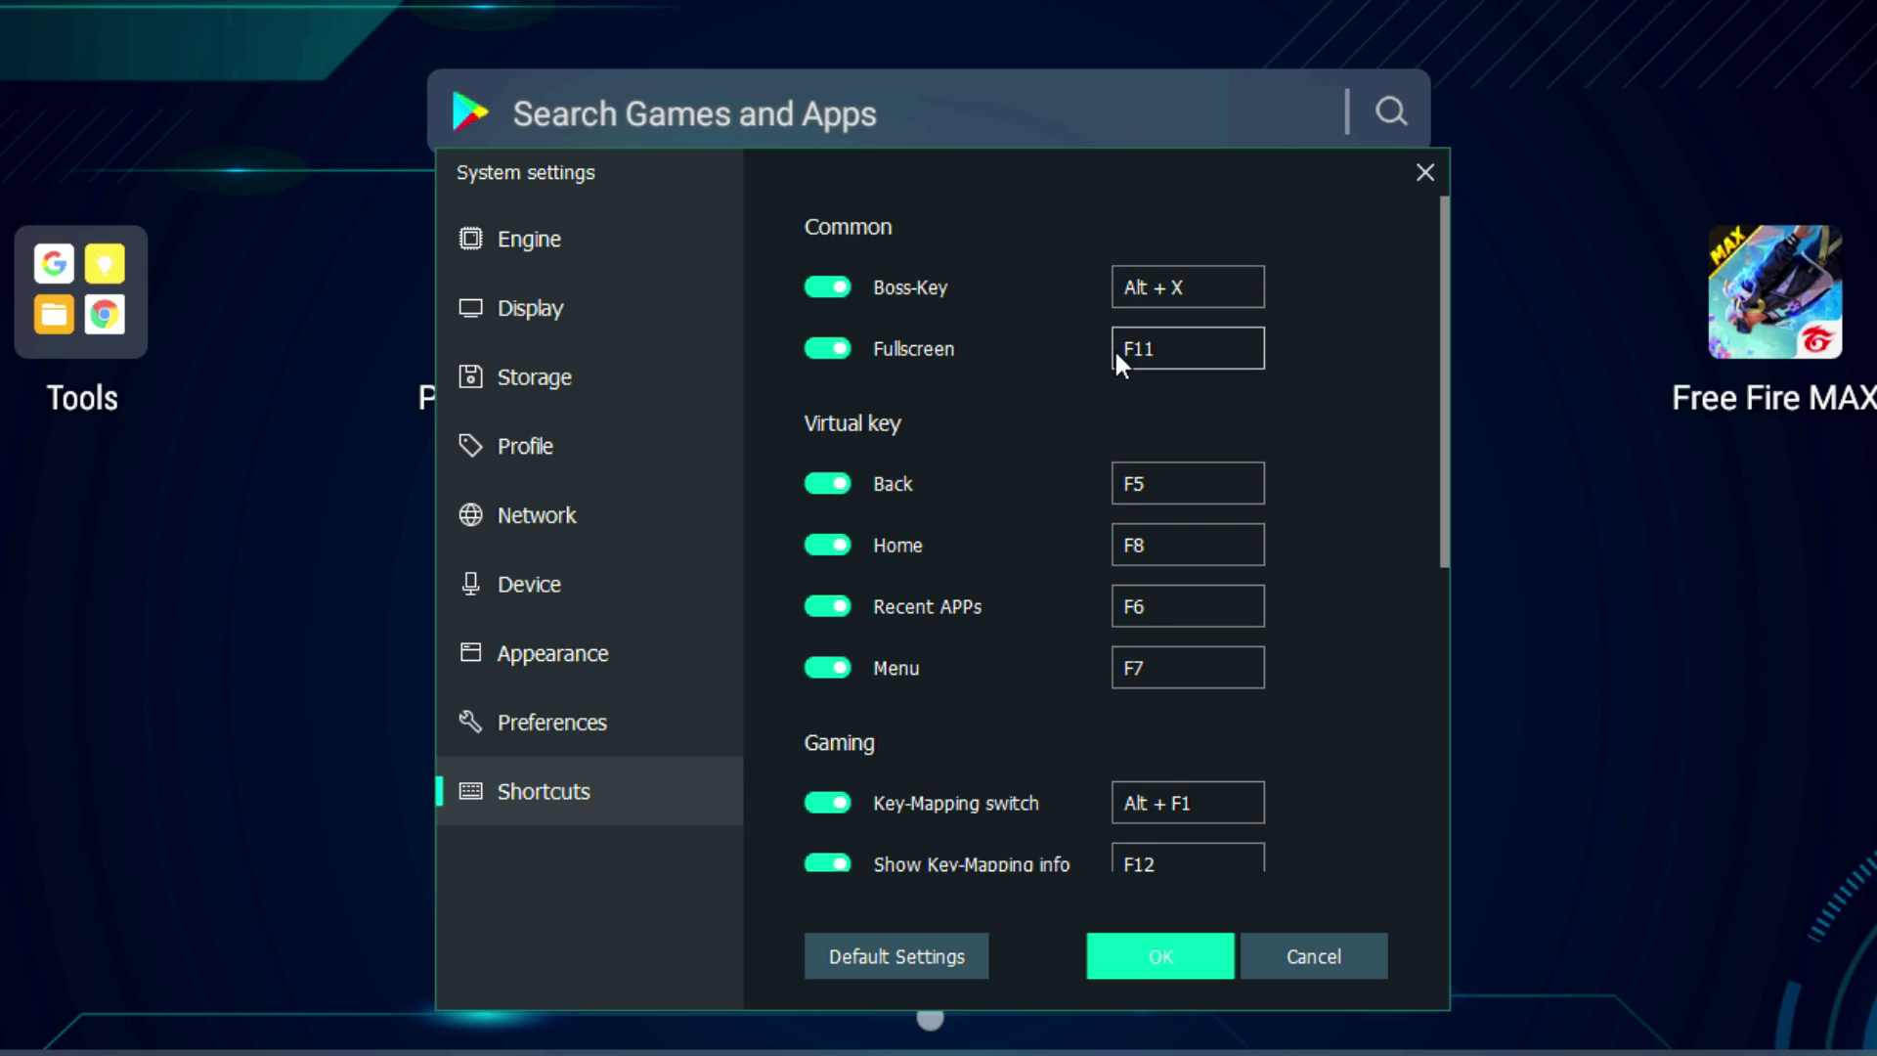
{"action": "scroll", "coordinate": [1170, 640], "scroll_direction": "down", "scroll_amount": 3}
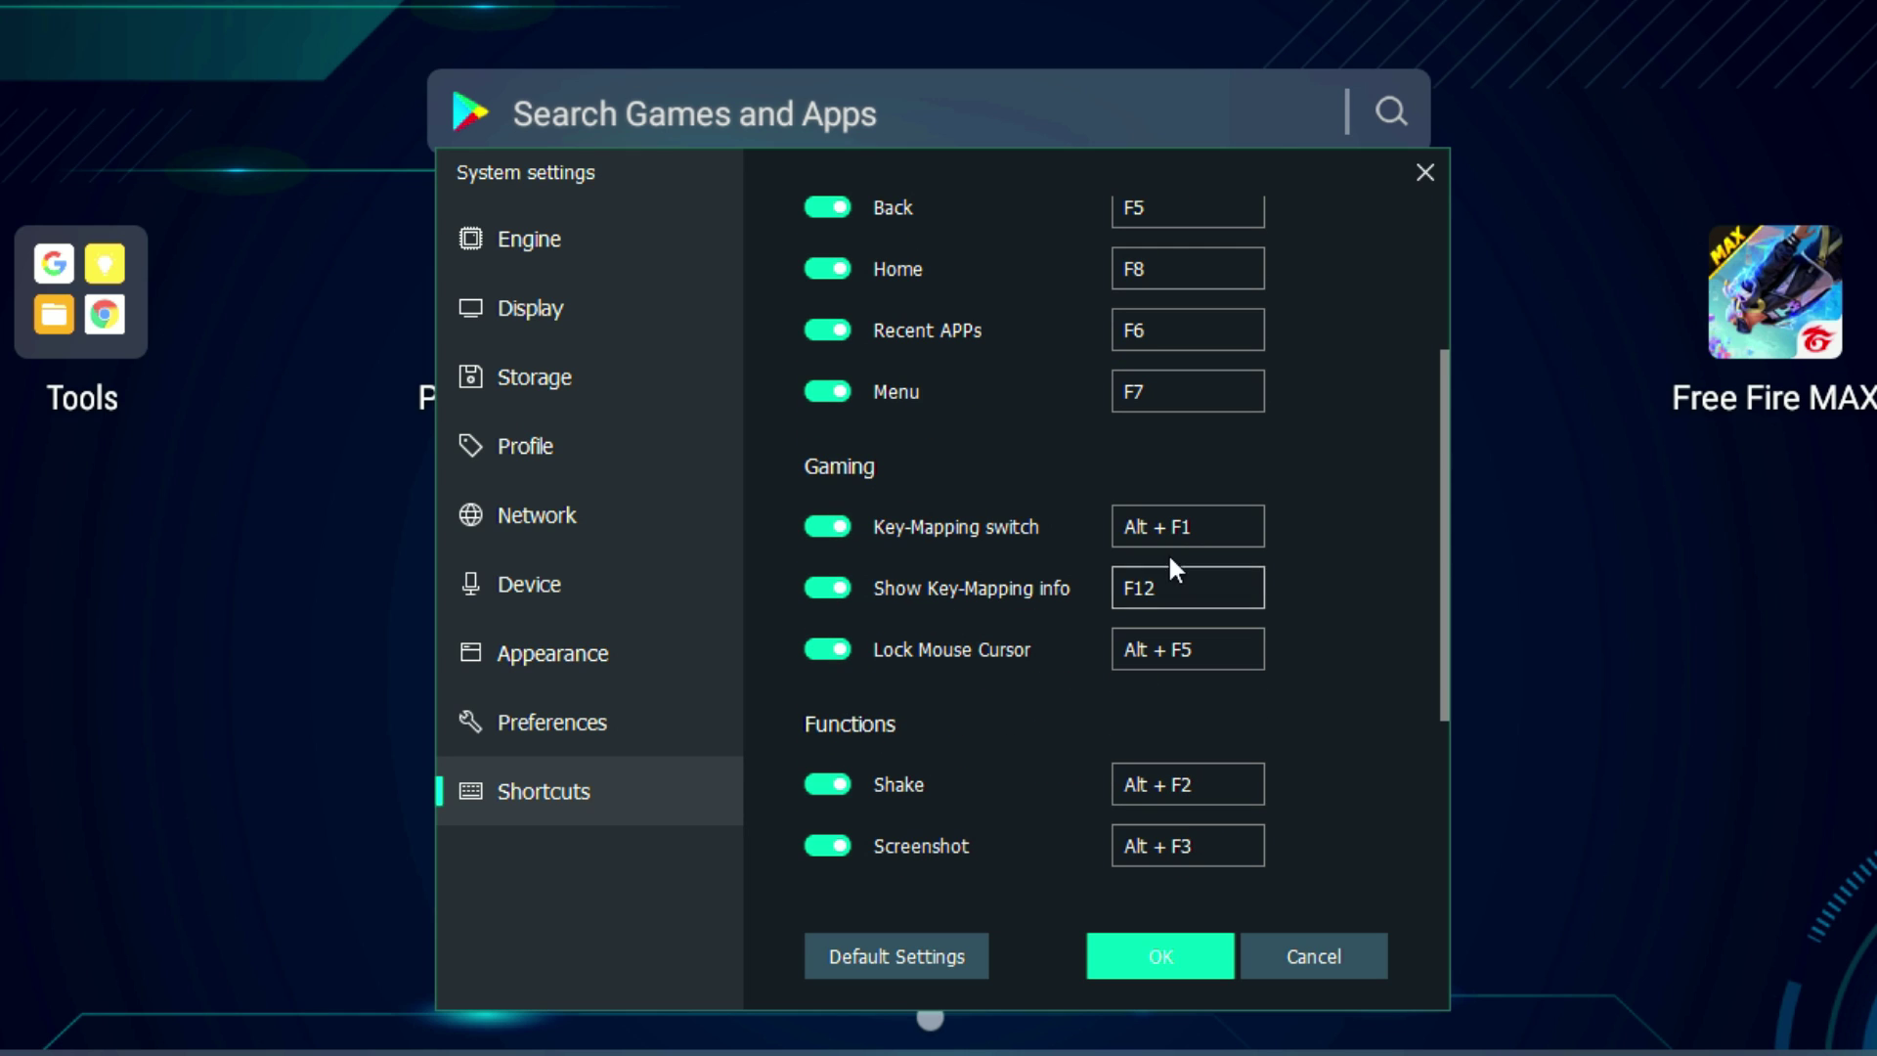
{"action": "left_click", "coordinate": [1116, 956]}
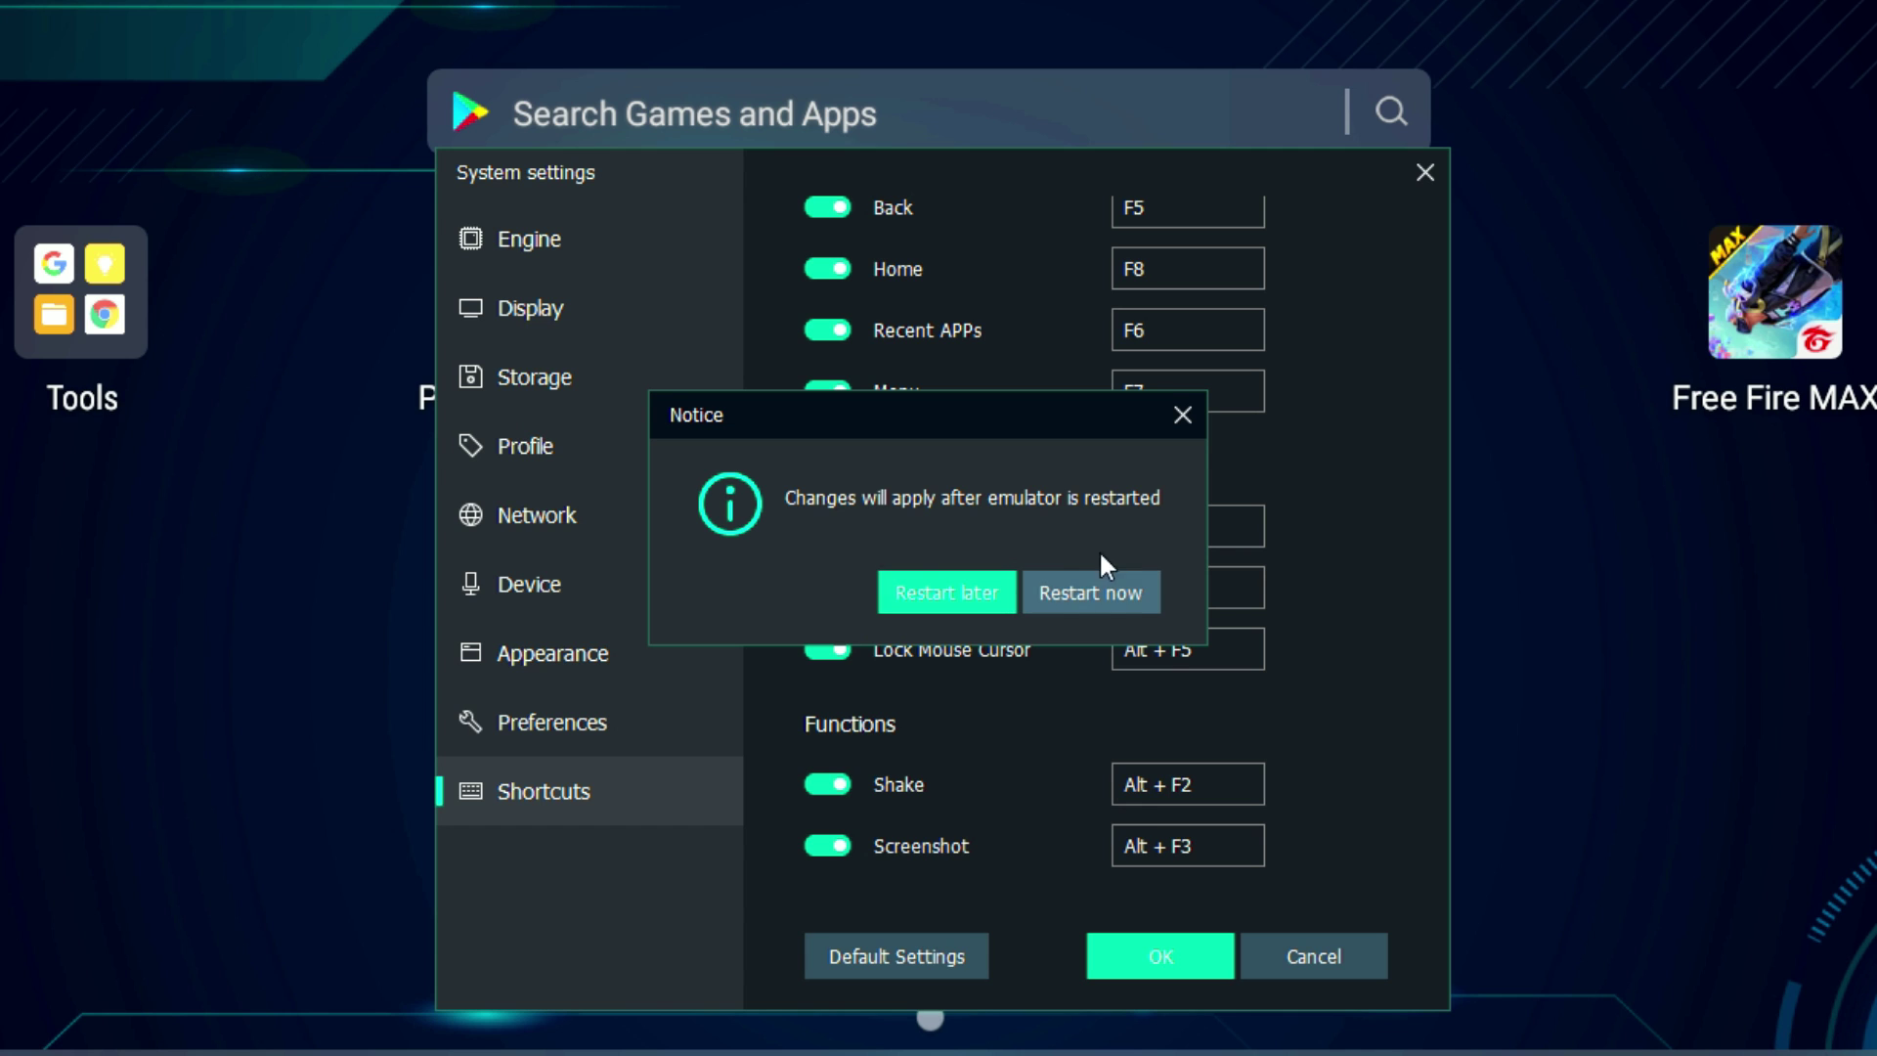
{"action": "left_click", "coordinate": [1106, 592]}
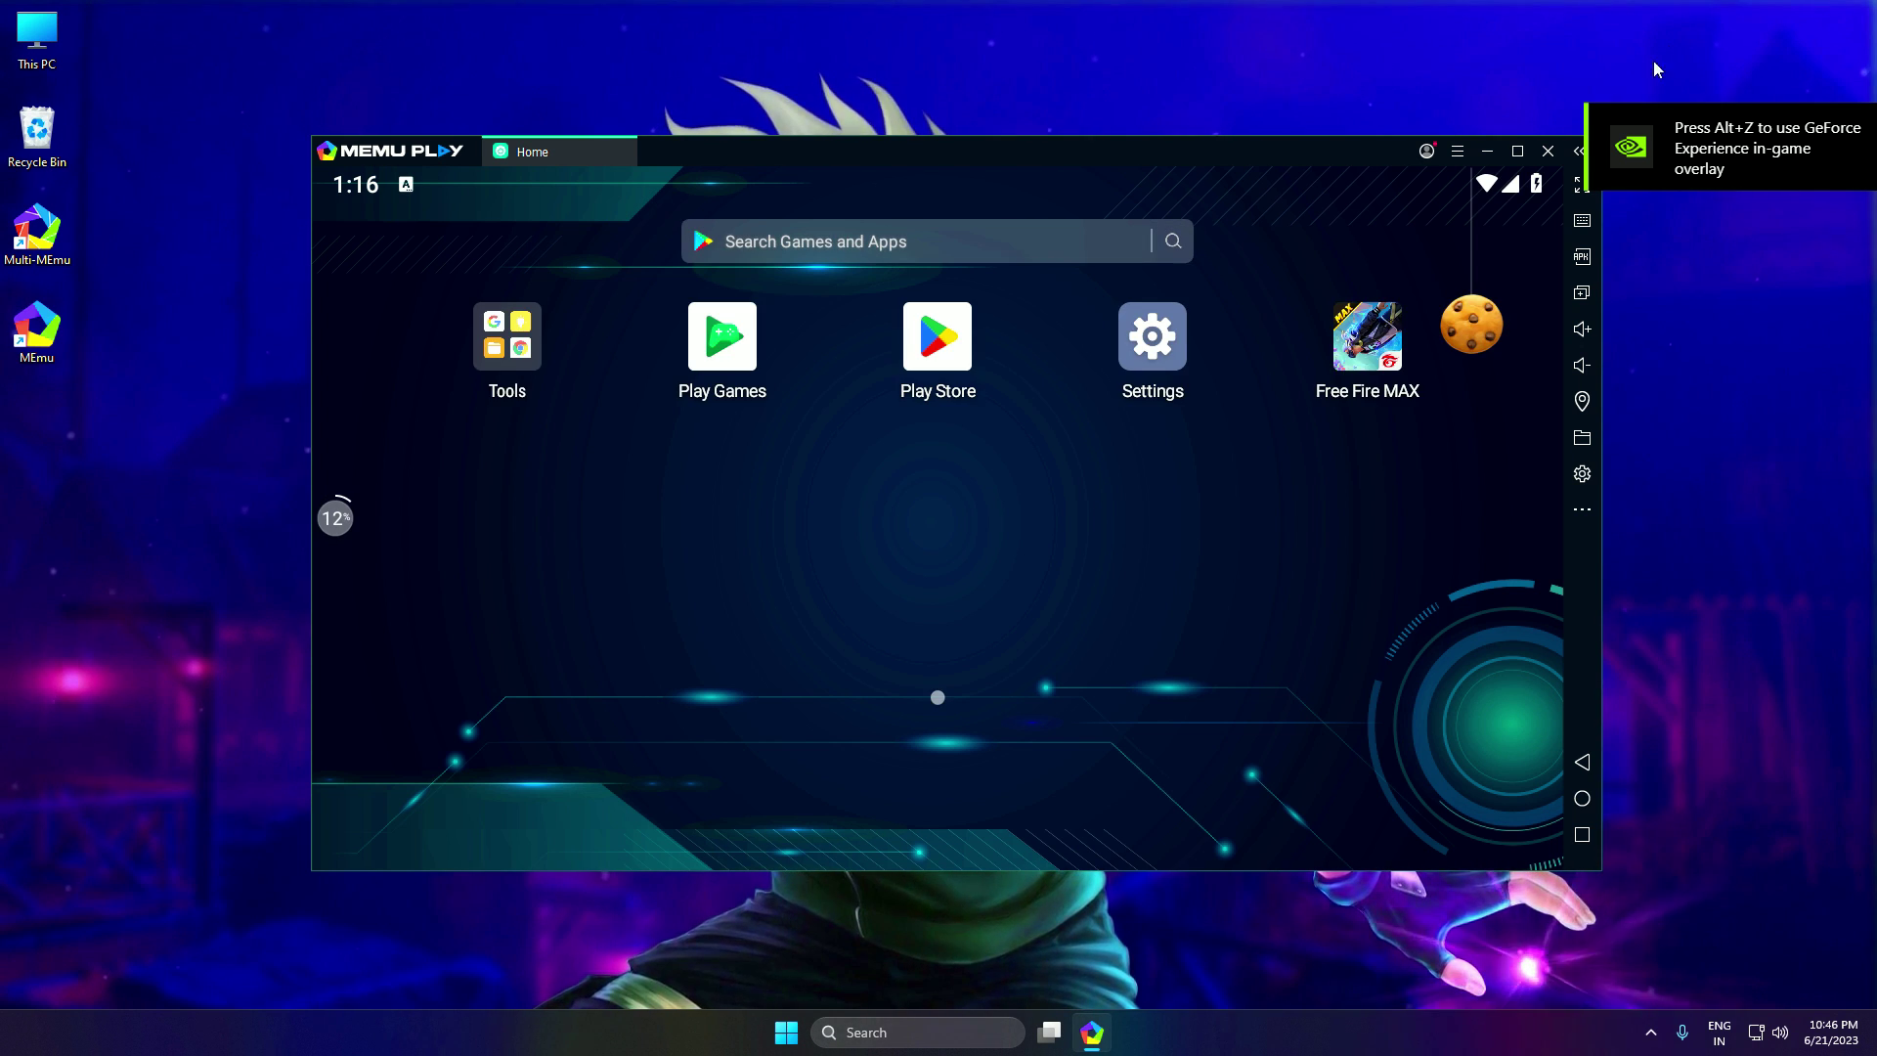
Step: Check the restarted emulator's system info and shut the emulator down
{"action": "left_click", "coordinate": [1457, 151]}
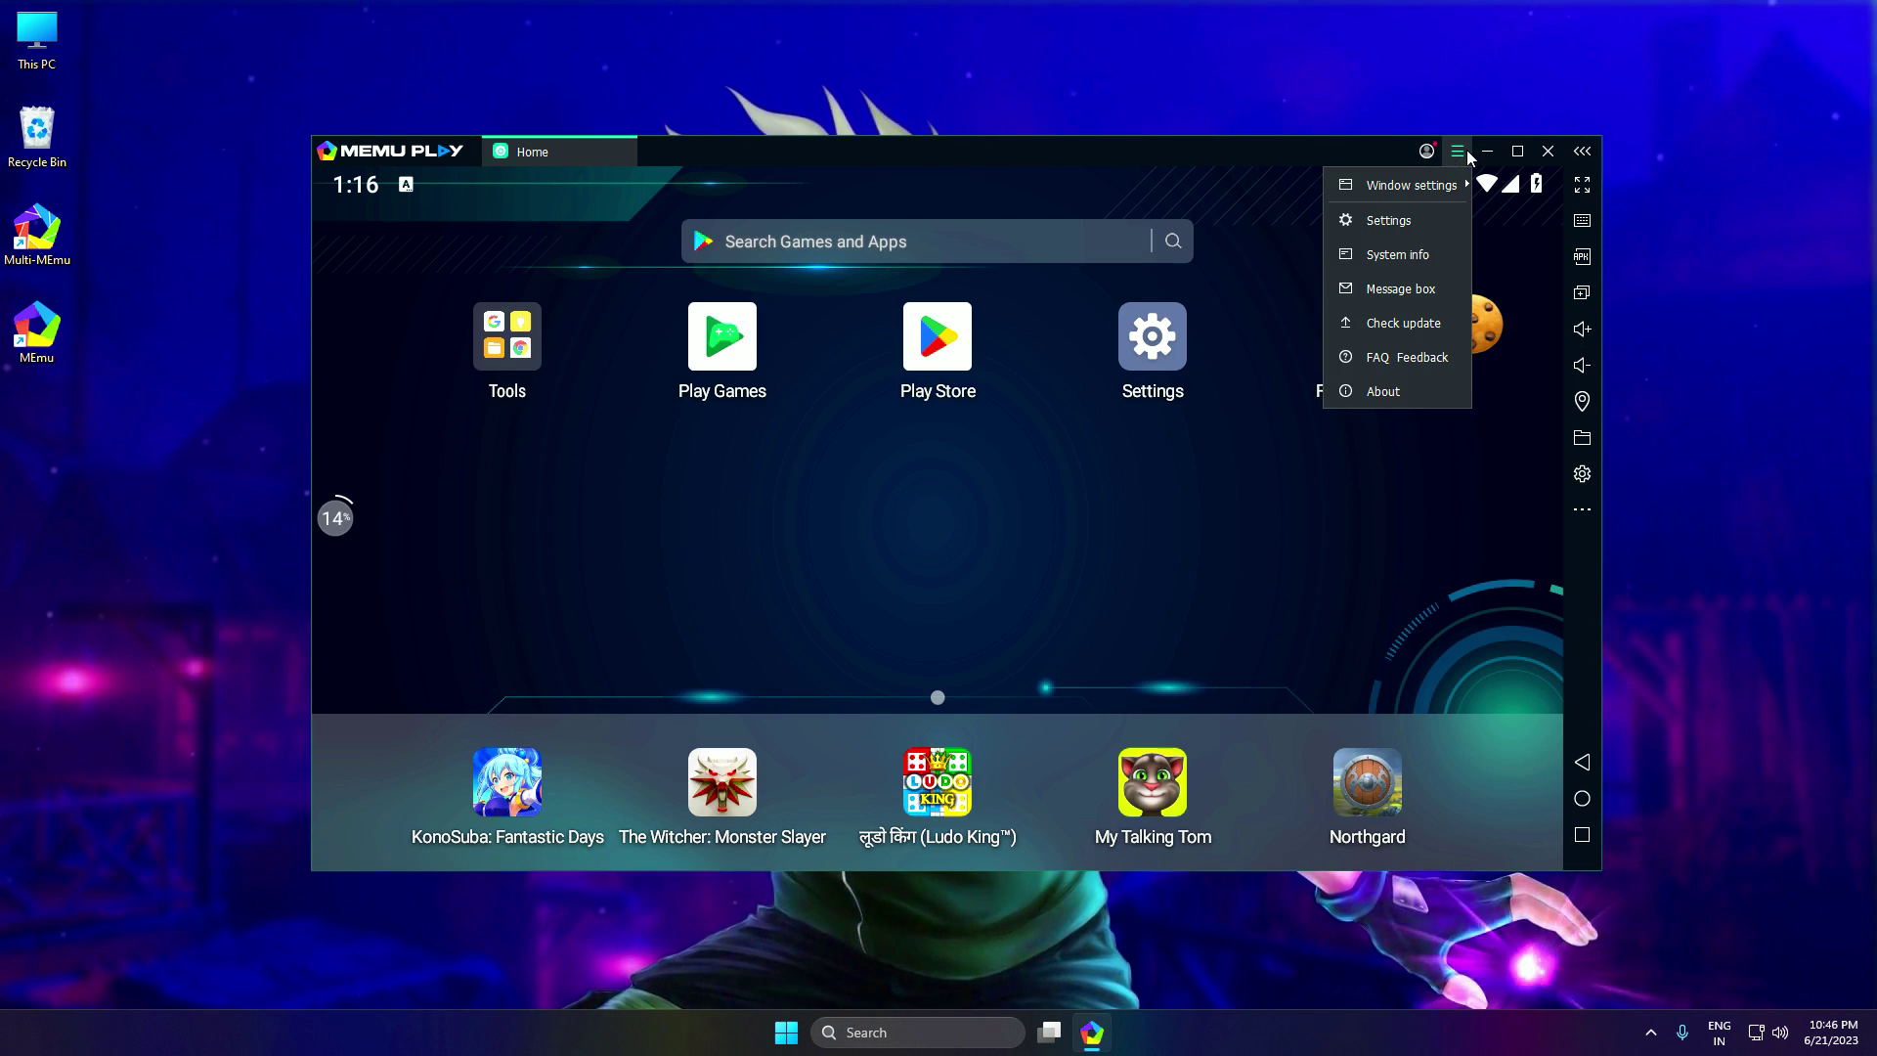
{"action": "left_click", "coordinate": [1407, 261]}
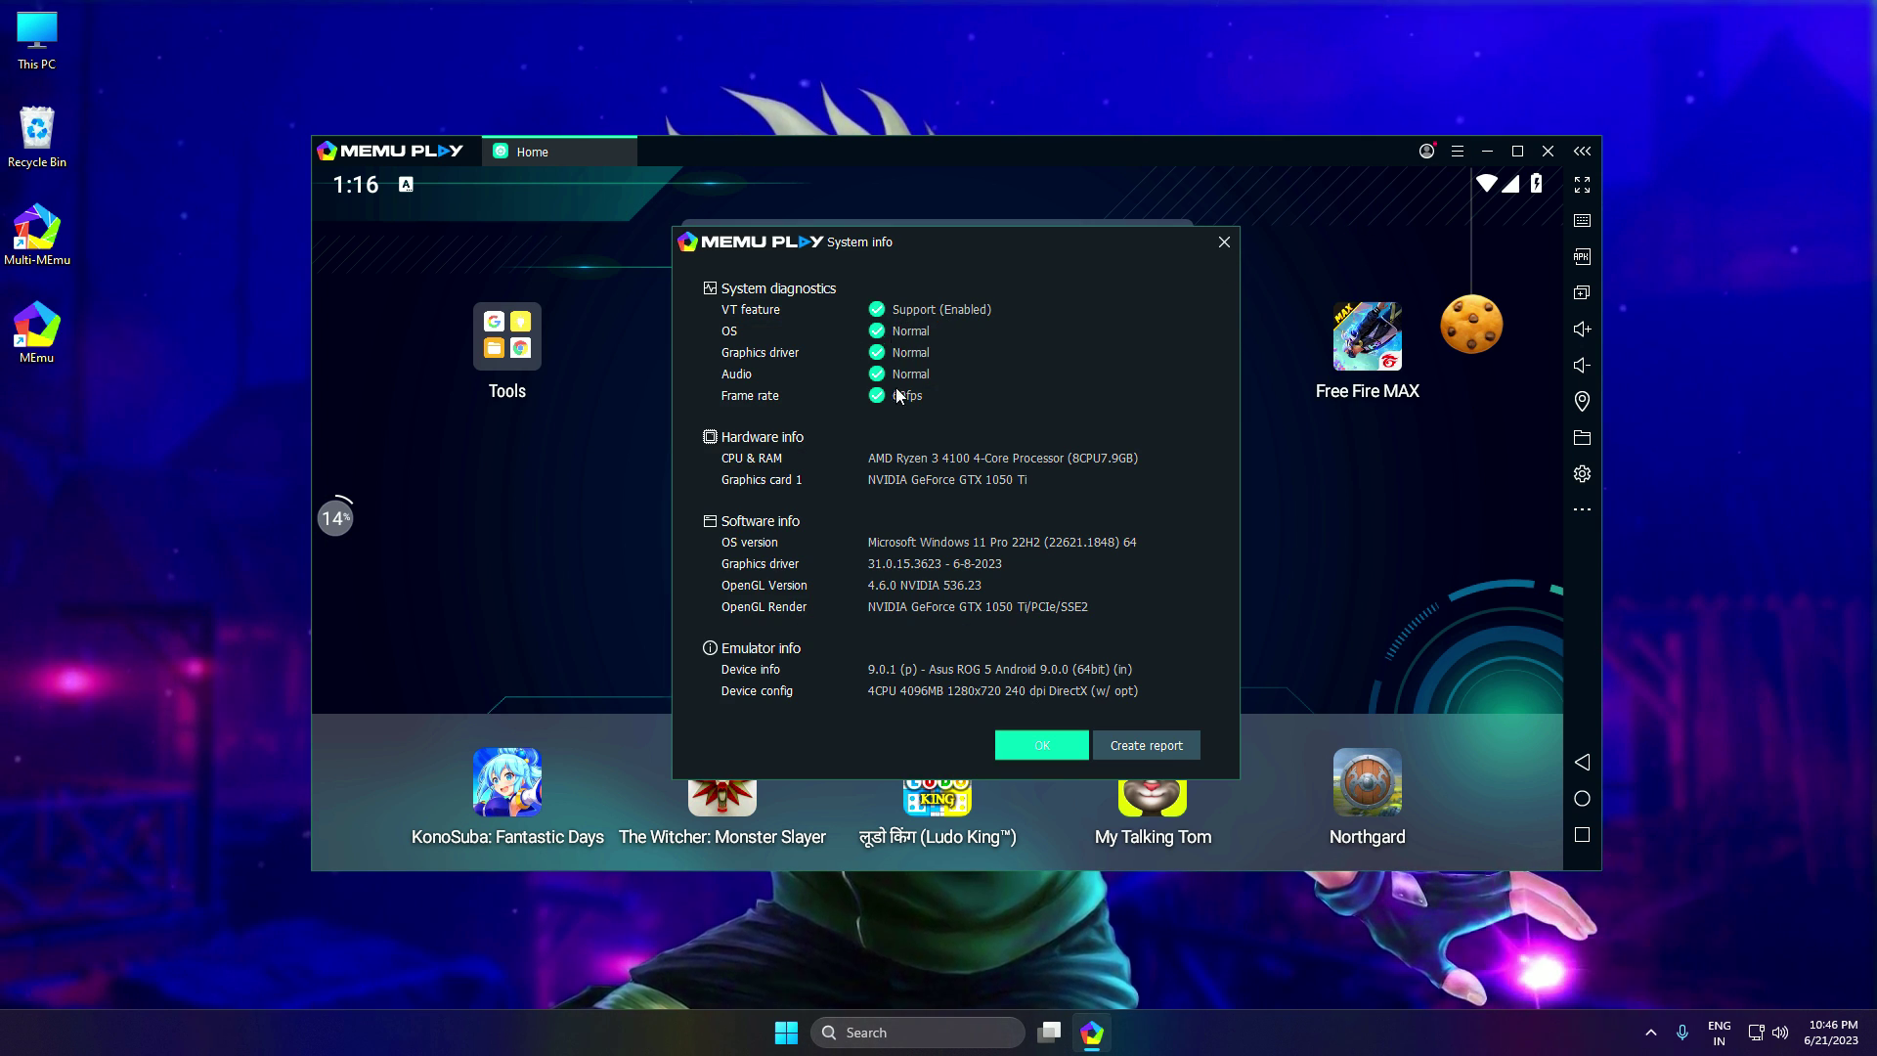
{"action": "left_click", "coordinate": [1022, 743]}
{"action": "left_click", "coordinate": [1552, 150]}
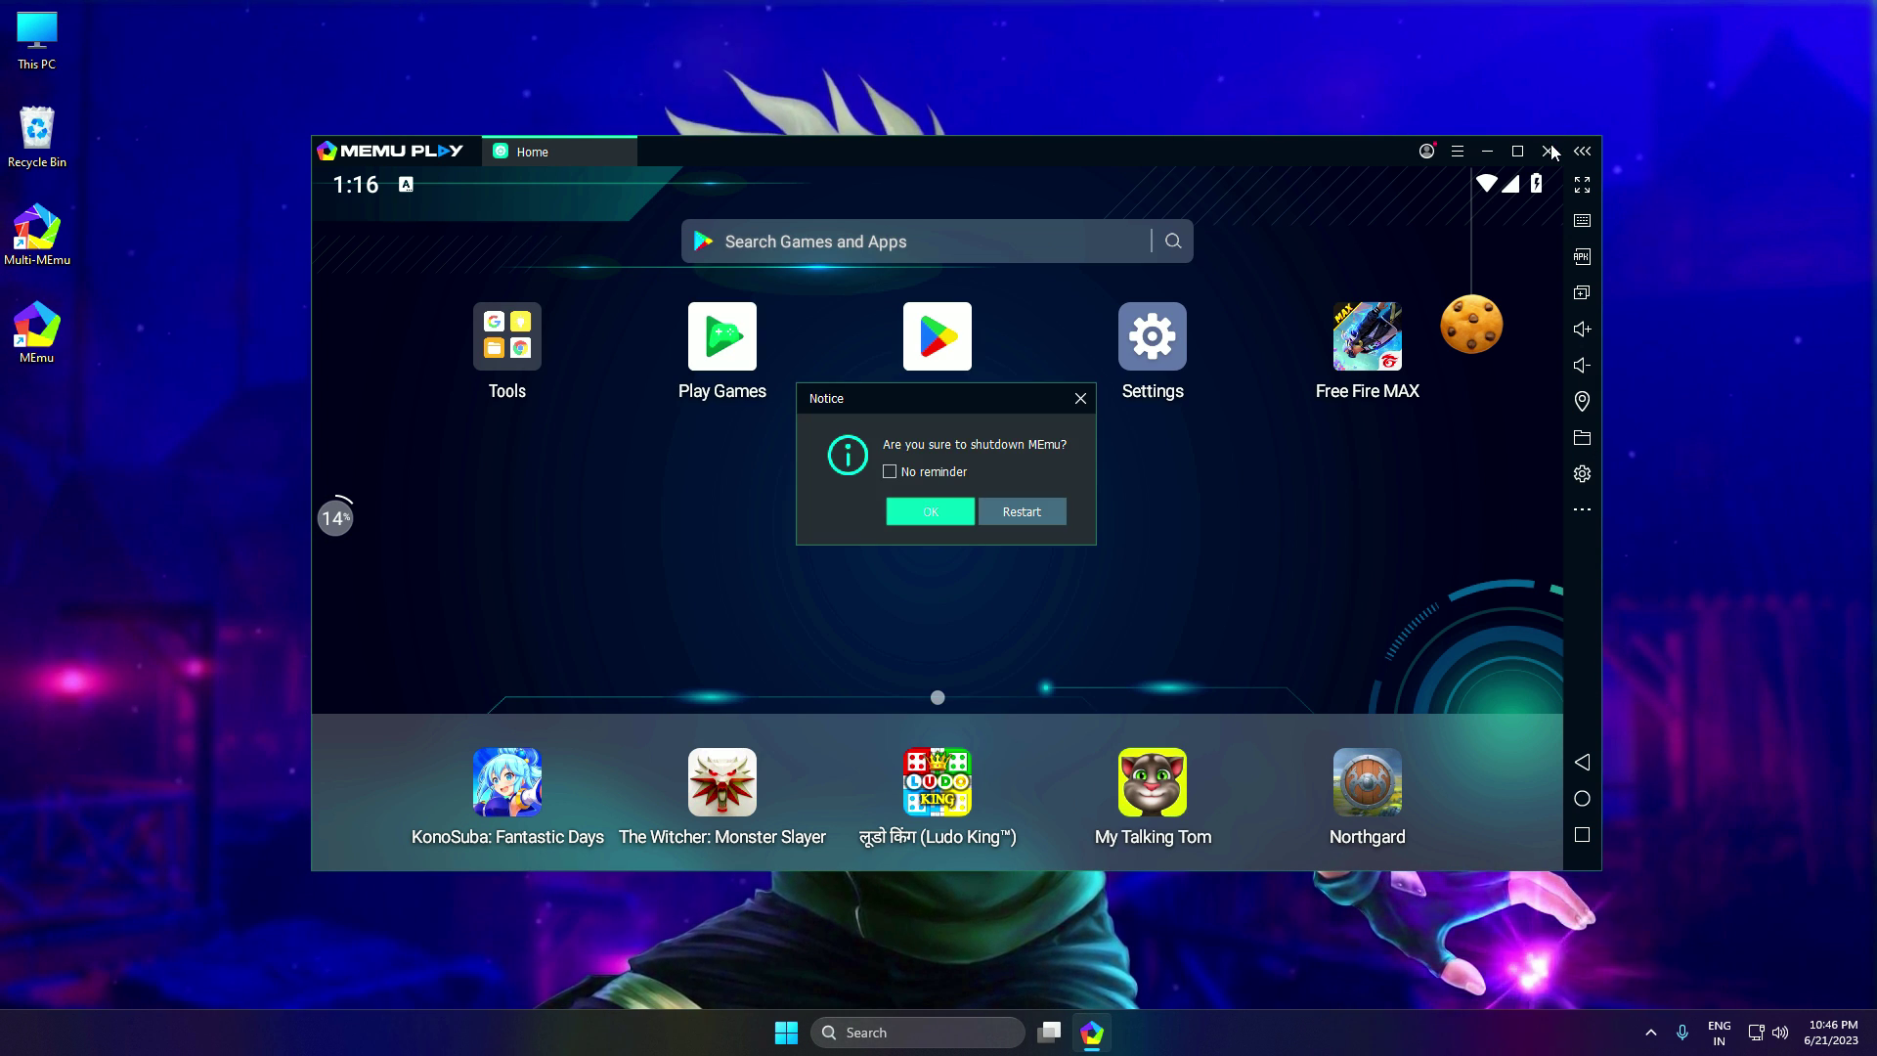
{"action": "left_click", "coordinate": [930, 511]}
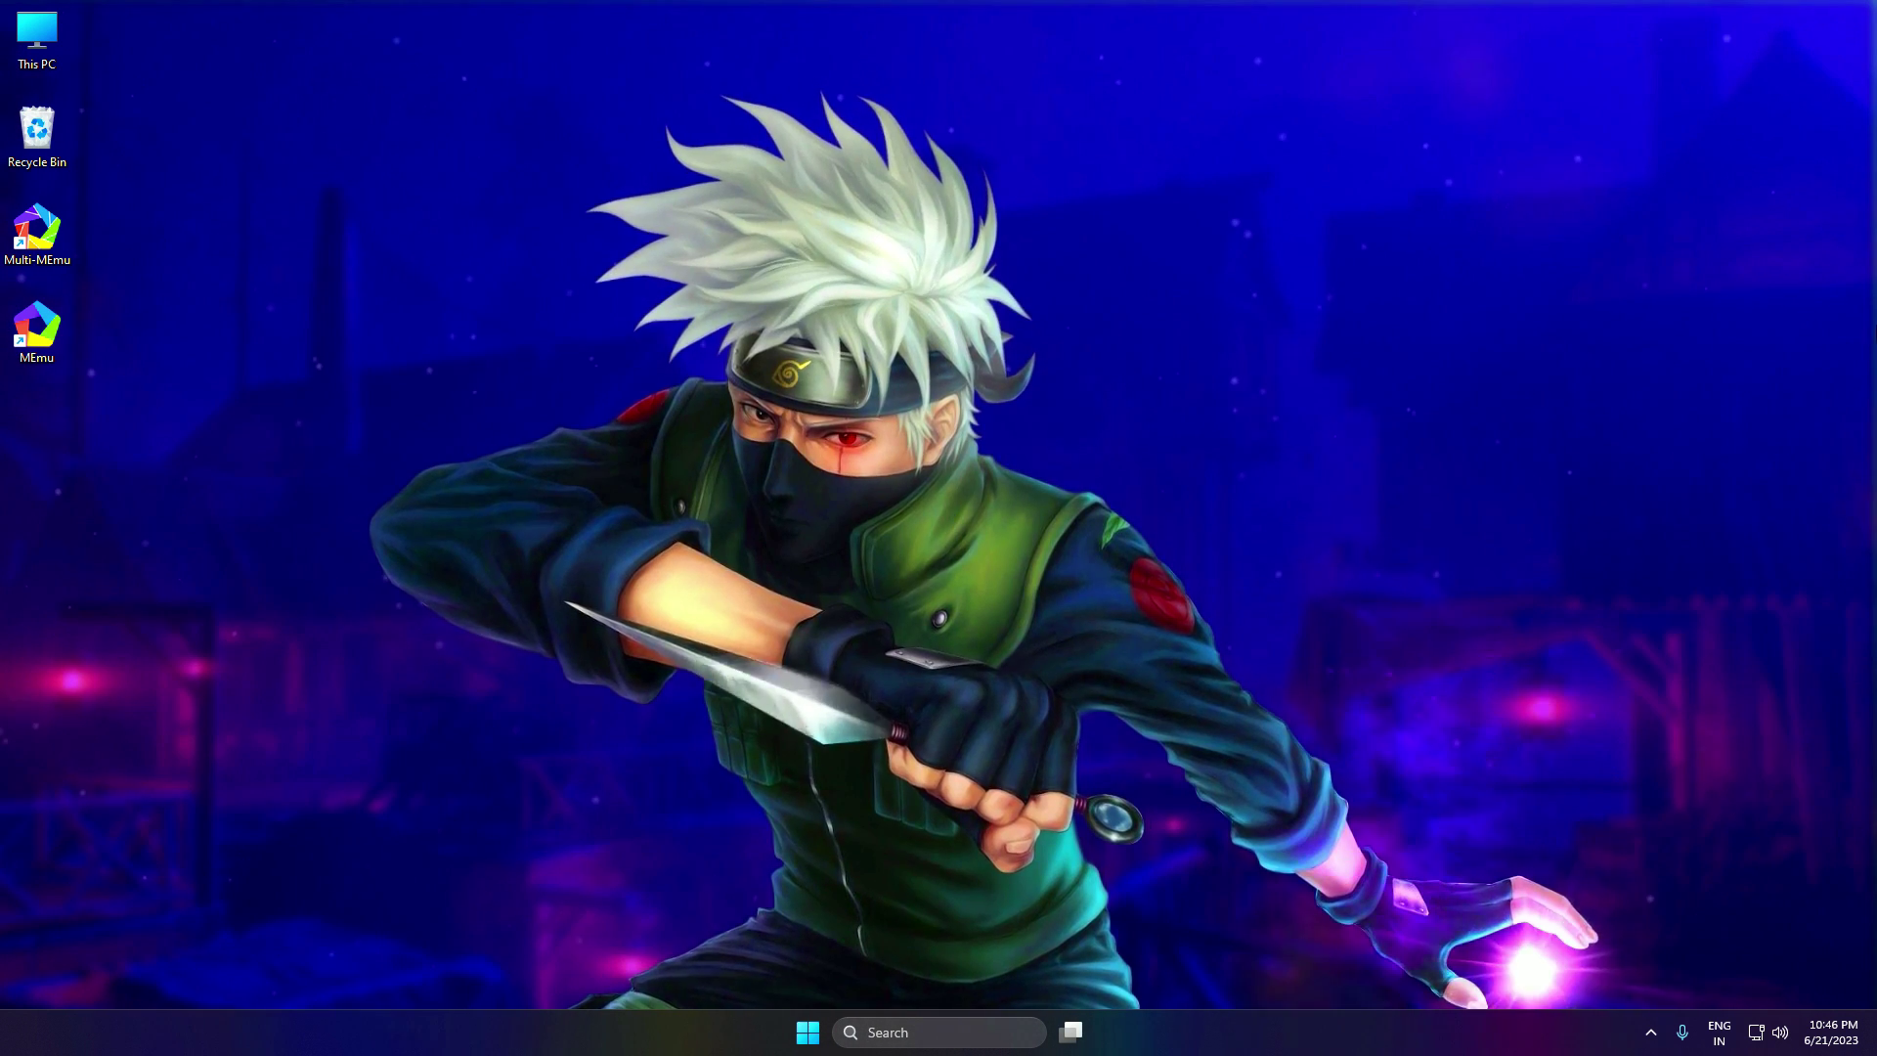
Step: Open the Windows Graphics settings and check the default options for GPU scheduling and windowed game optimizations
{"action": "left_click", "coordinate": [890, 1034]}
{"action": "type", "text": "gra"}
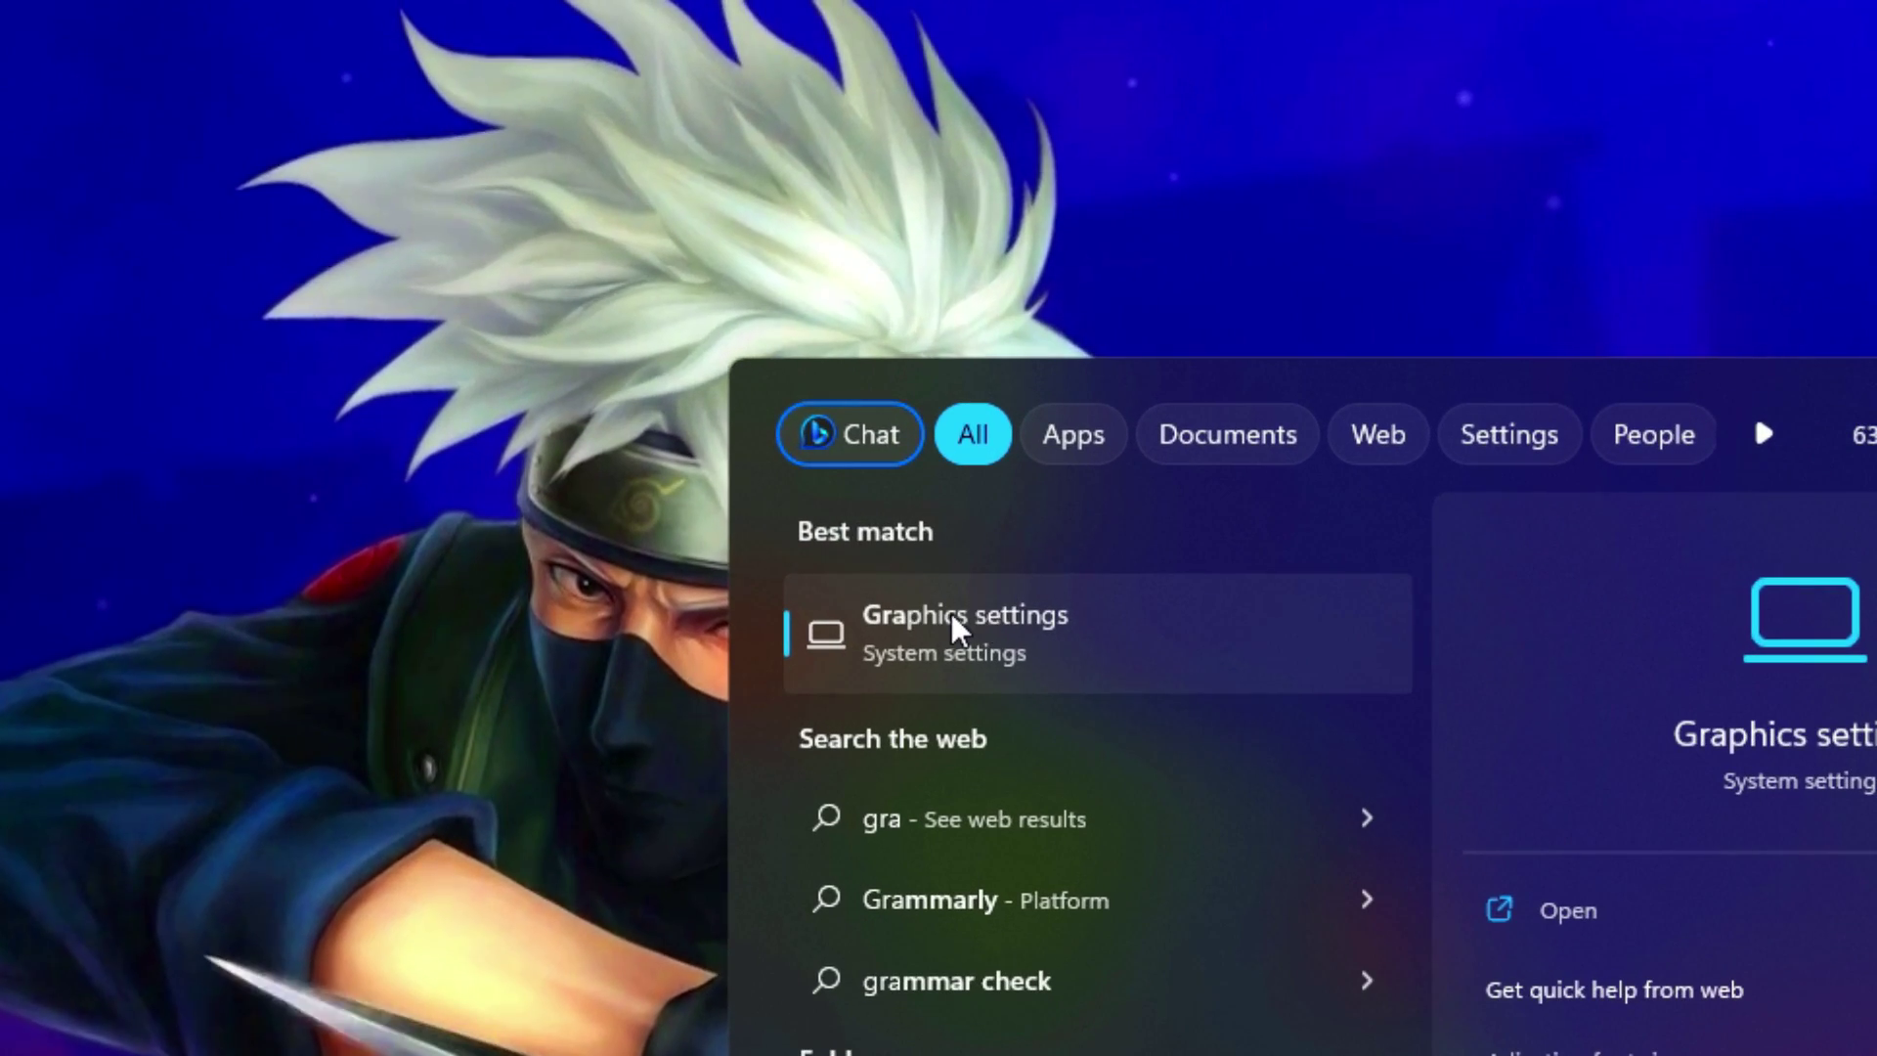
{"action": "left_click", "coordinate": [946, 508]}
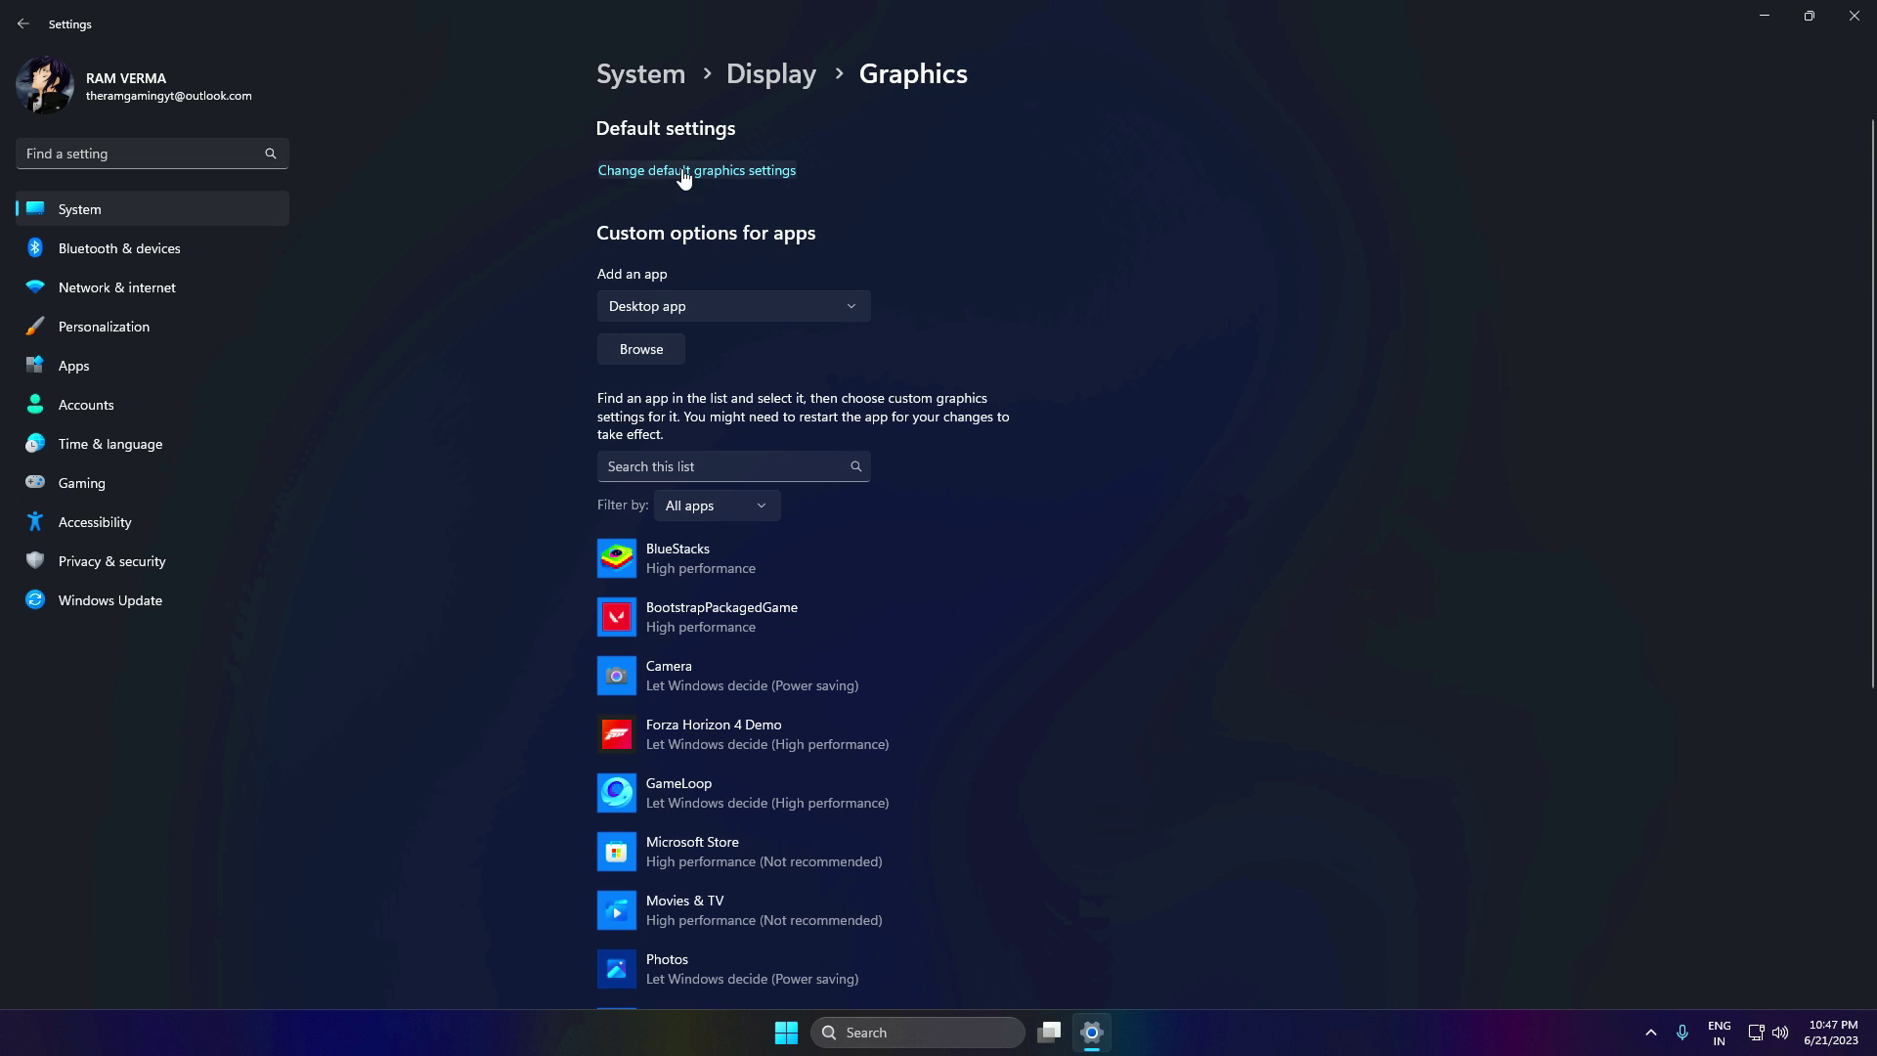
{"action": "left_click", "coordinate": [683, 175]}
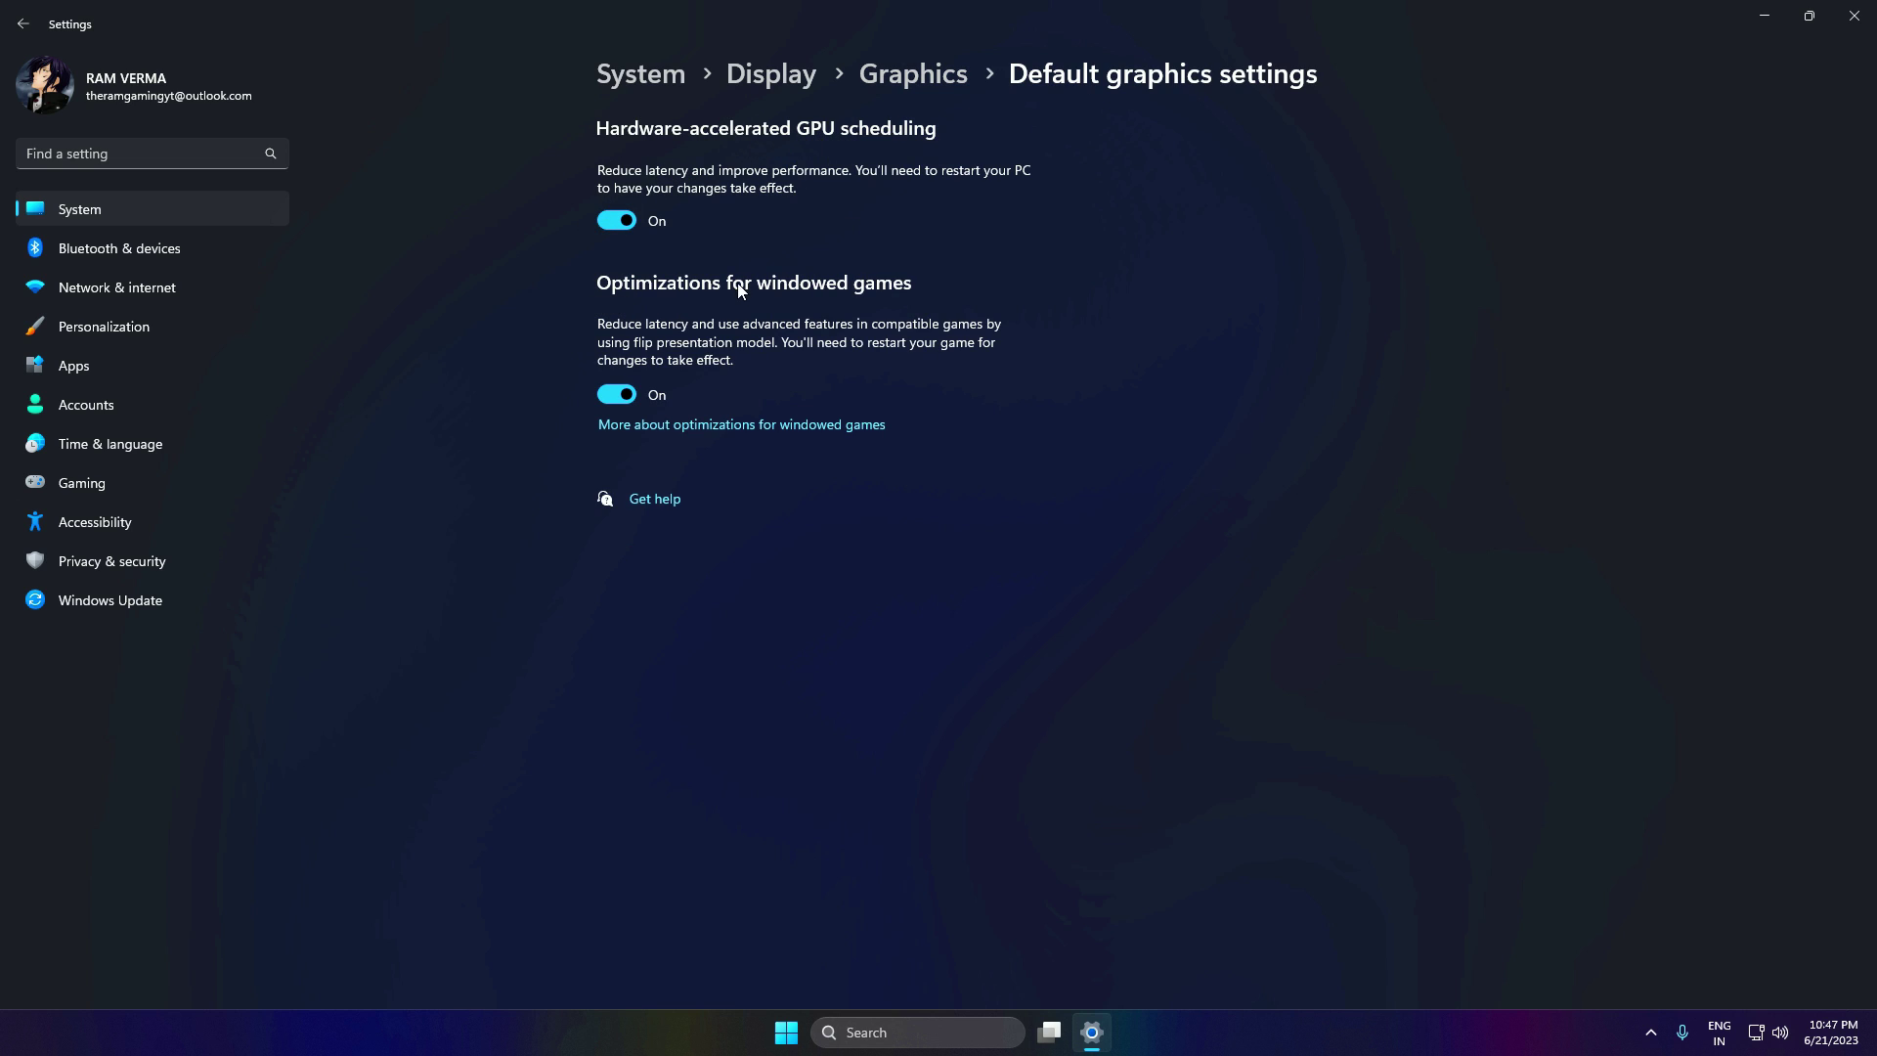
{"action": "key", "text": "alt+Left"}
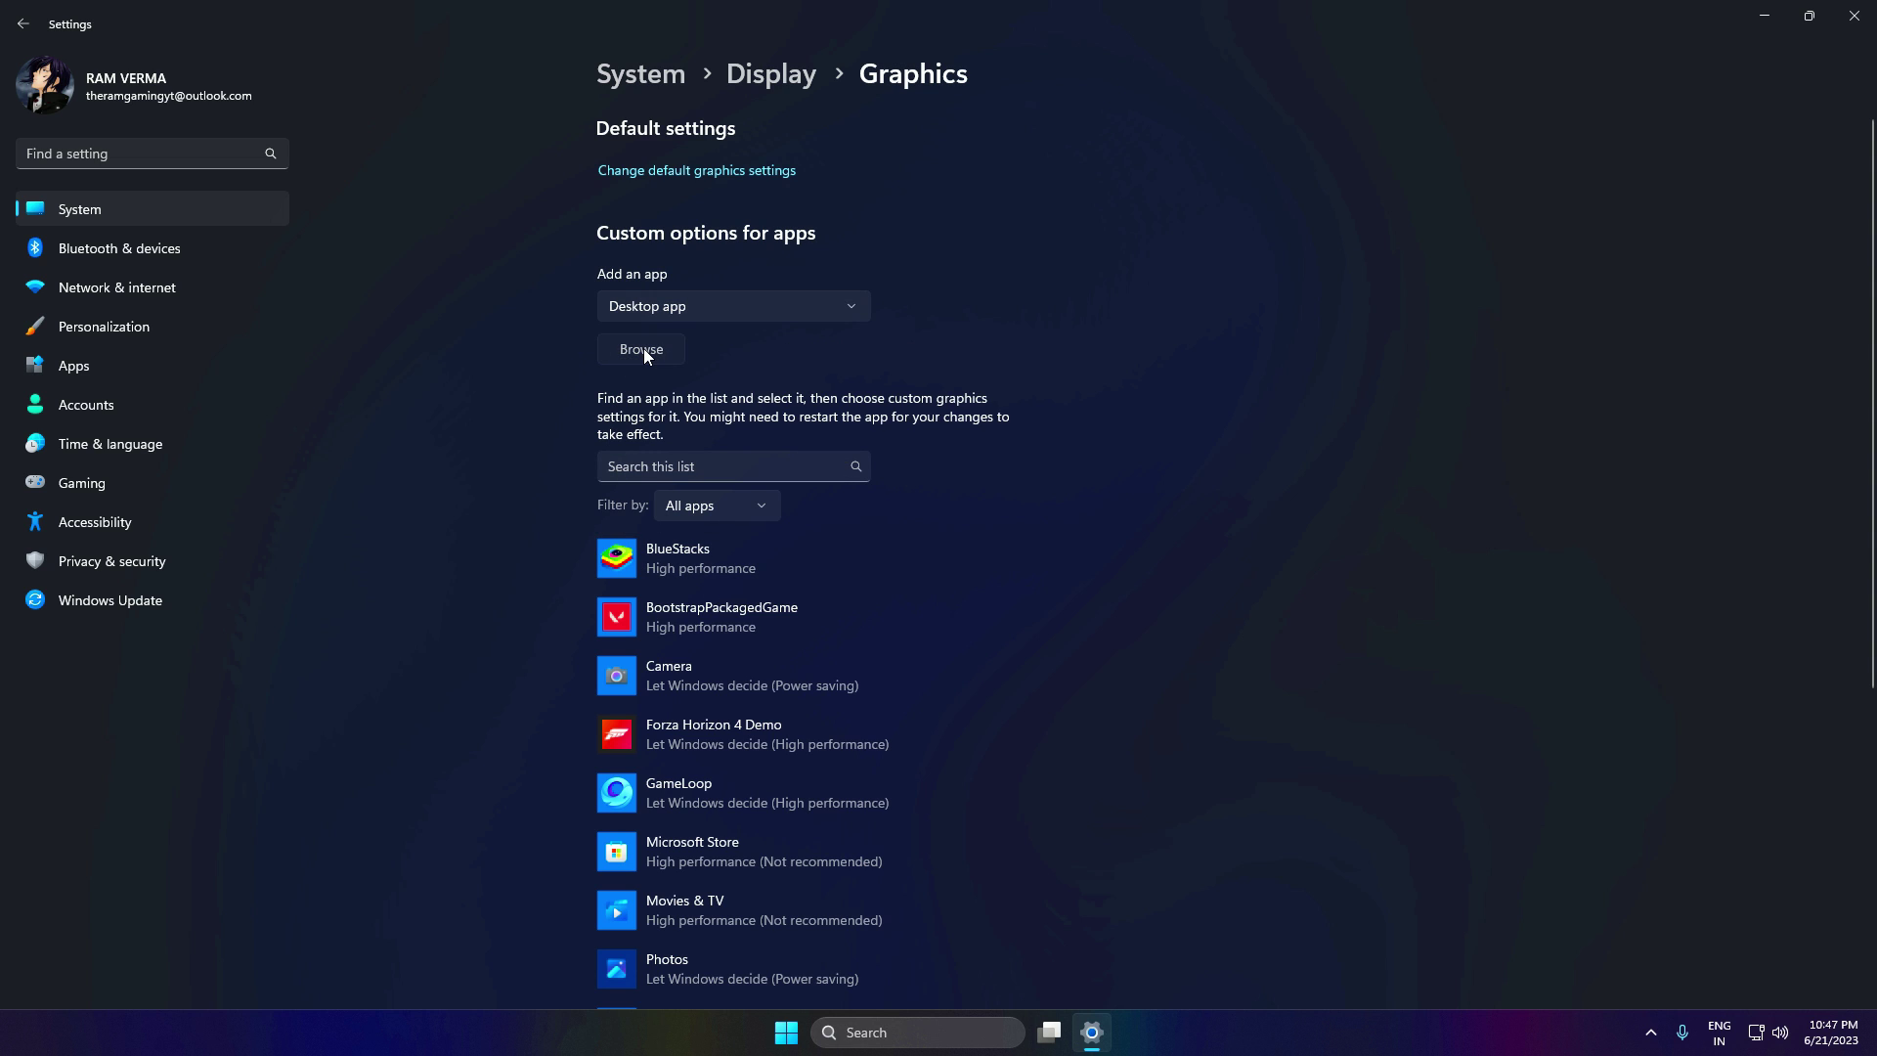
Step: Add MEmu.exe from the emulator's installation folder as a desktop app with custom graphics options
{"action": "left_click", "coordinate": [644, 348]}
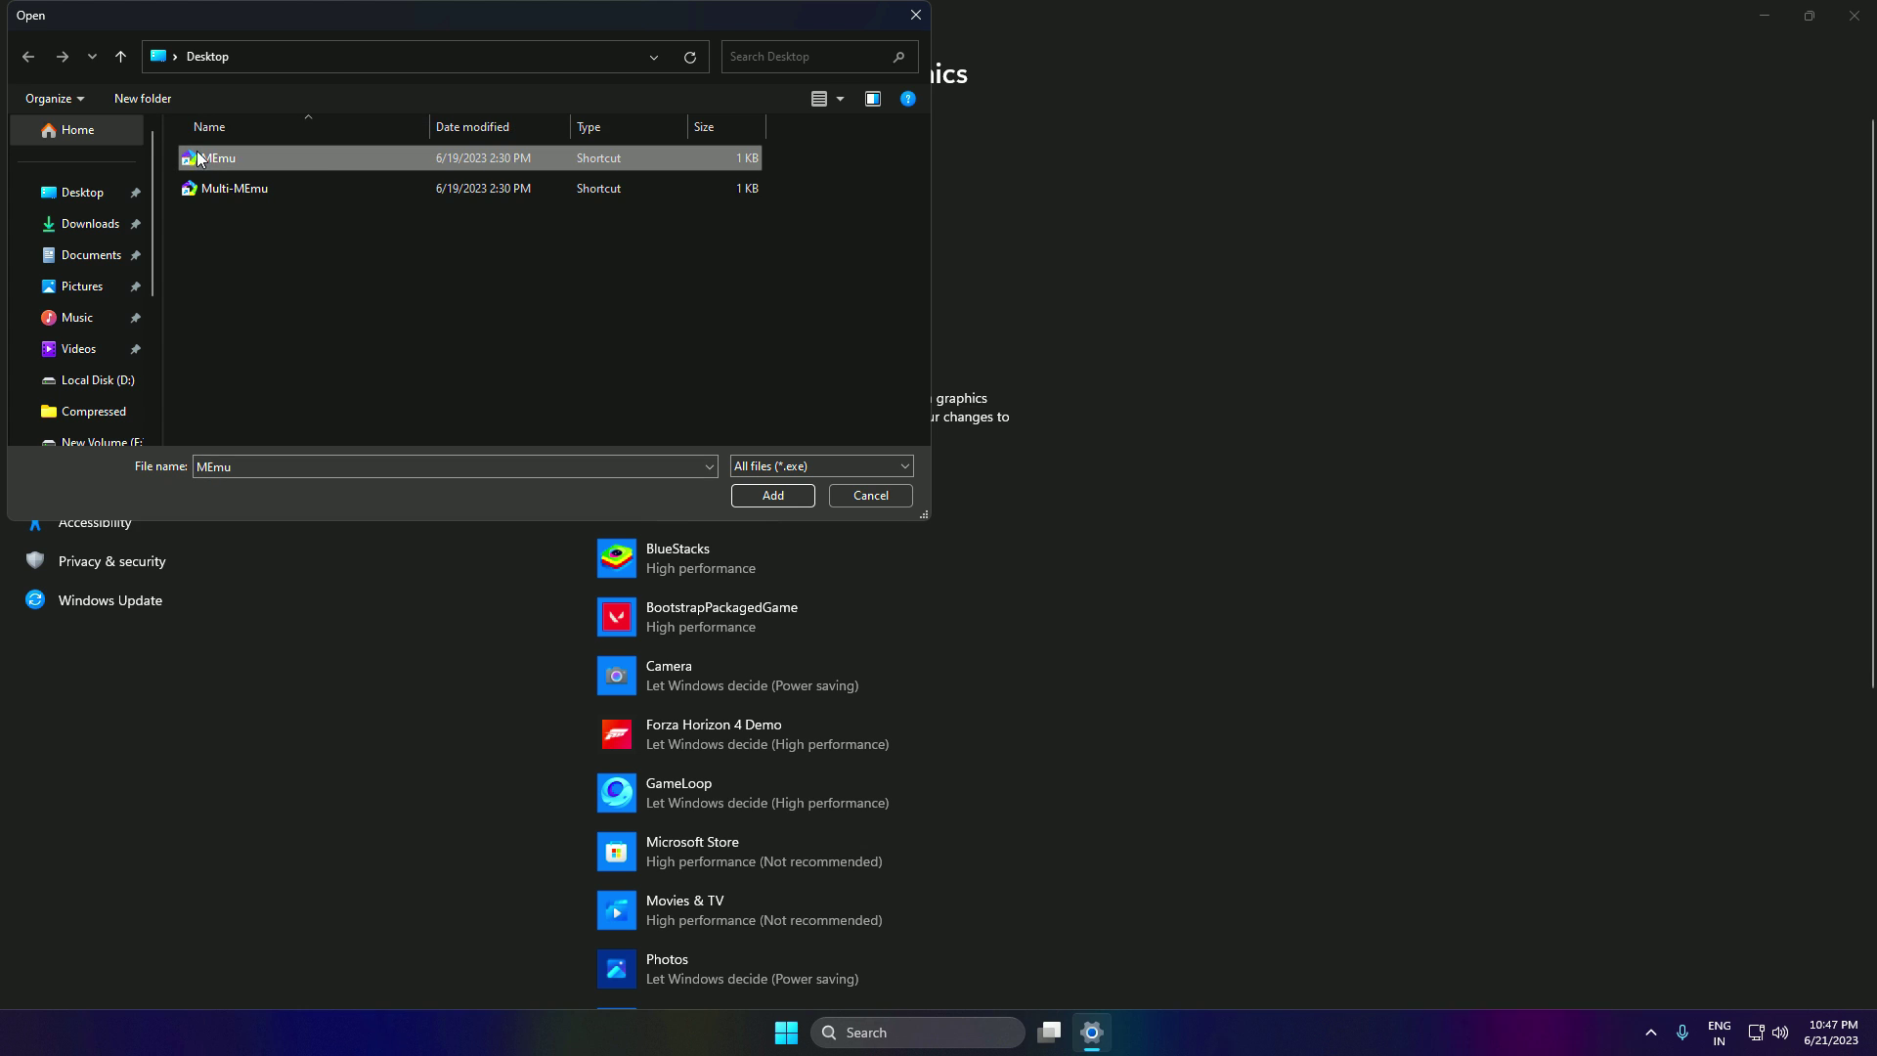
{"action": "right_click", "coordinate": [260, 161]}
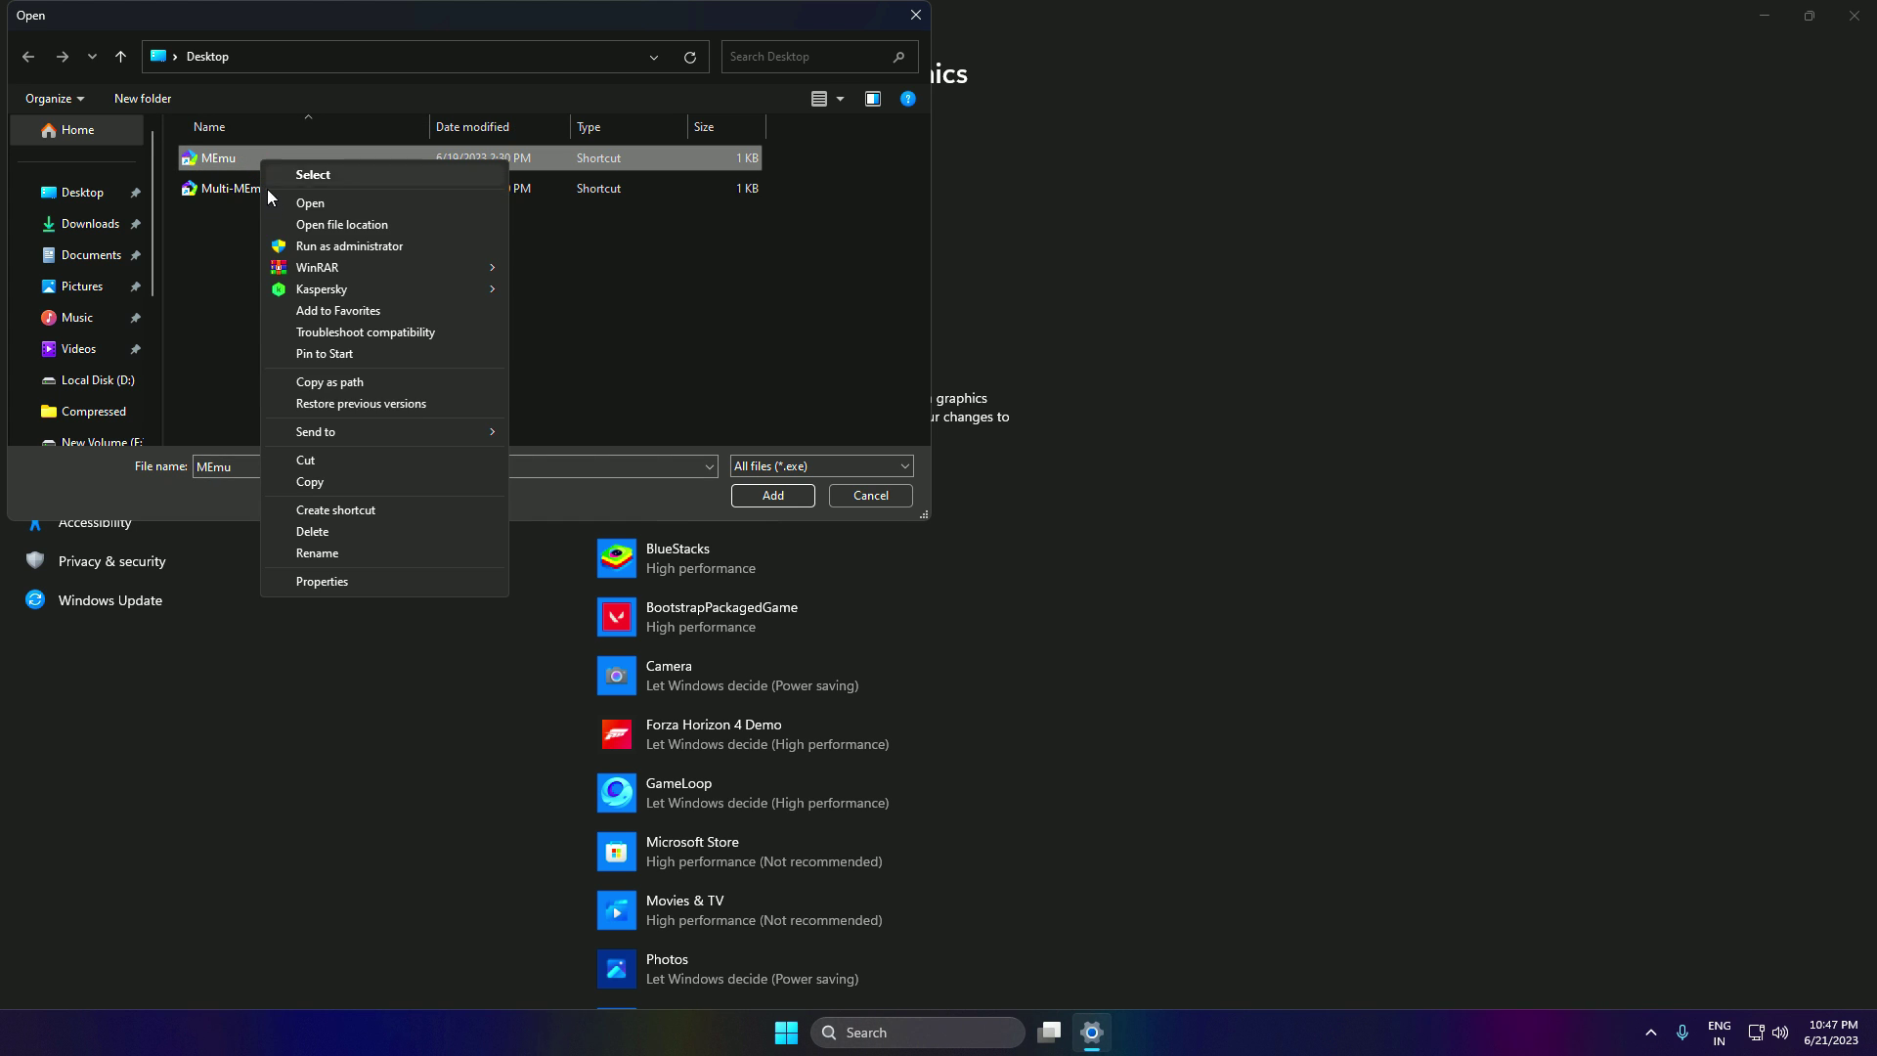
{"action": "left_click", "coordinate": [344, 224]}
{"action": "scroll", "coordinate": [356, 220], "scroll_direction": "down", "scroll_amount": 1}
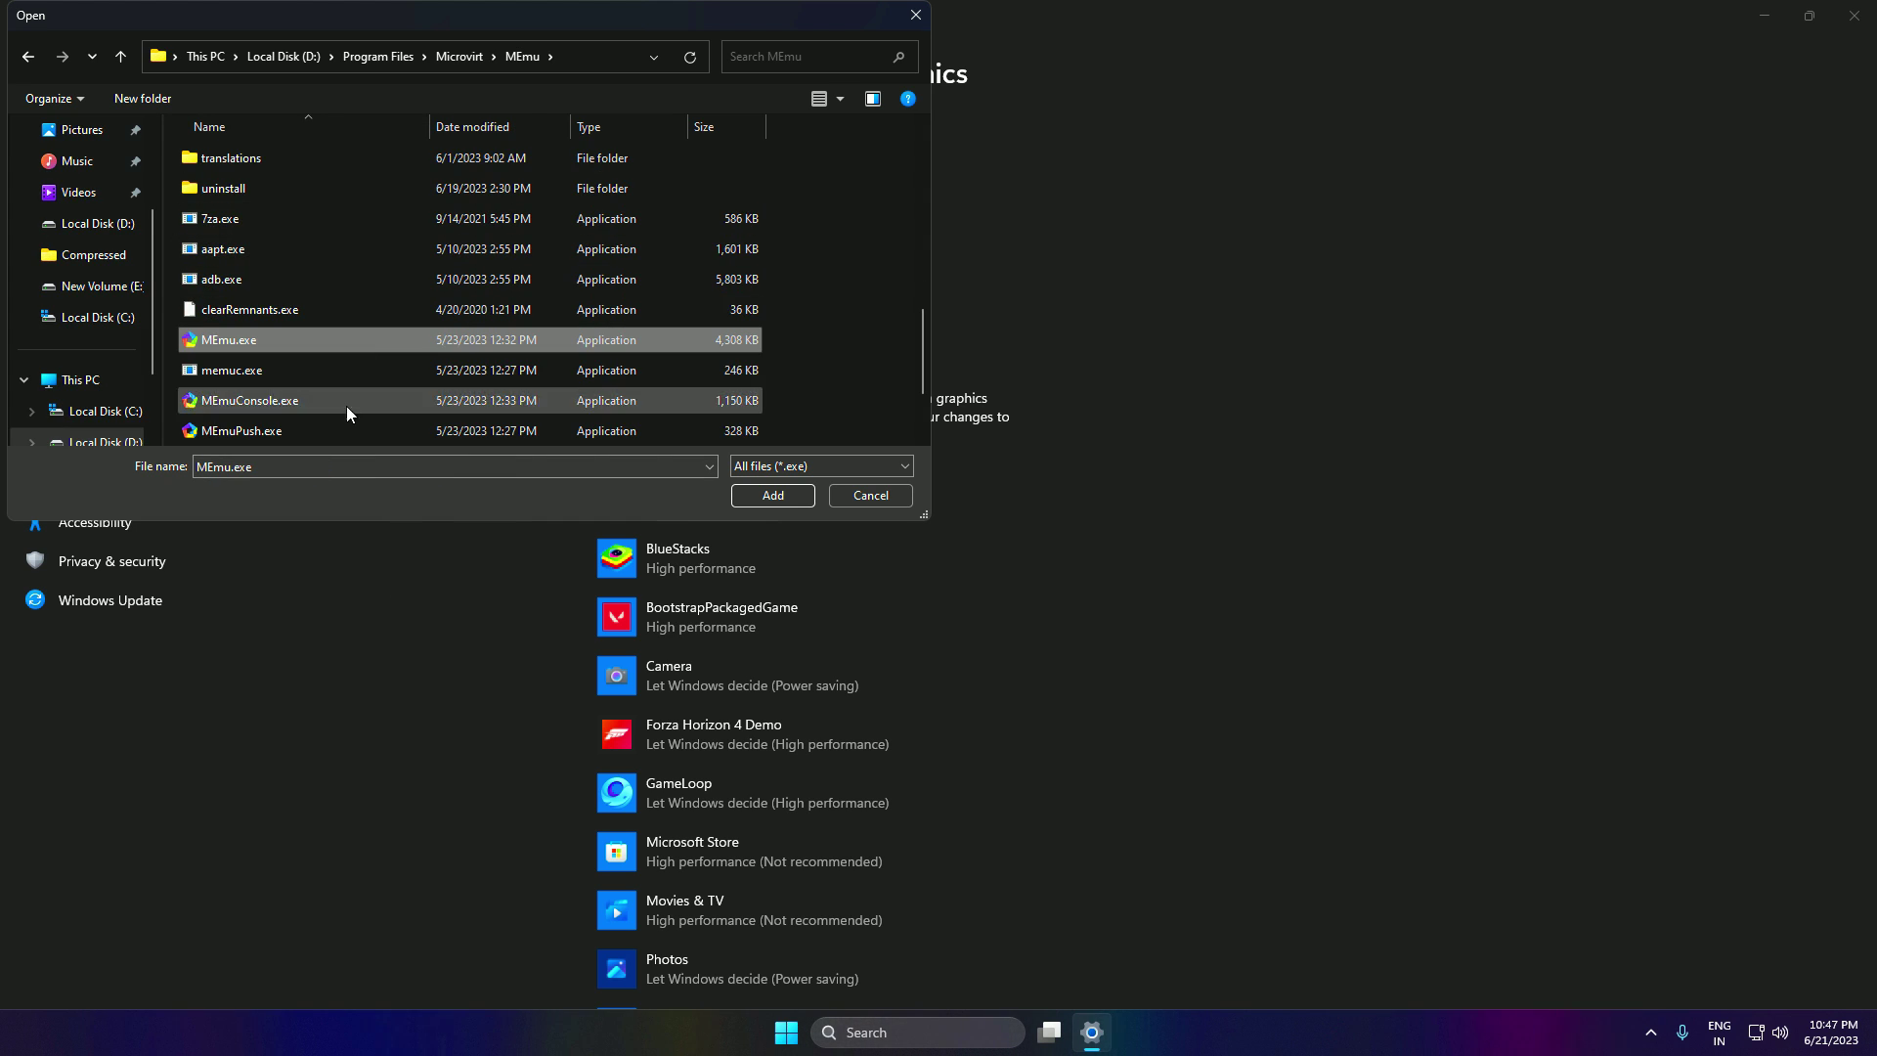
{"action": "double_click", "coordinate": [250, 342]}
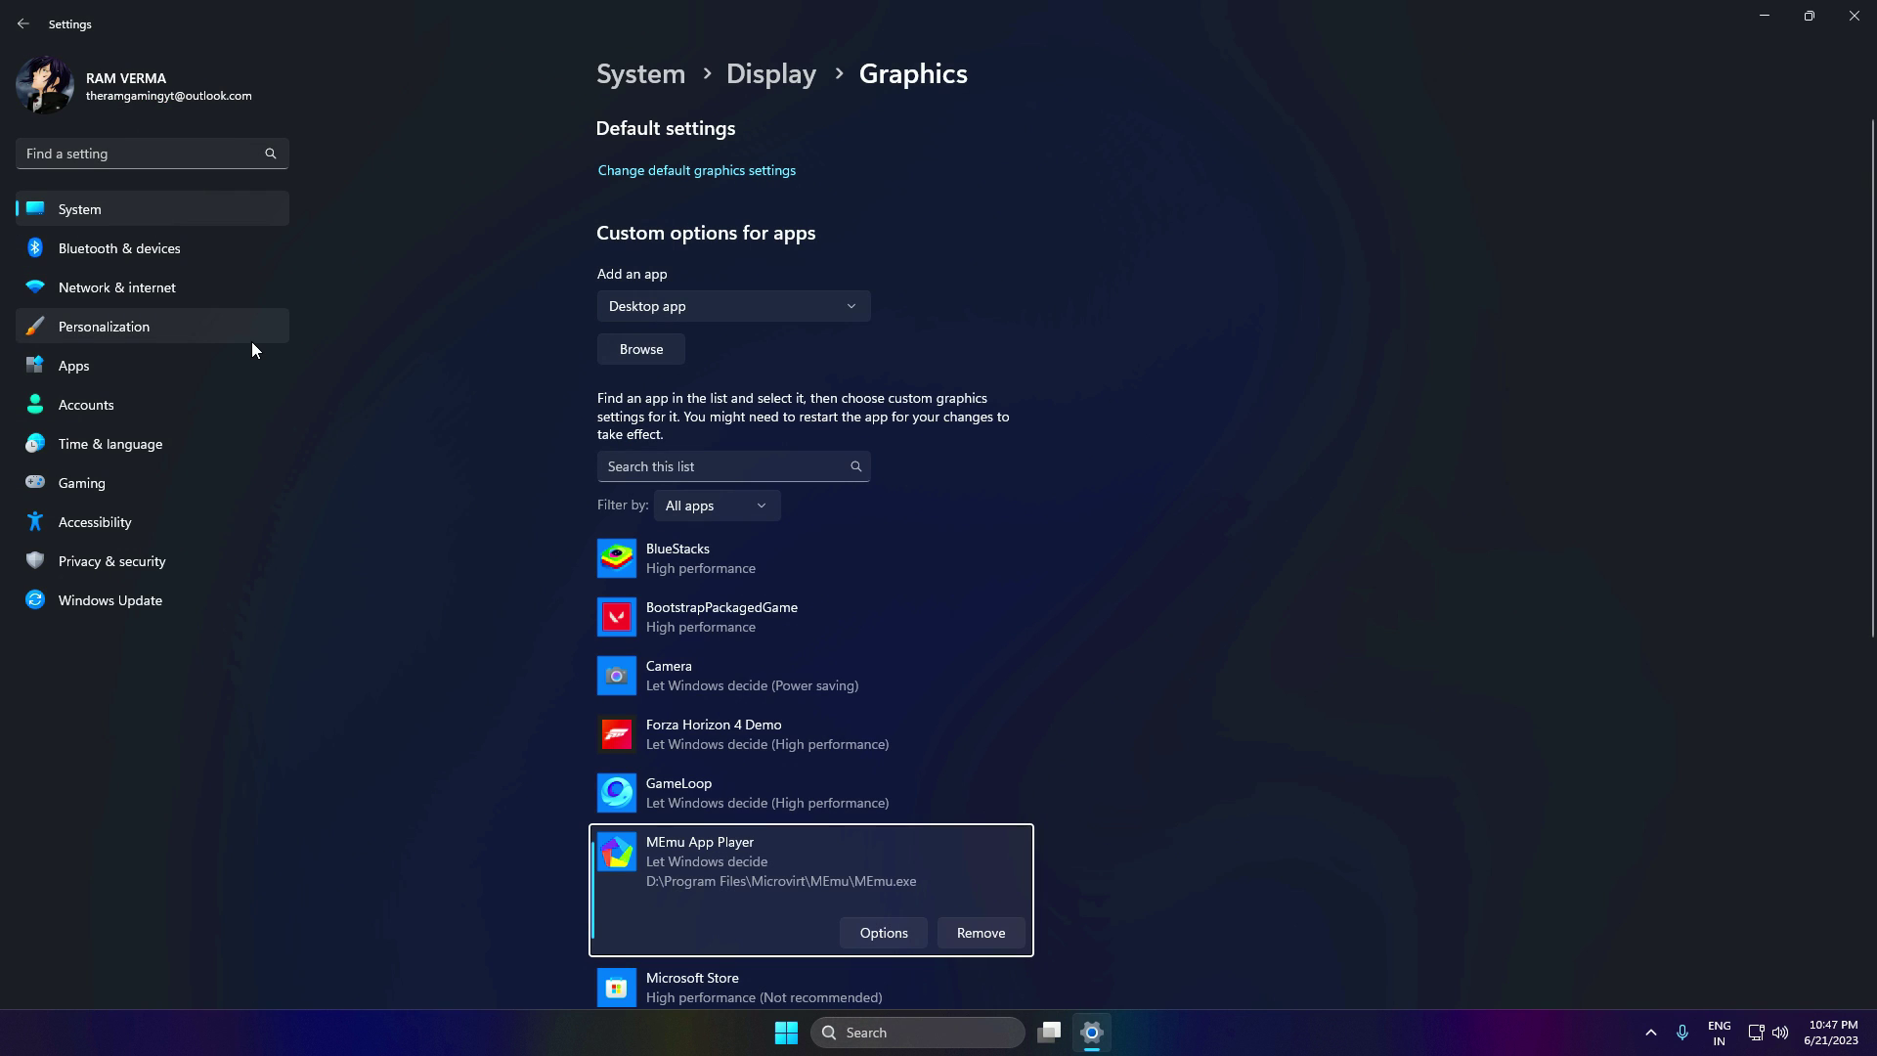
Step: Set the graphics preference of MEmu App Player to High performance, save it and close the Windows settings
{"action": "left_click", "coordinate": [883, 934]}
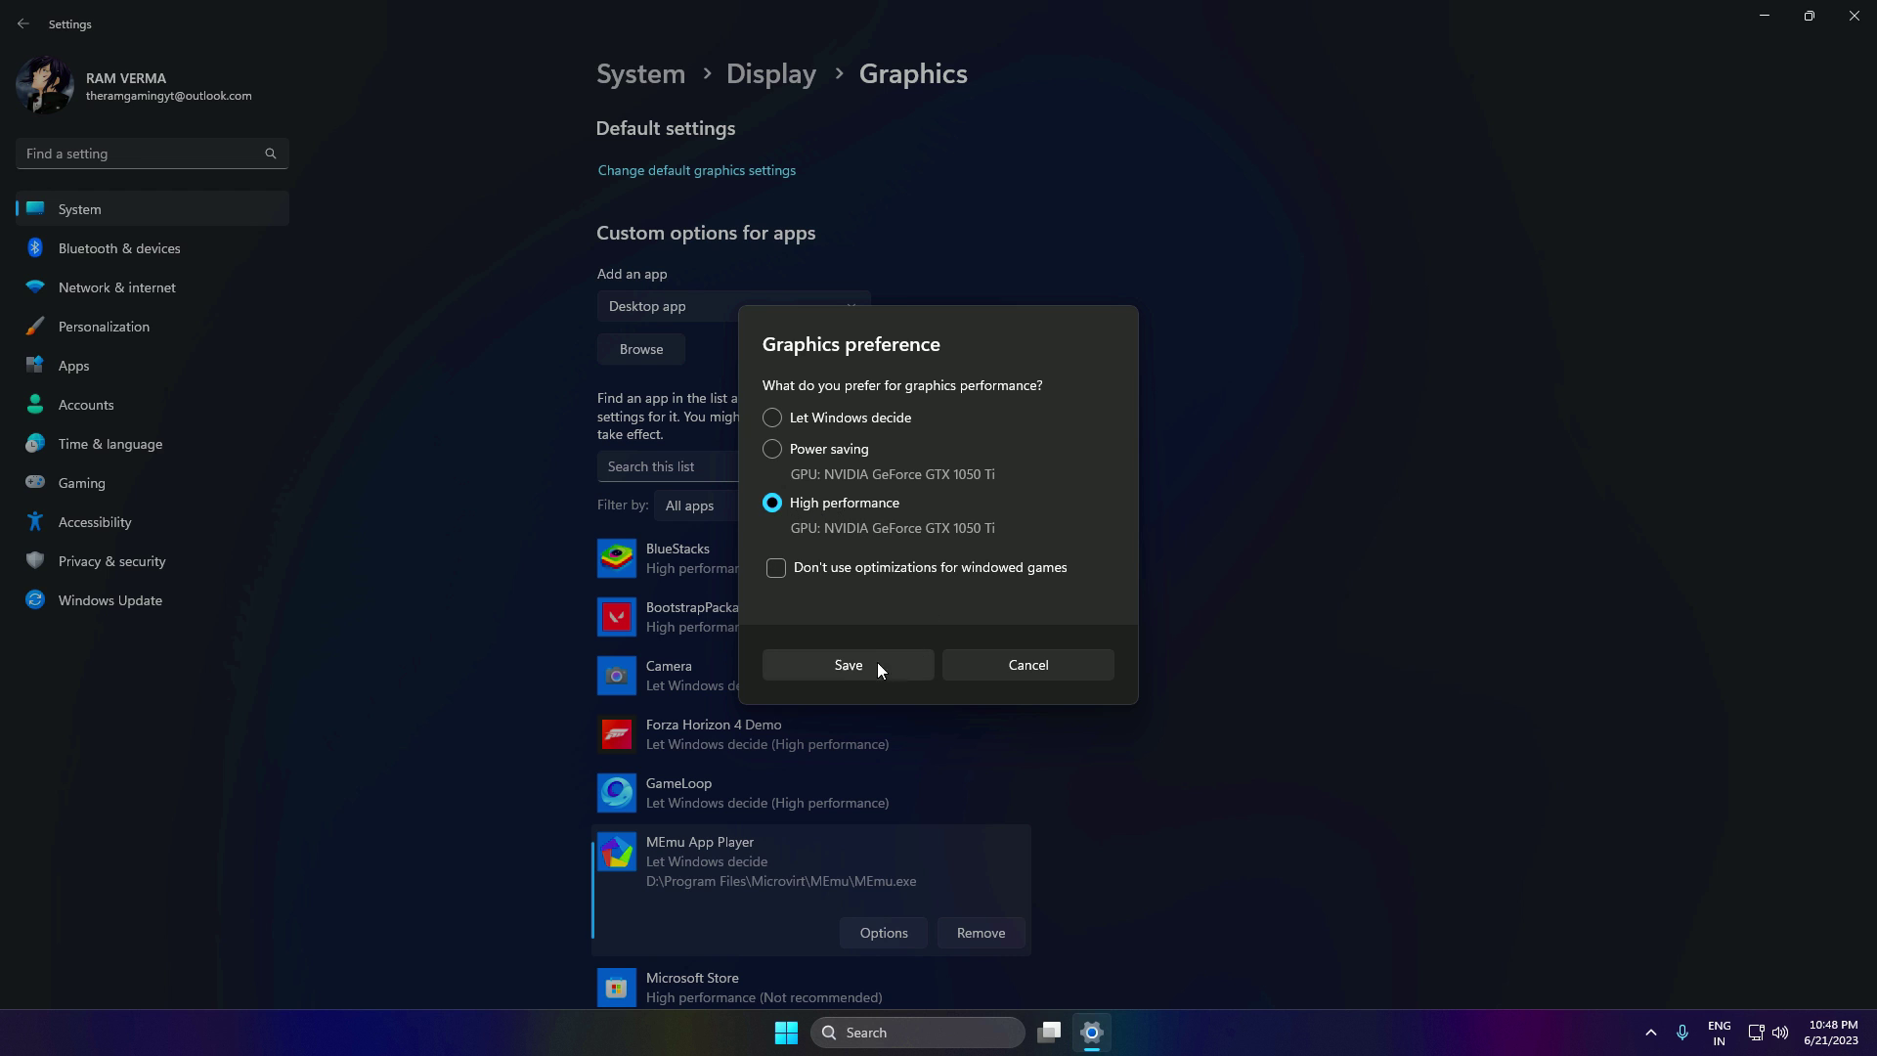
{"action": "left_click", "coordinate": [847, 665]}
{"action": "scroll", "coordinate": [1243, 783], "scroll_direction": "down", "scroll_amount": 2}
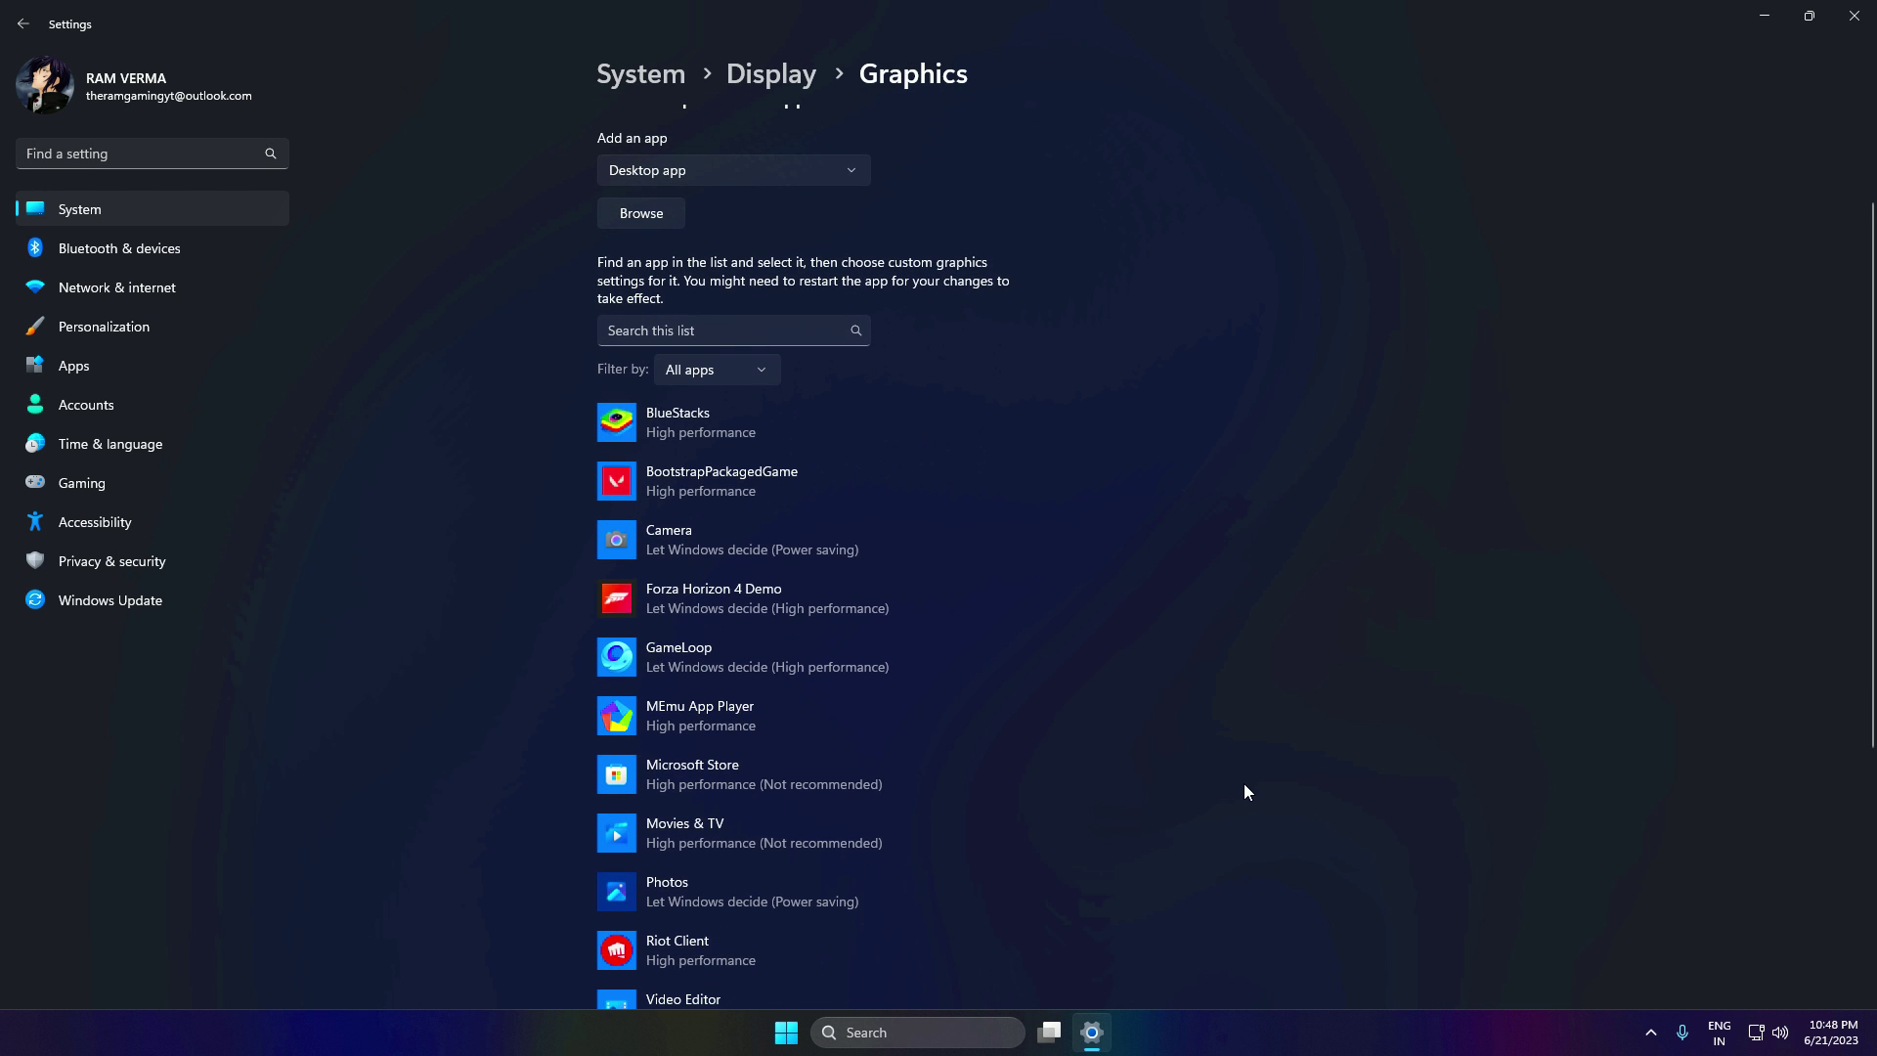
{"action": "left_click", "coordinate": [1865, 14]}
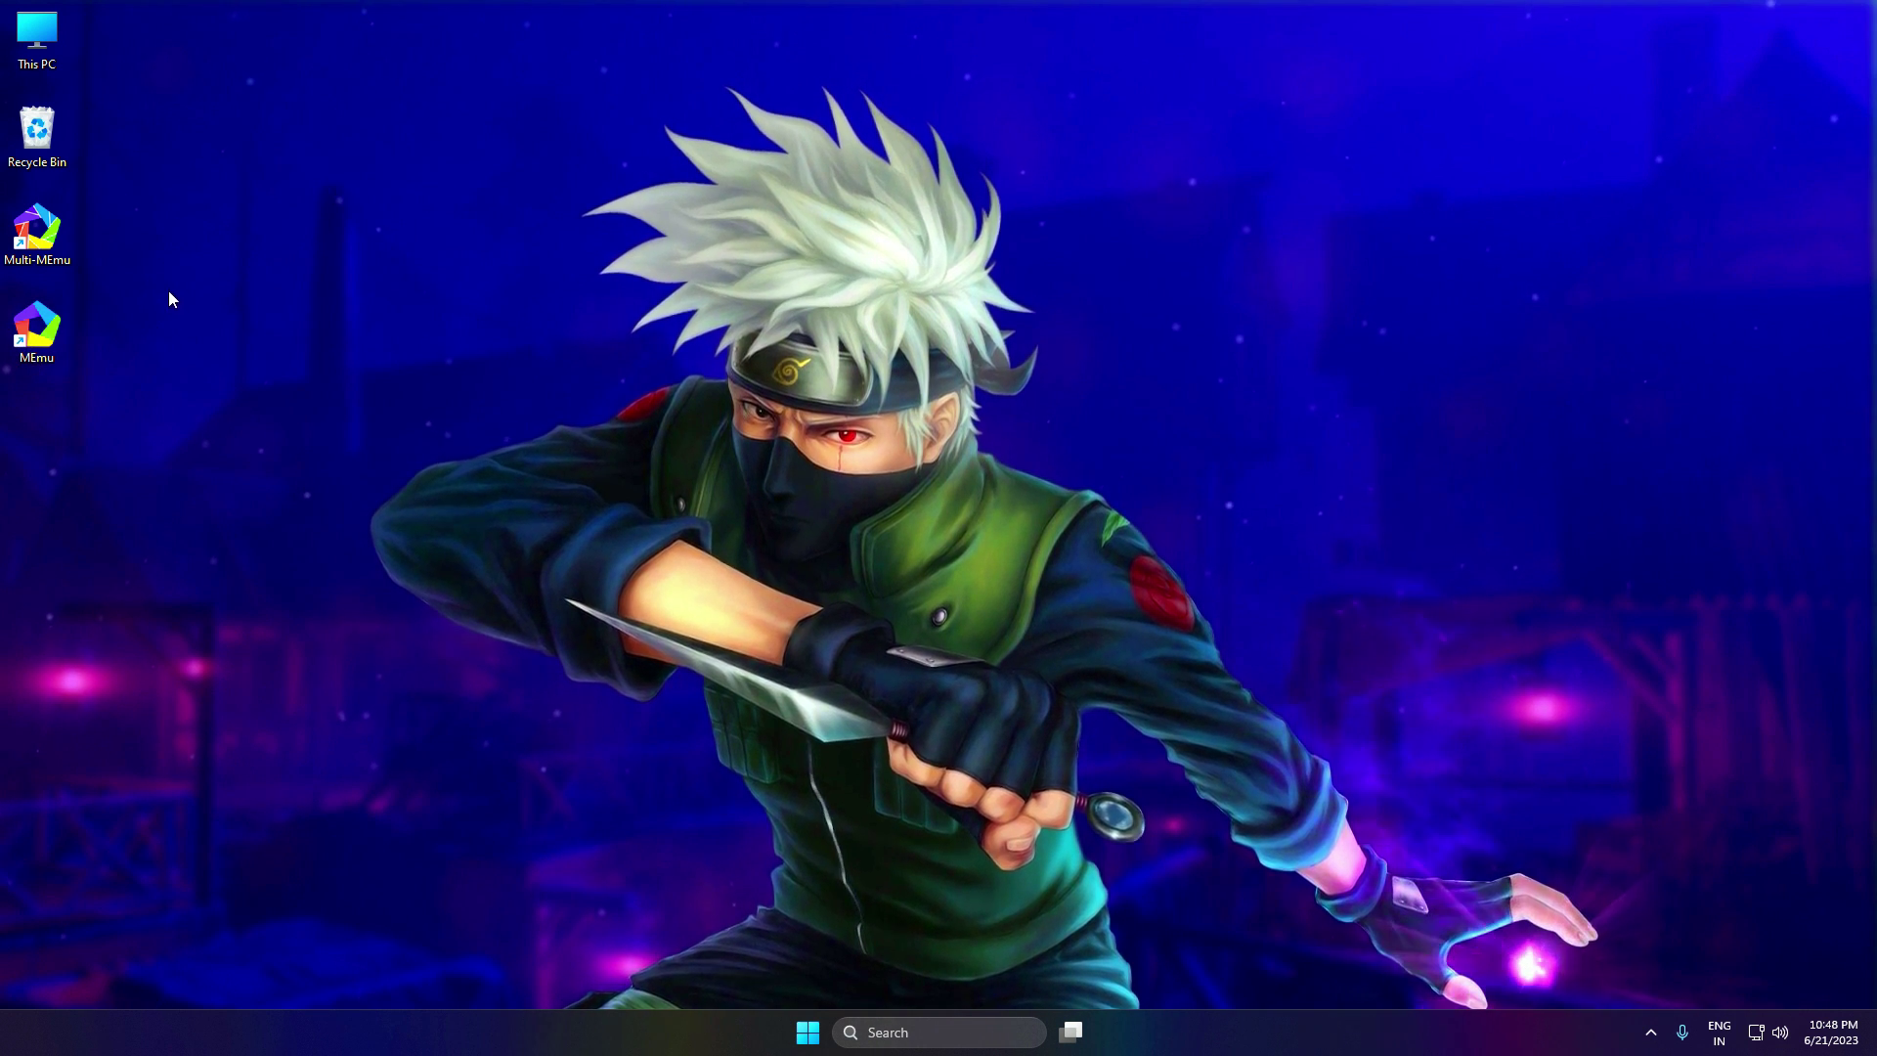
Step: Set the MEmu desktop shortcut to run as an administrator in its compatibility properties
{"action": "left_click_drag", "start_coordinate": [168, 298], "coordinate": [37, 343]}
{"action": "right_click", "coordinate": [37, 342]}
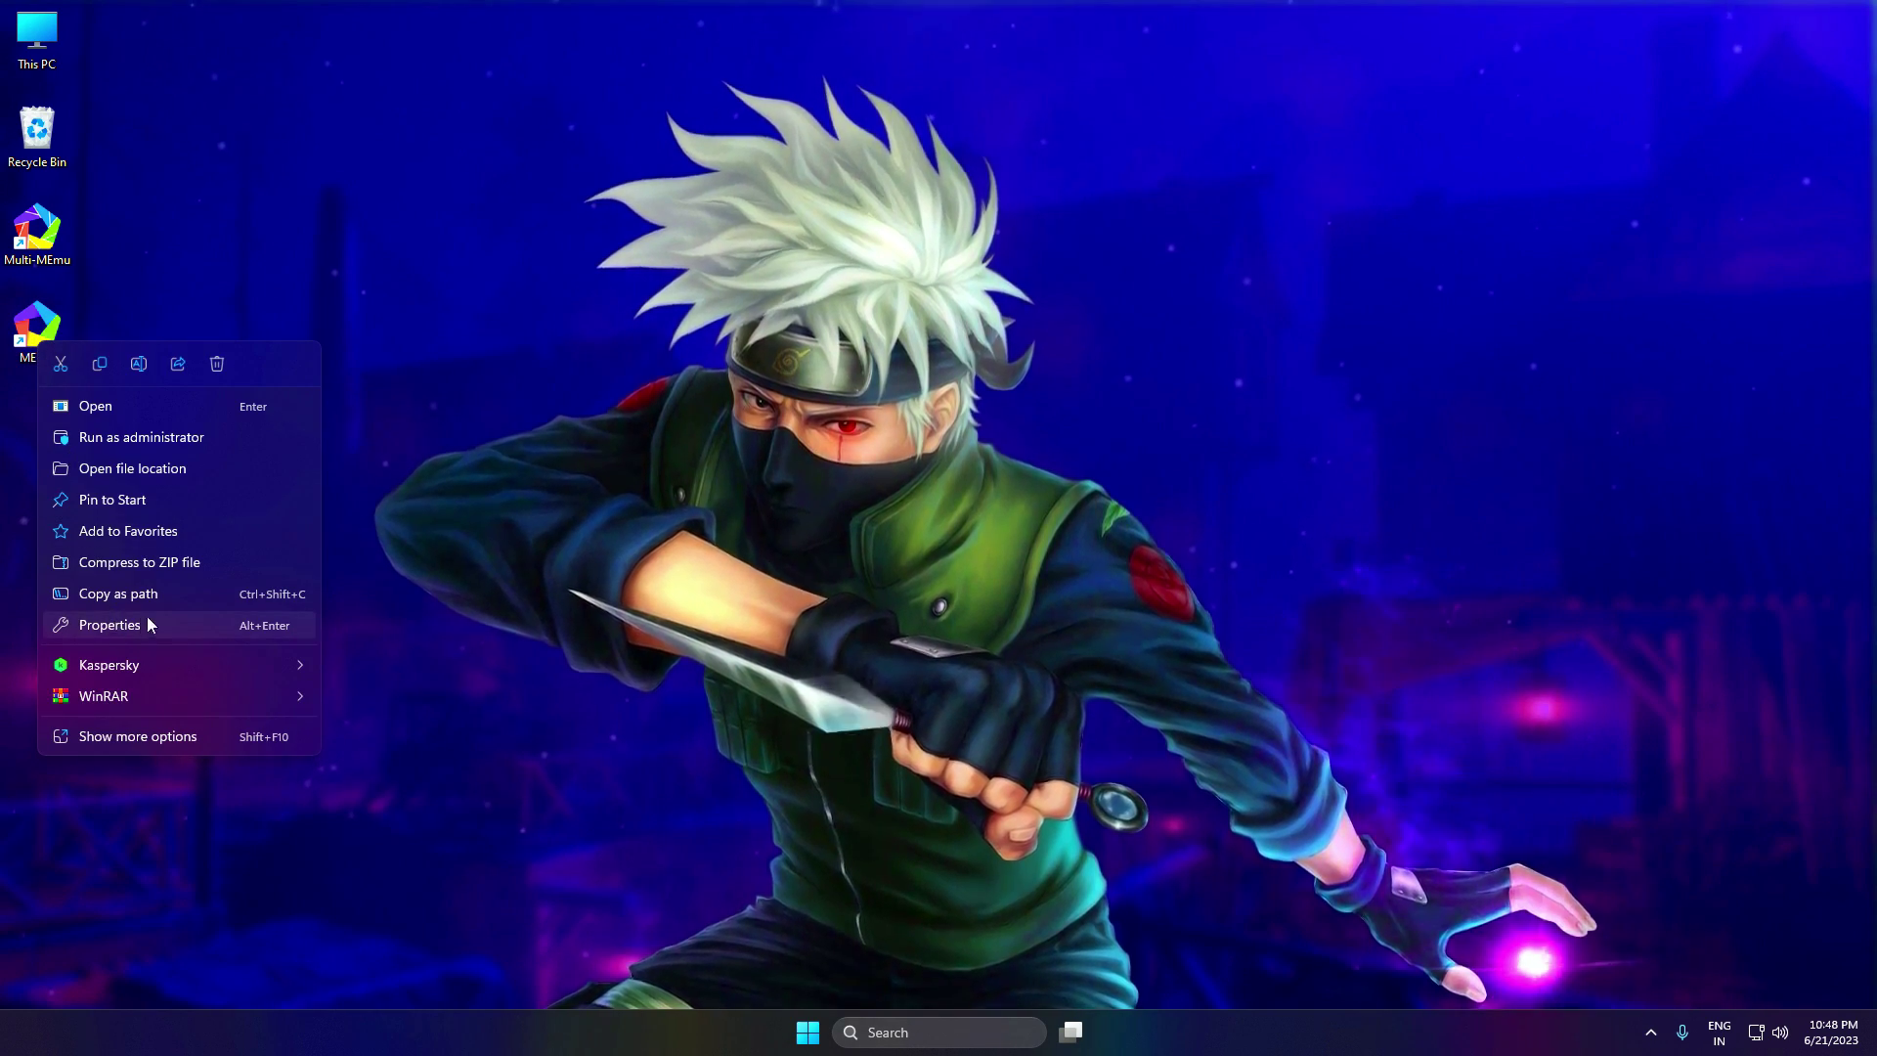
{"action": "left_click", "coordinate": [147, 624]}
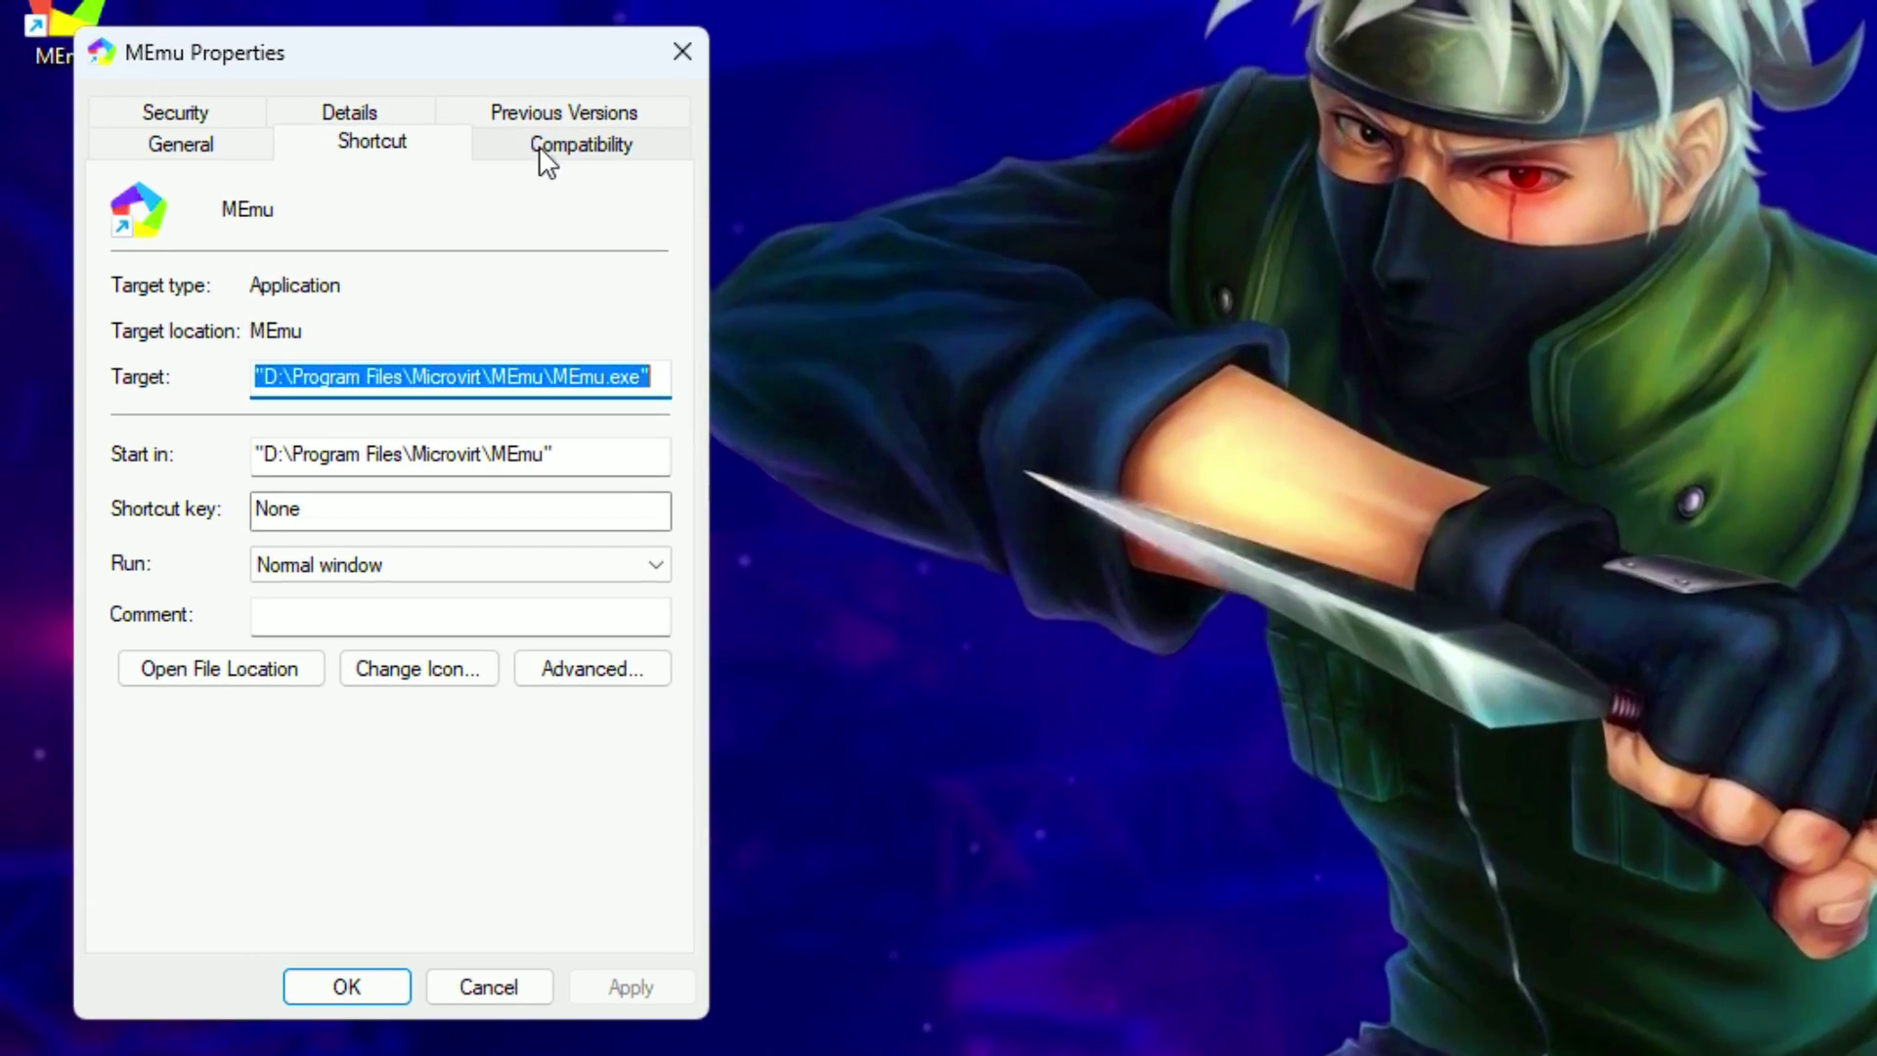
{"action": "left_click", "coordinate": [557, 156]}
{"action": "left_click", "coordinate": [338, 705]}
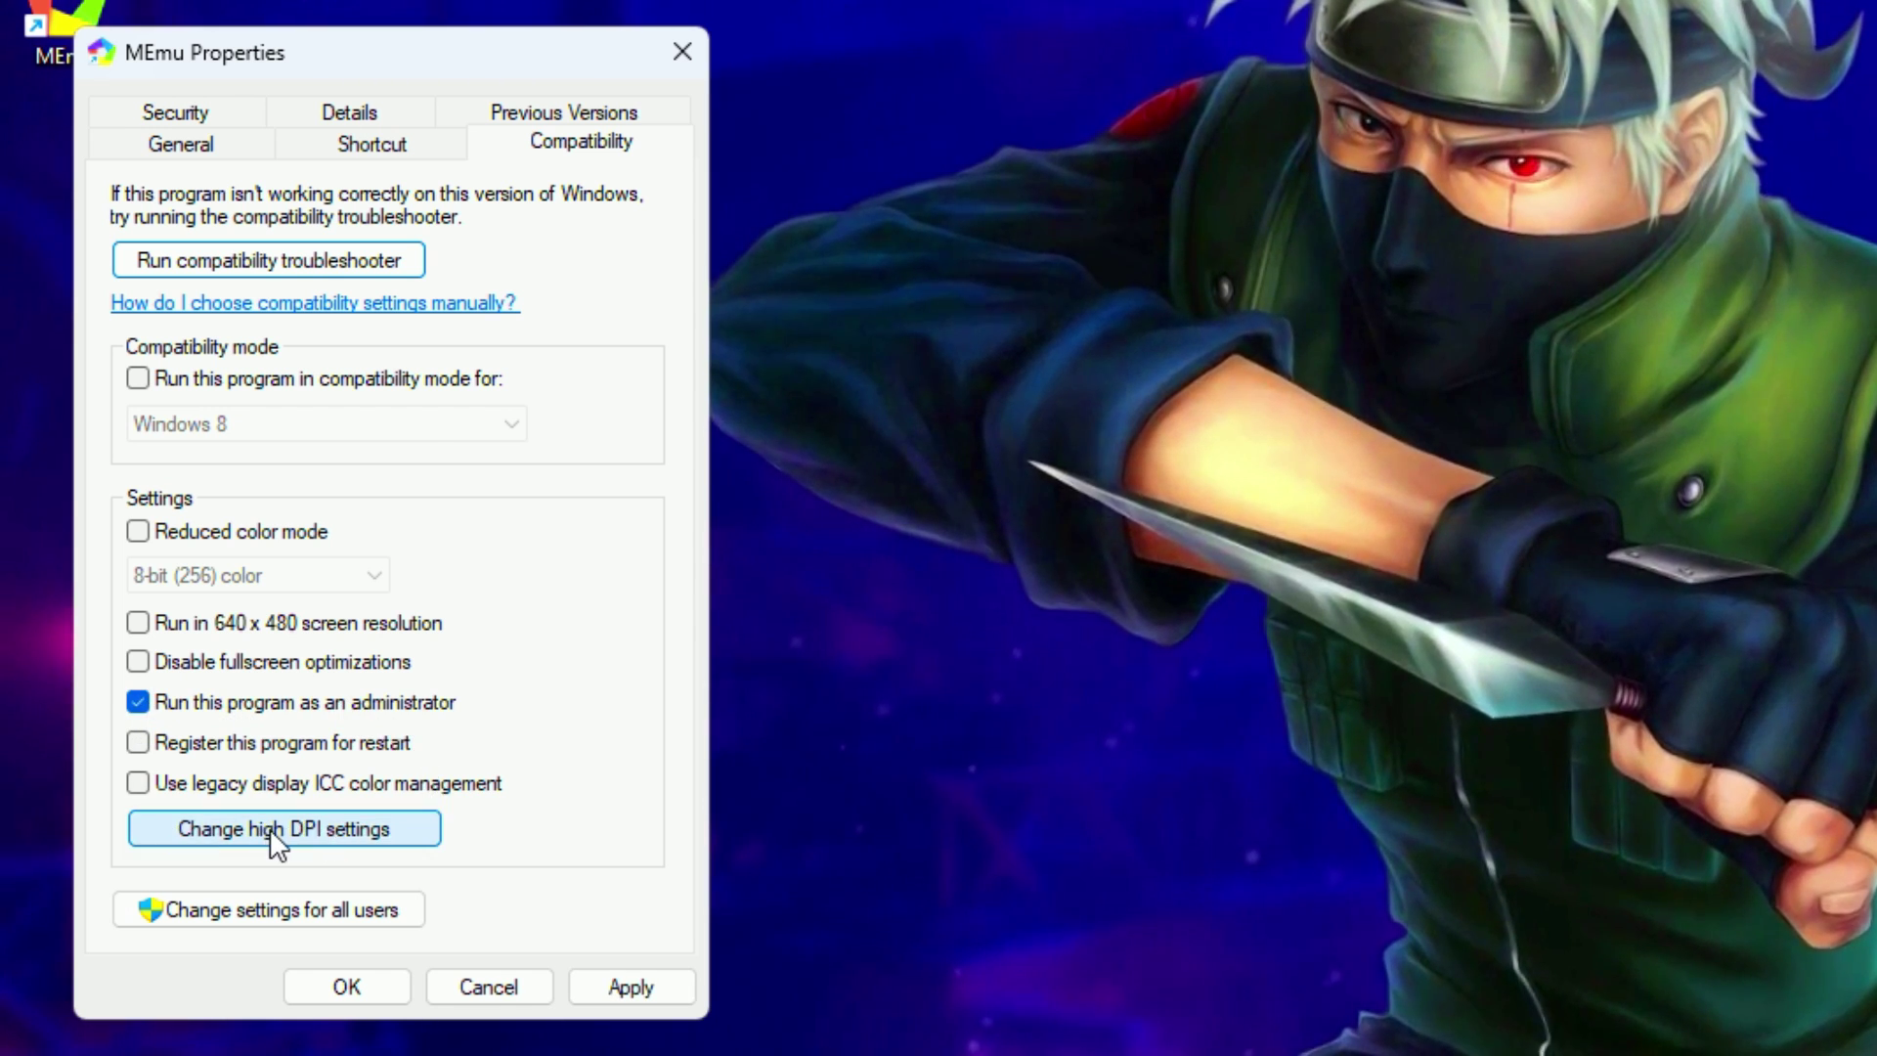
Step: Override the high DPI scaling behavior for MEmu.exe with scaling performed by Application, then apply and close the shortcut's properties
{"action": "left_click", "coordinate": [277, 838]}
{"action": "left_click", "coordinate": [241, 731]}
{"action": "left_click", "coordinate": [344, 778]}
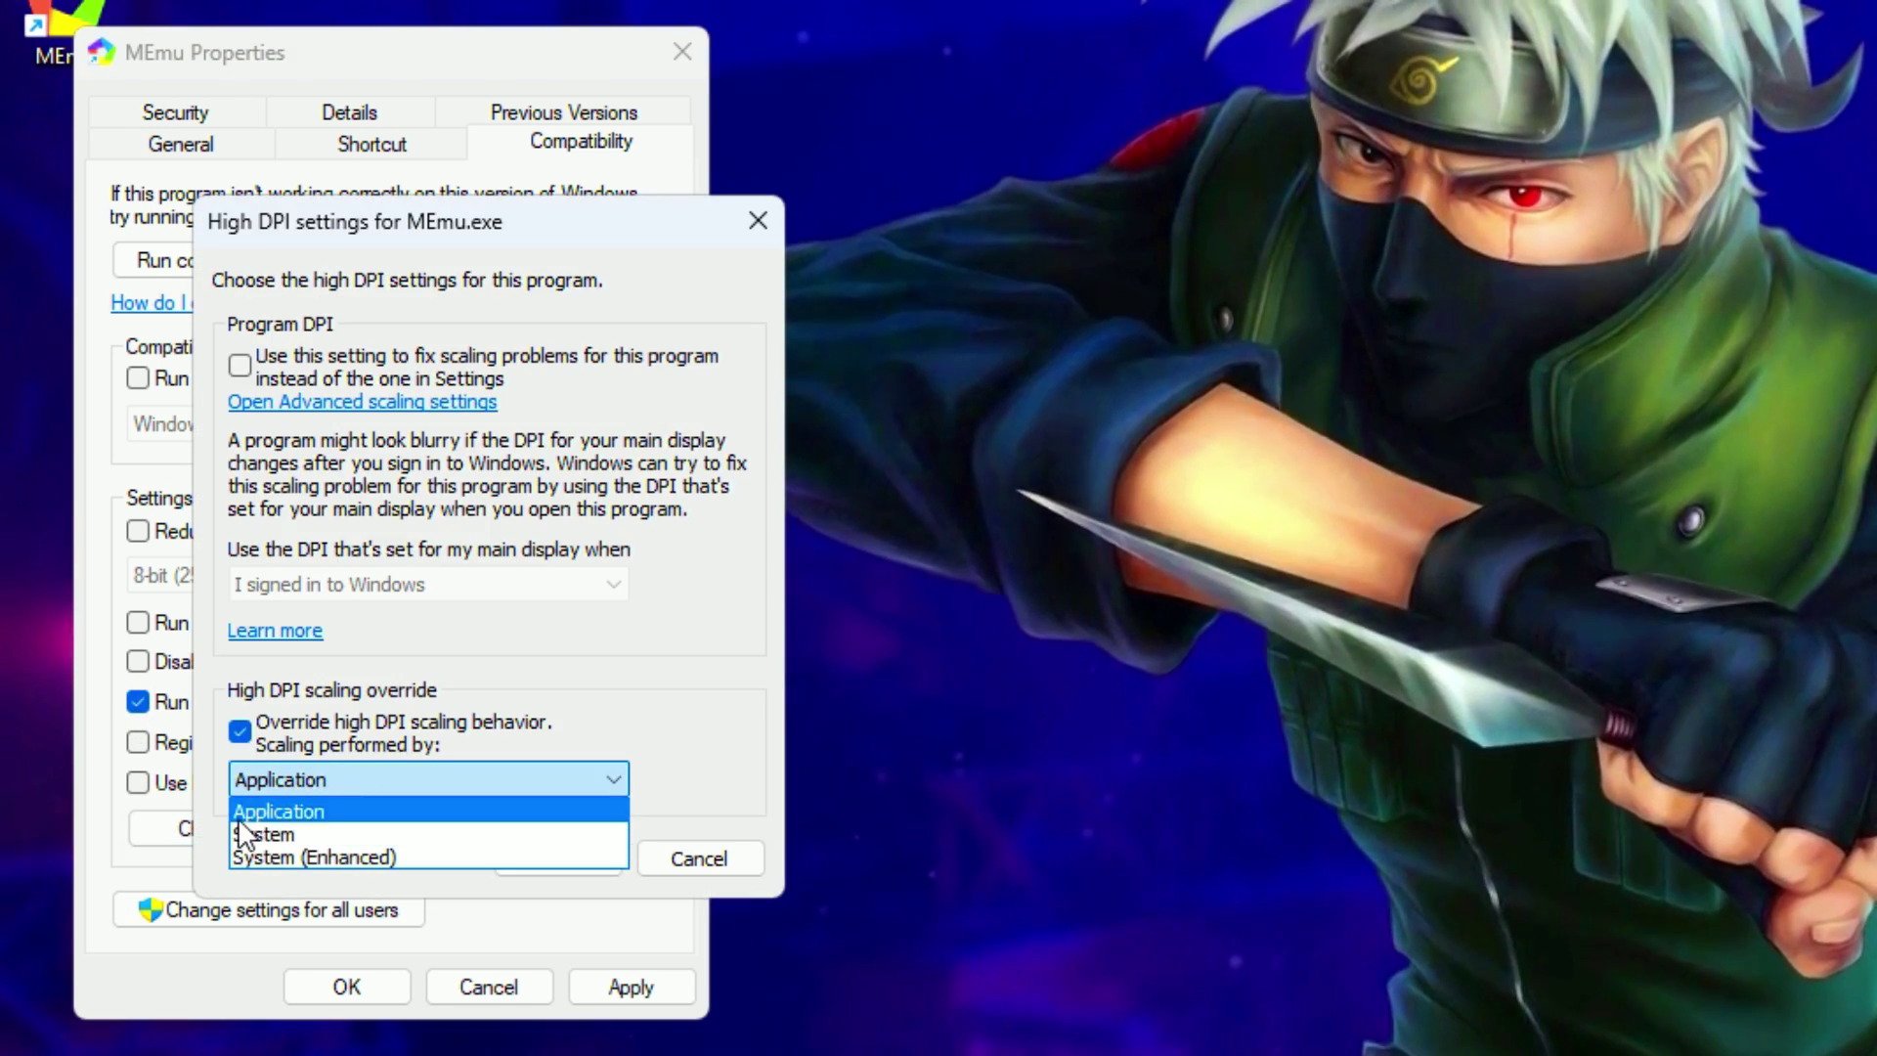
{"action": "left_click", "coordinate": [256, 811]}
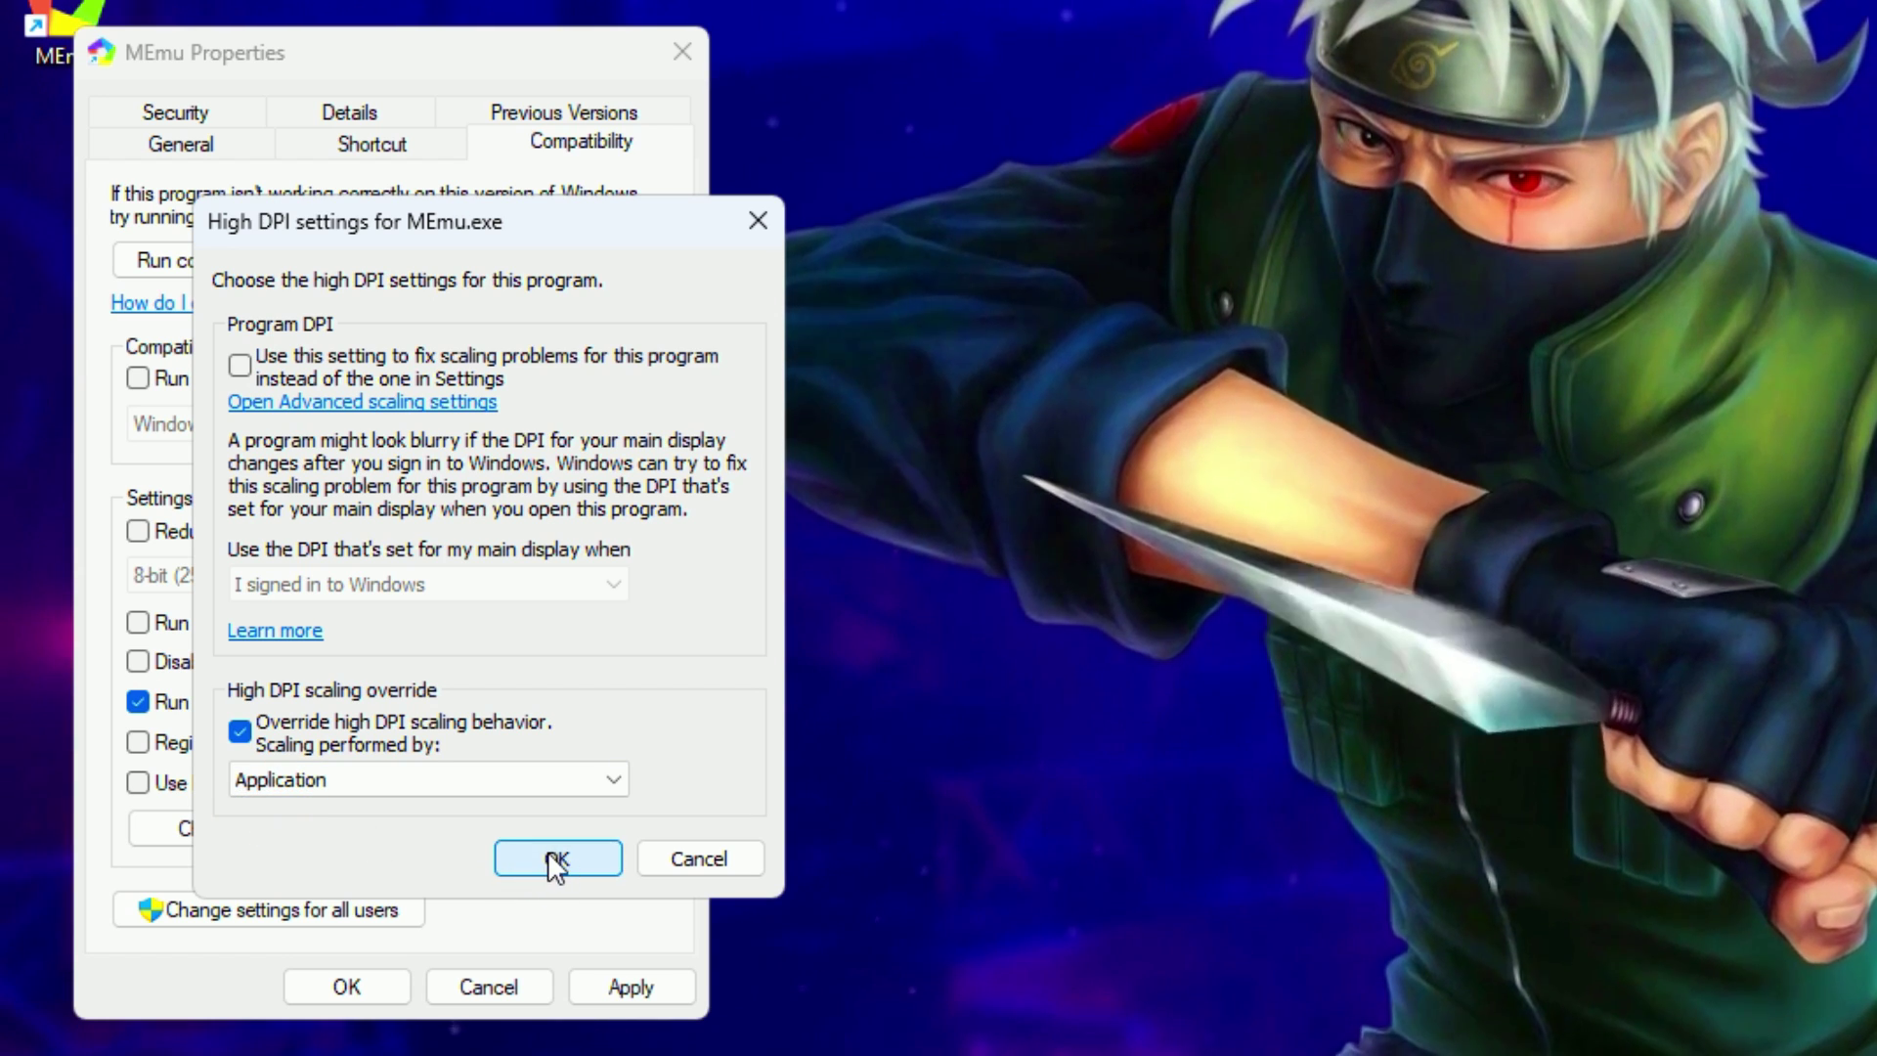
{"action": "left_click", "coordinate": [553, 857]}
{"action": "left_click", "coordinate": [630, 987]}
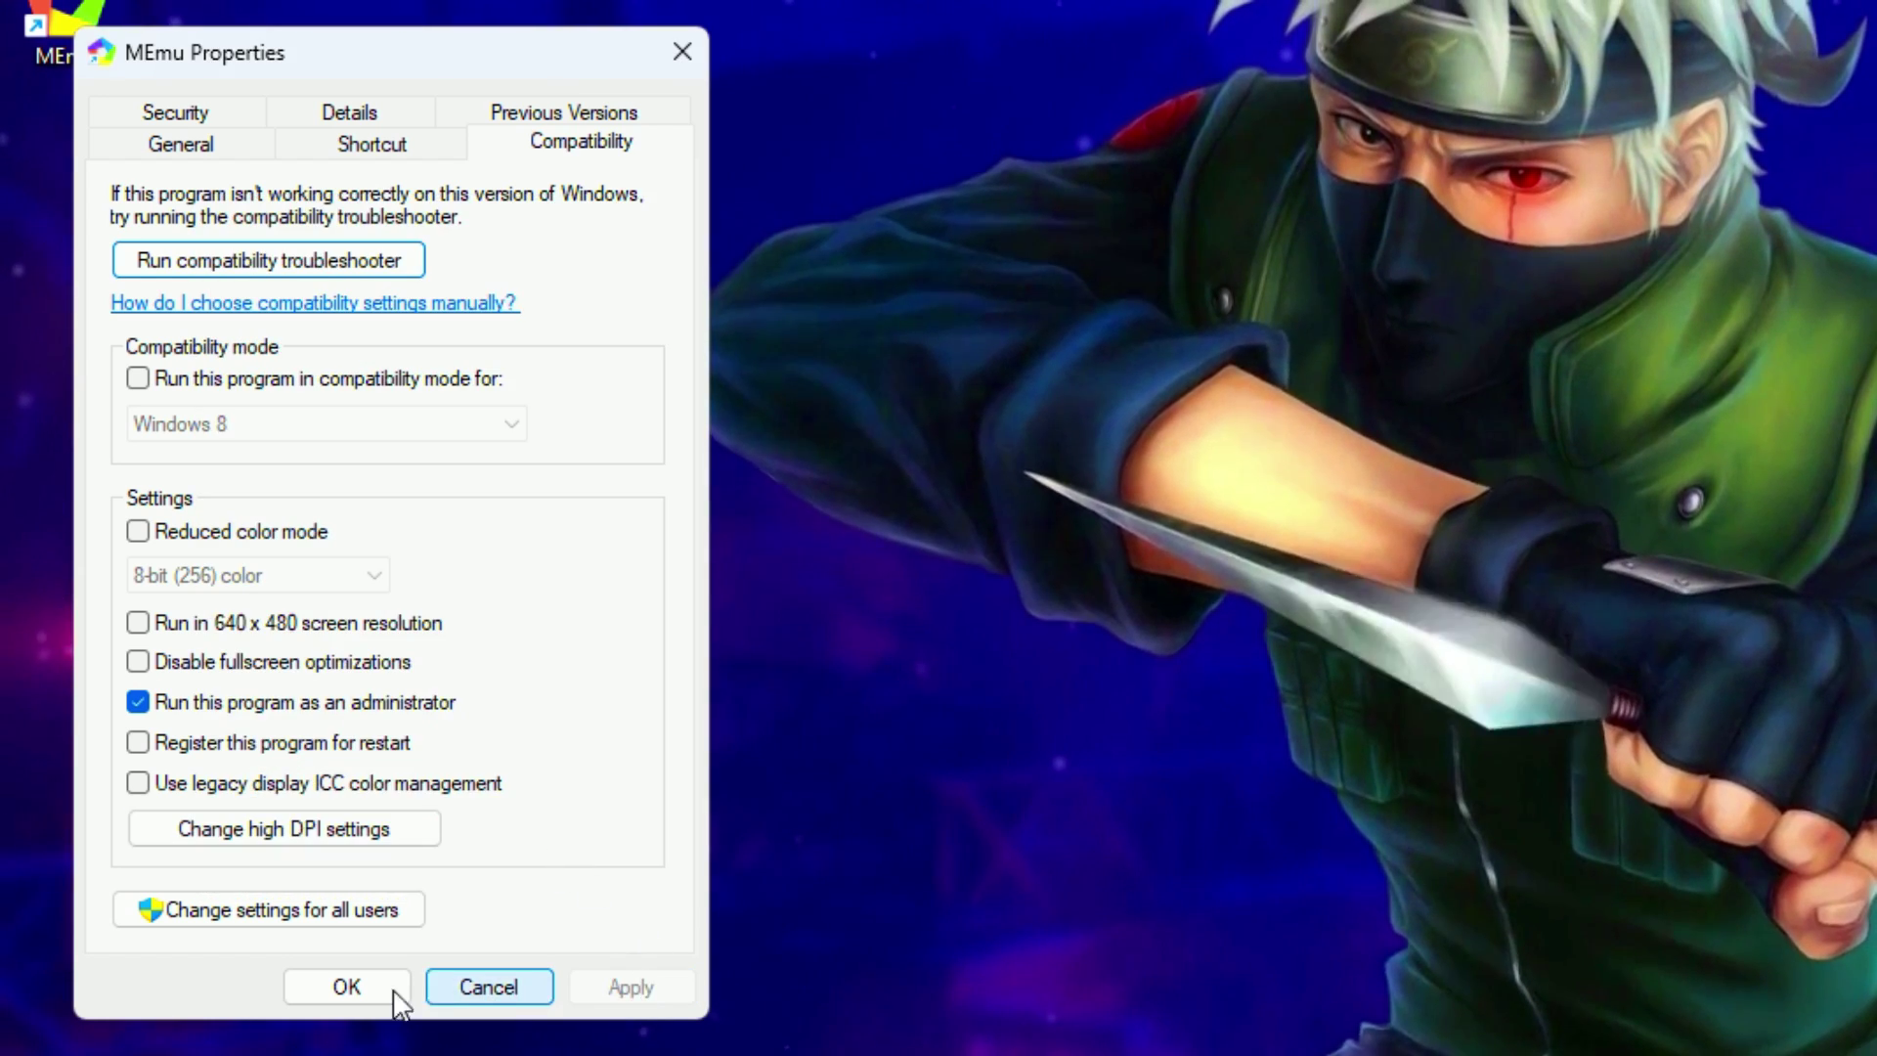
{"action": "left_click", "coordinate": [314, 995]}
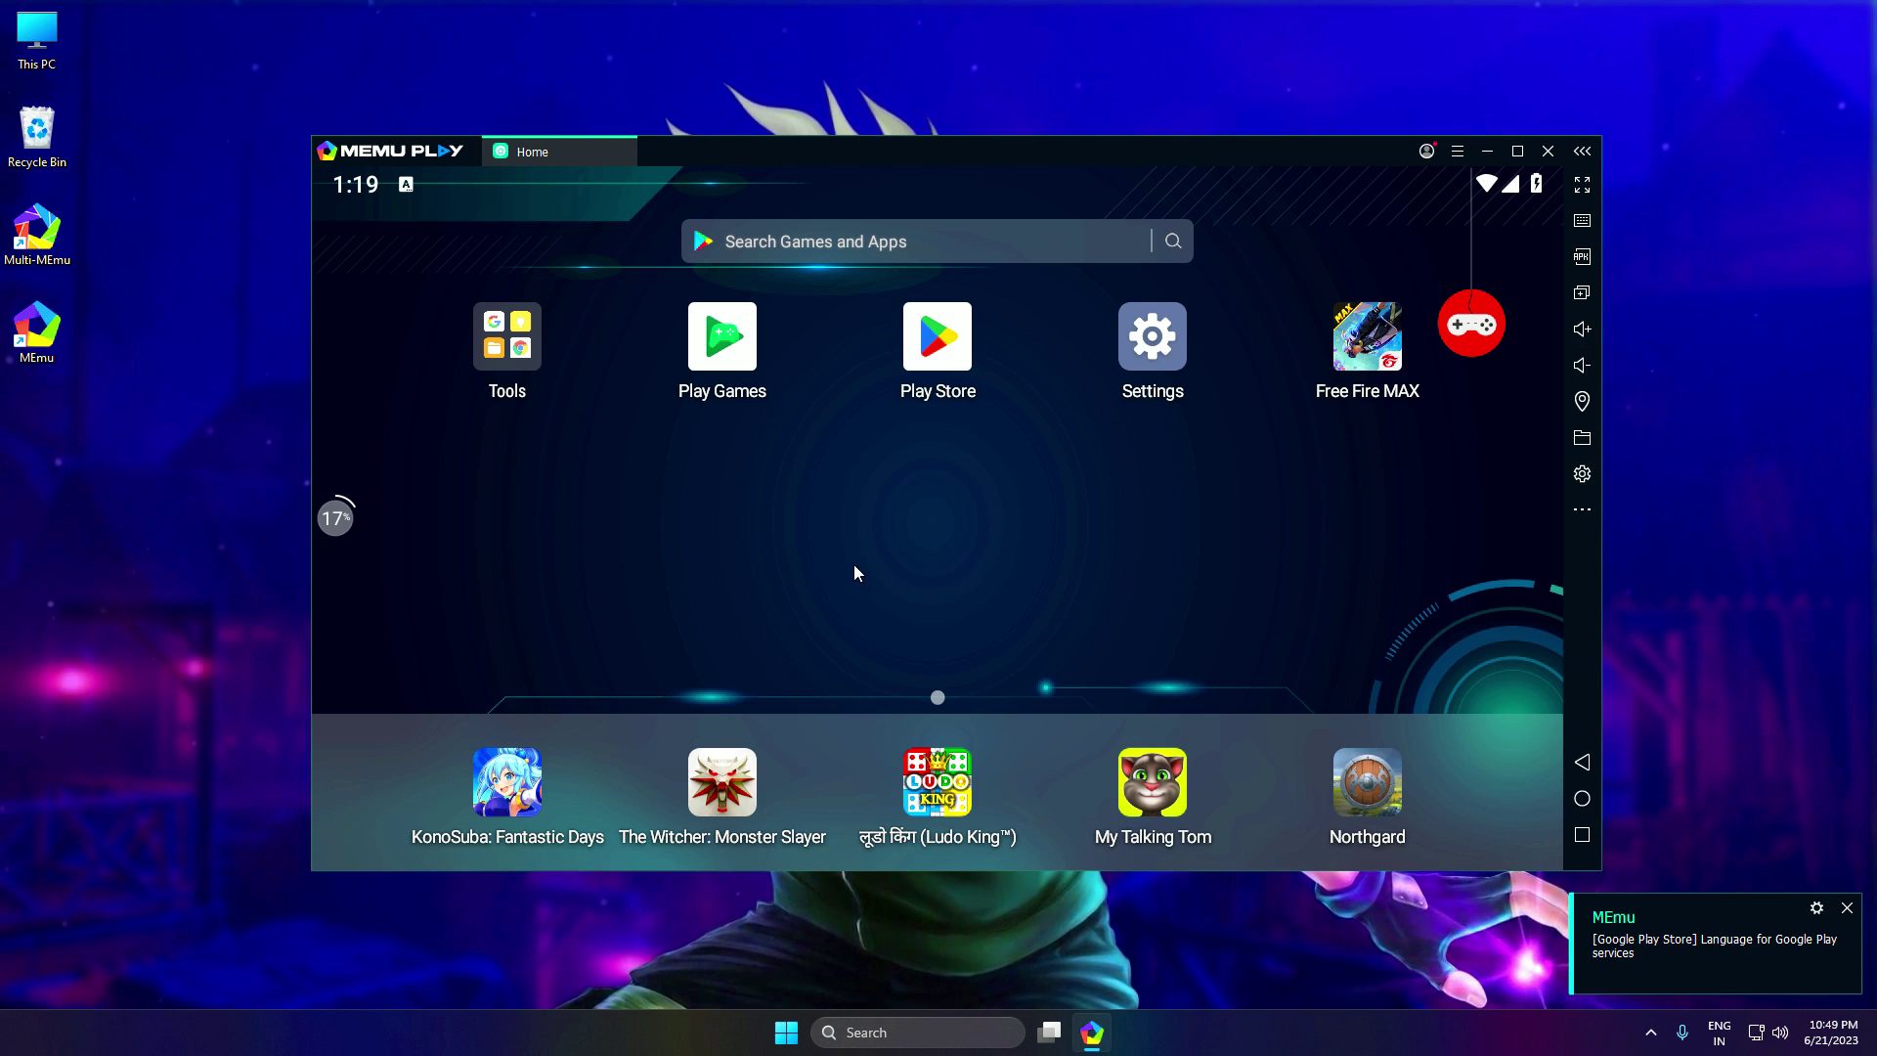
Step: Launch Free Fire MAX in the emulator, set its display graphics to Smooth and return to the lobby
{"action": "left_click", "coordinate": [1368, 339]}
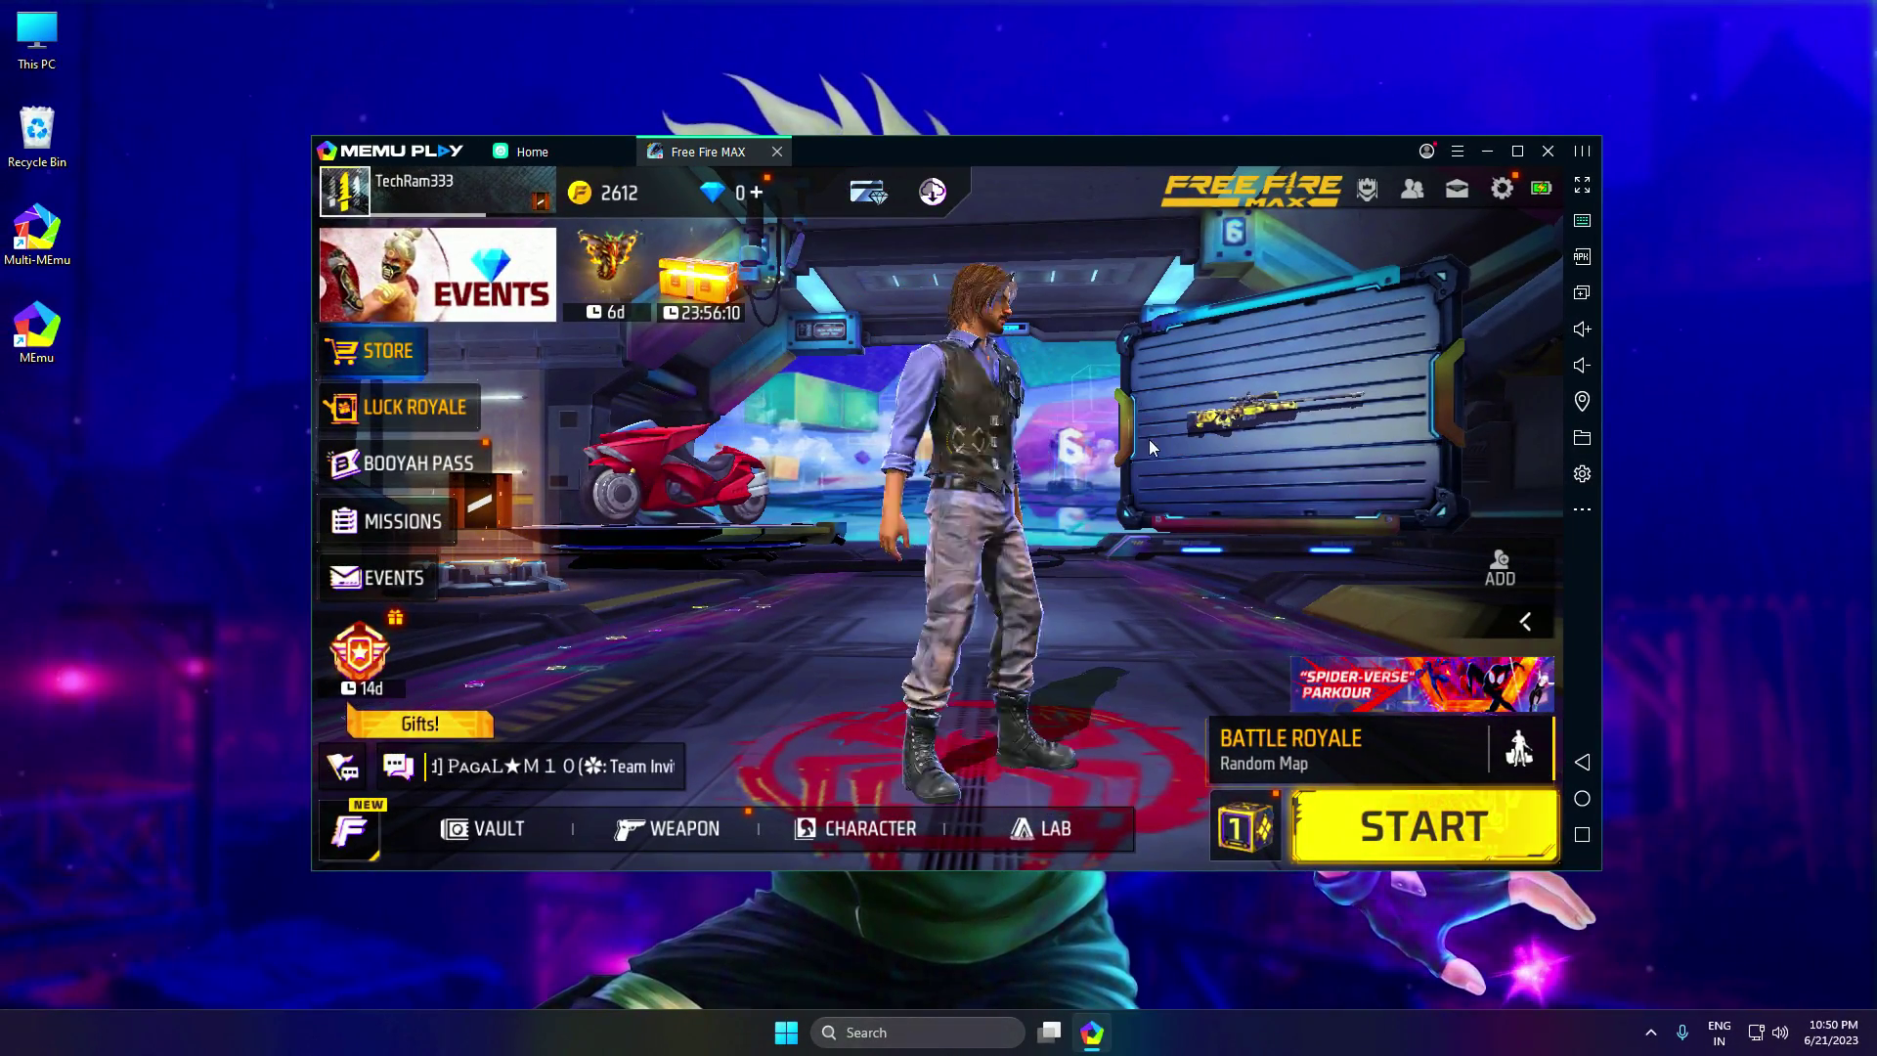
{"action": "left_click", "coordinate": [1505, 194]}
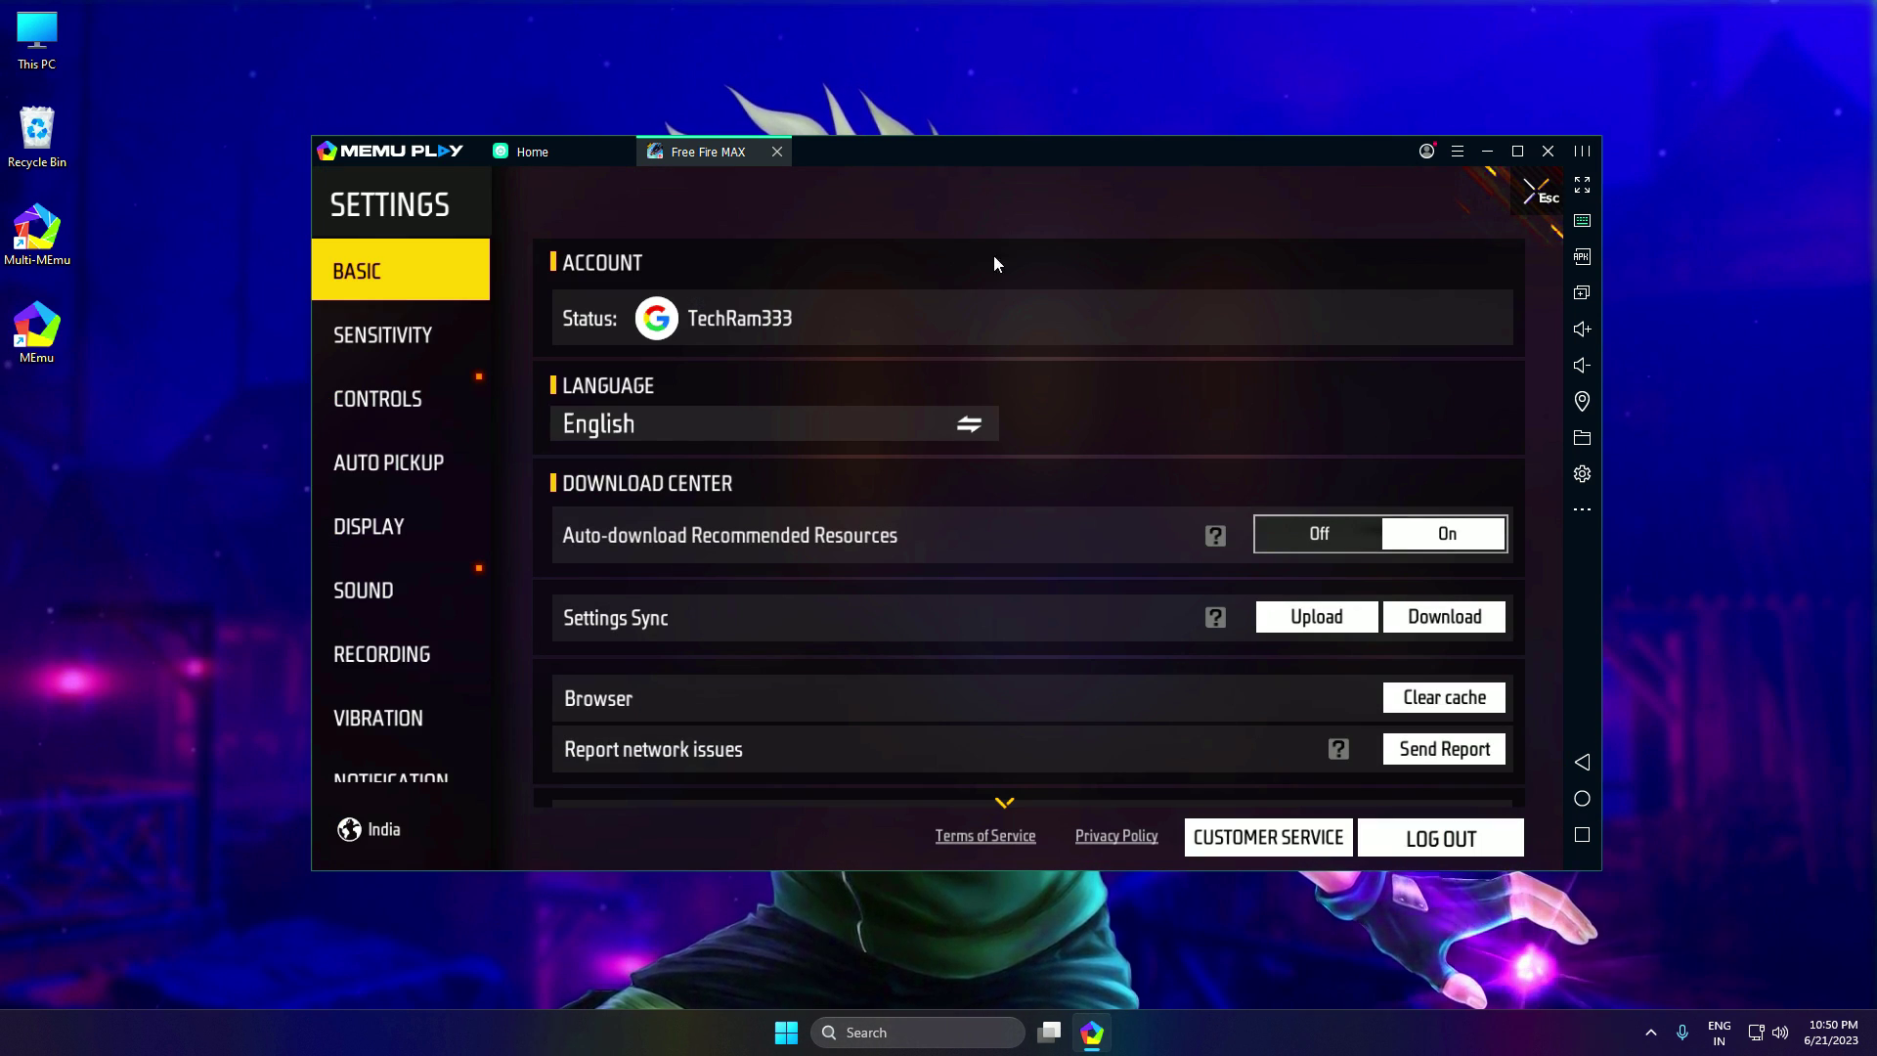
{"action": "left_click", "coordinate": [373, 527]}
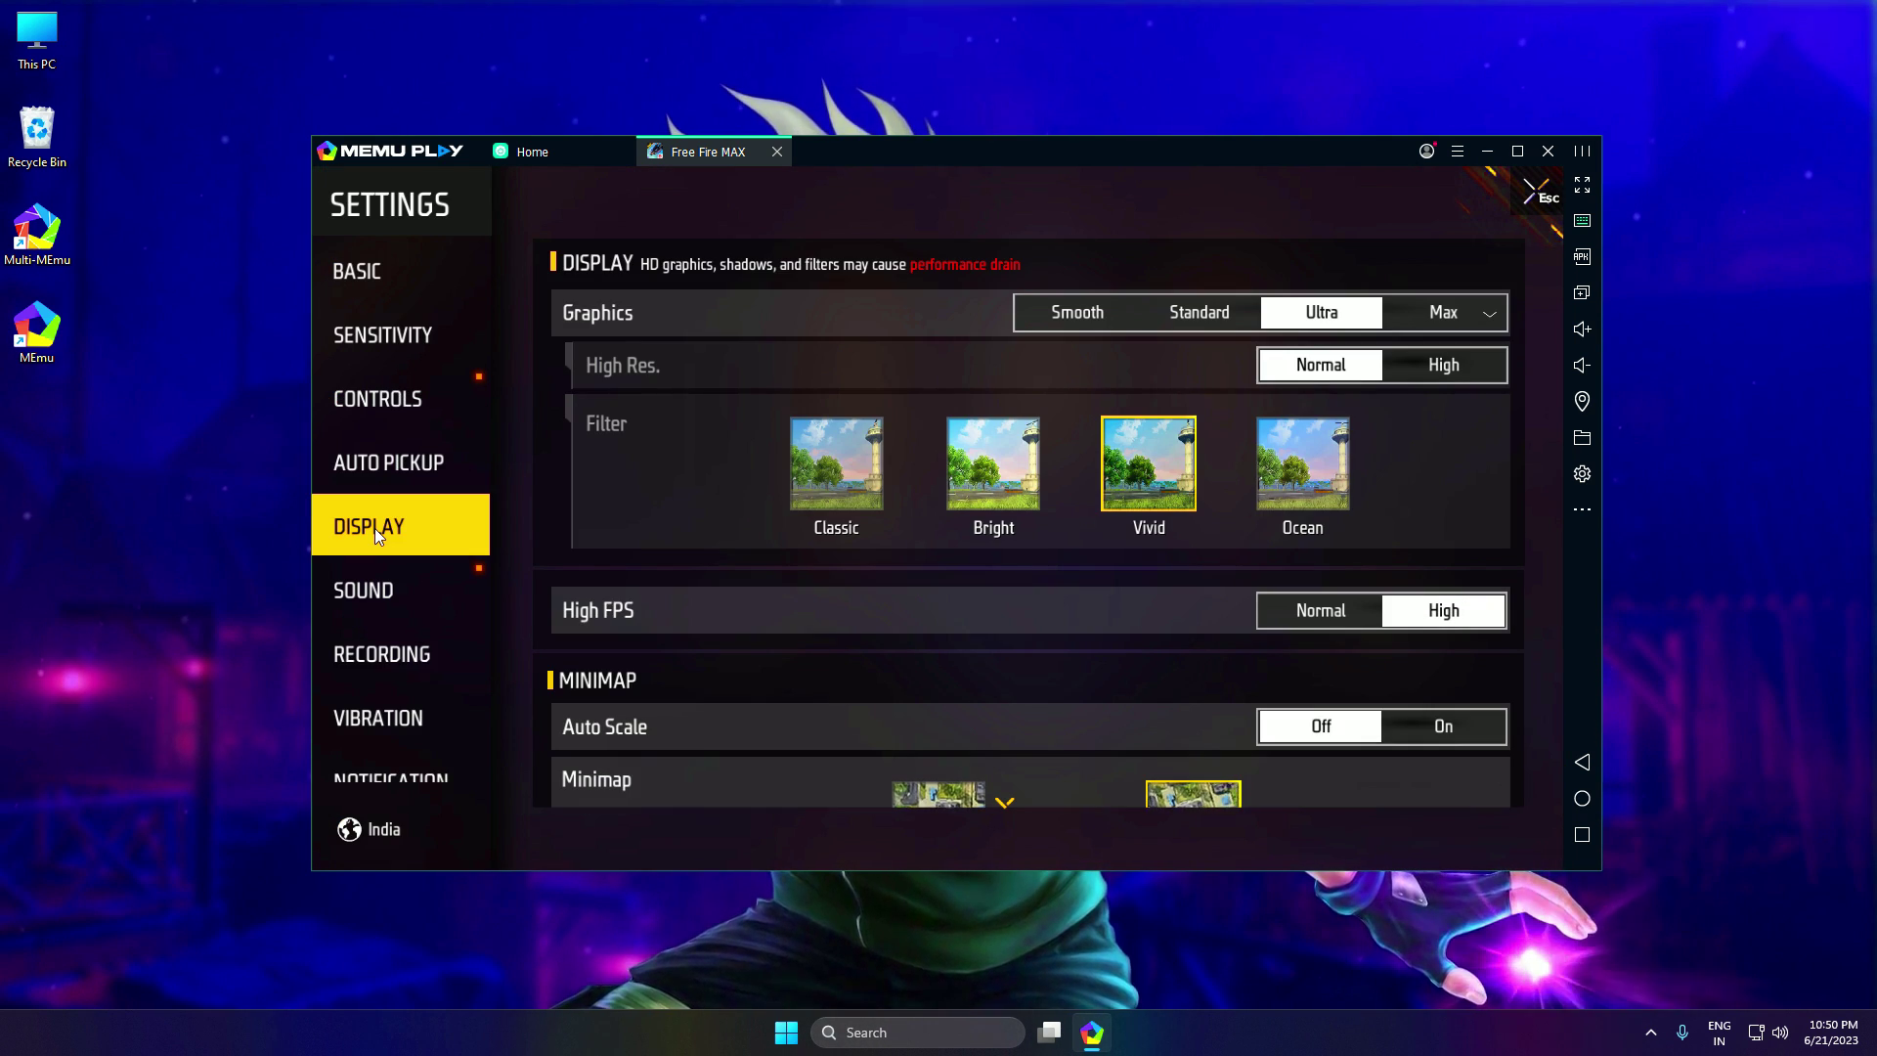
{"action": "left_click", "coordinate": [1072, 311]}
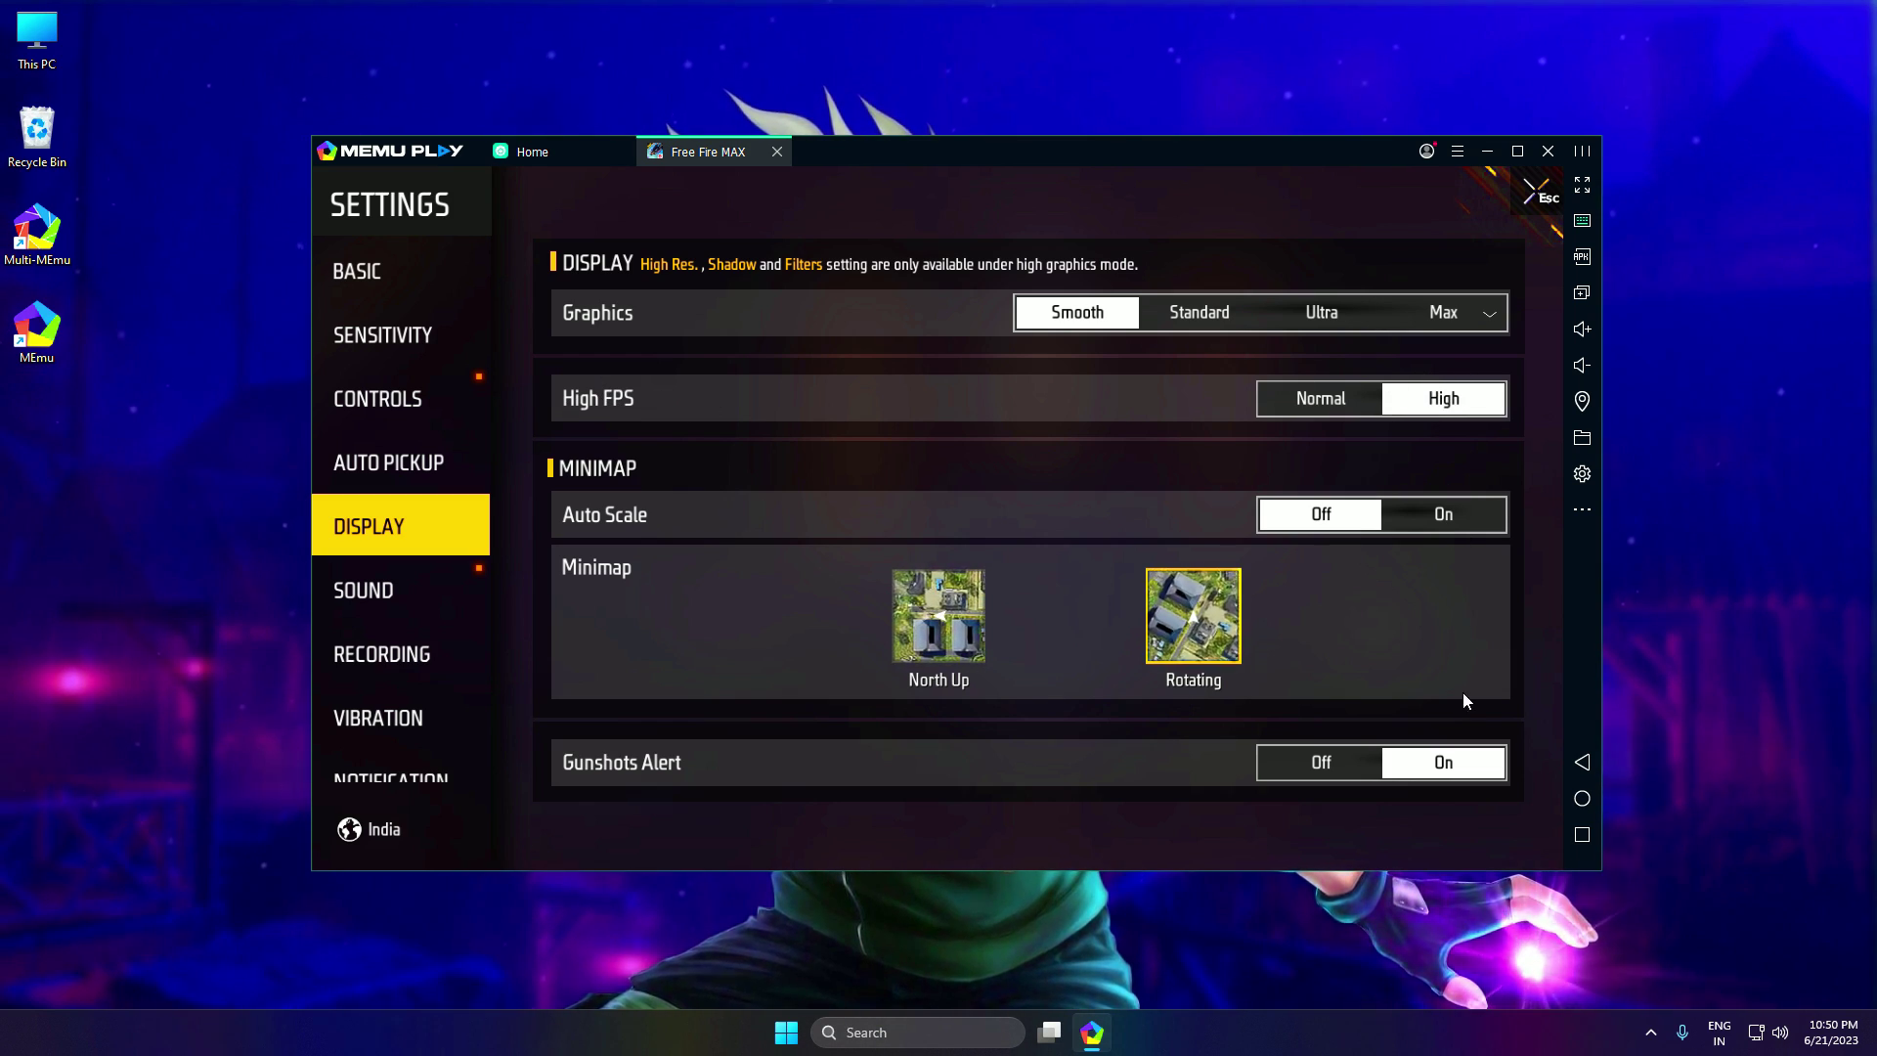
{"action": "key", "text": "Escape"}
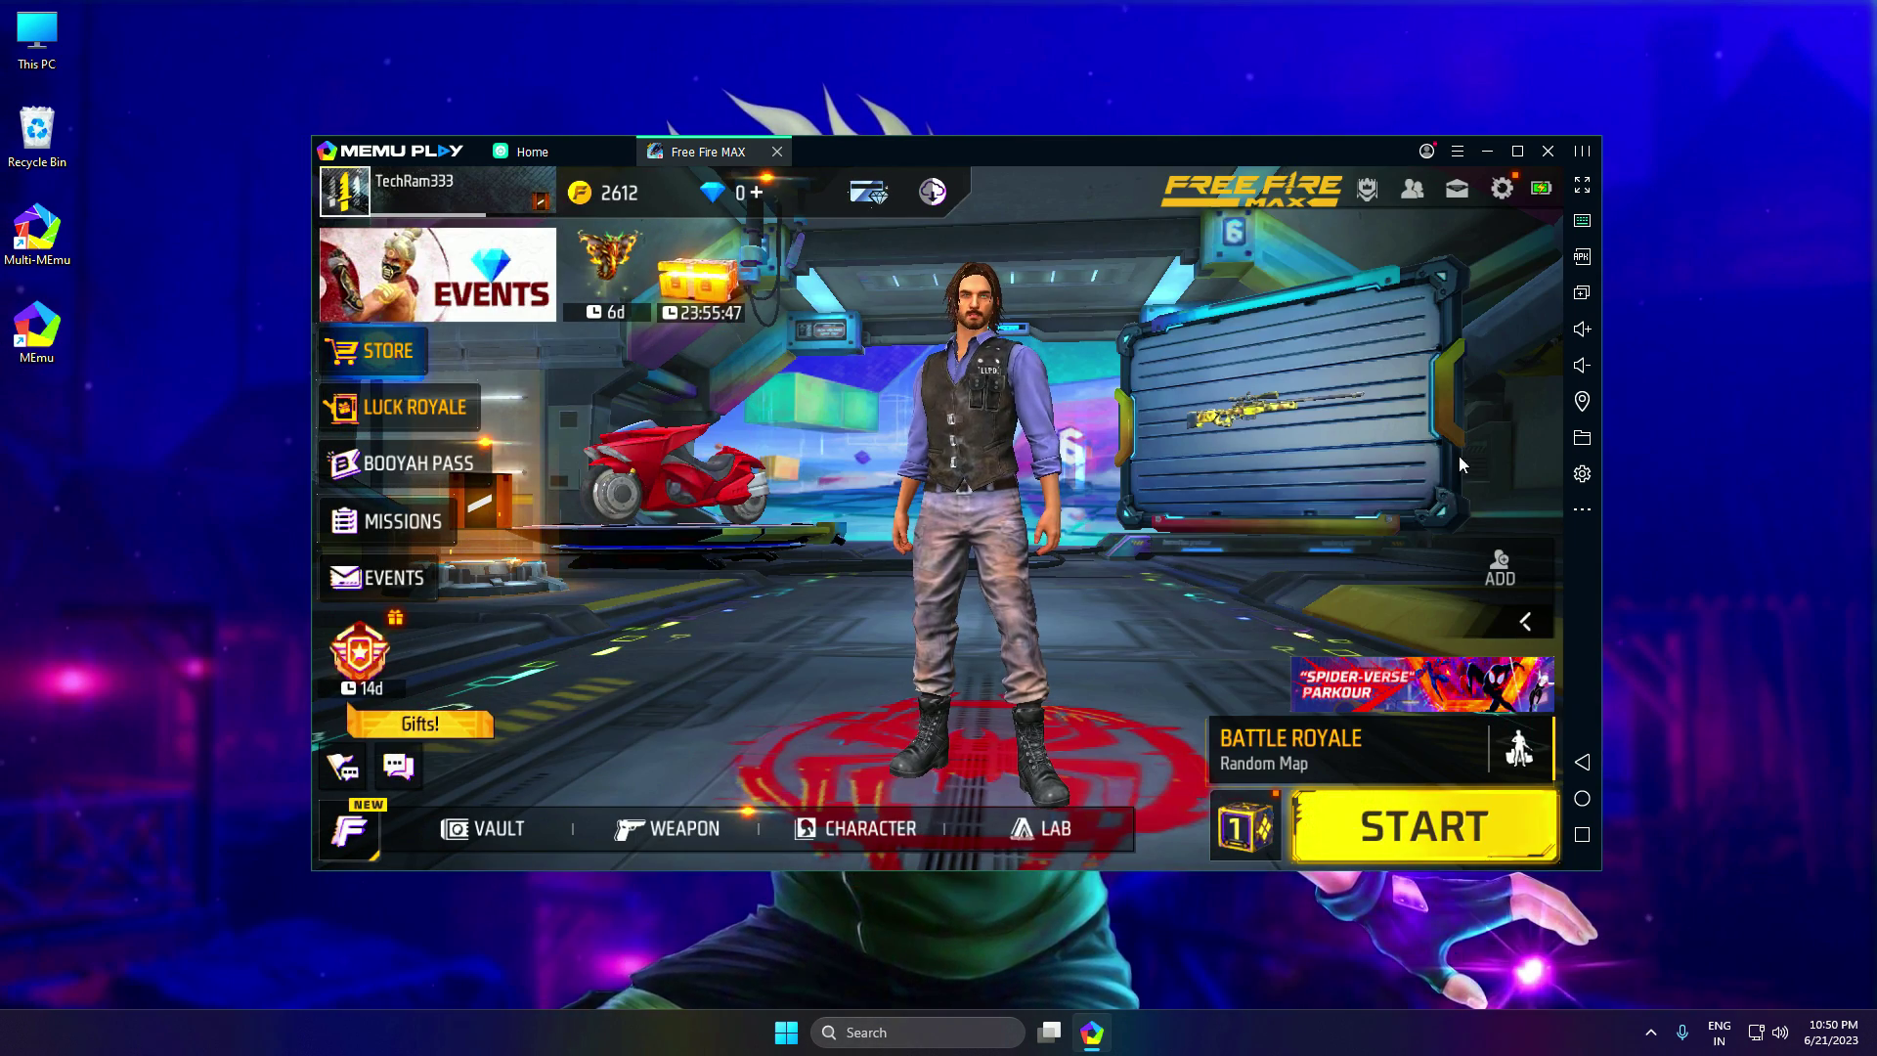
Step: Select the Clash Squad game mode and start matchmaking
{"action": "left_click", "coordinate": [1365, 751]}
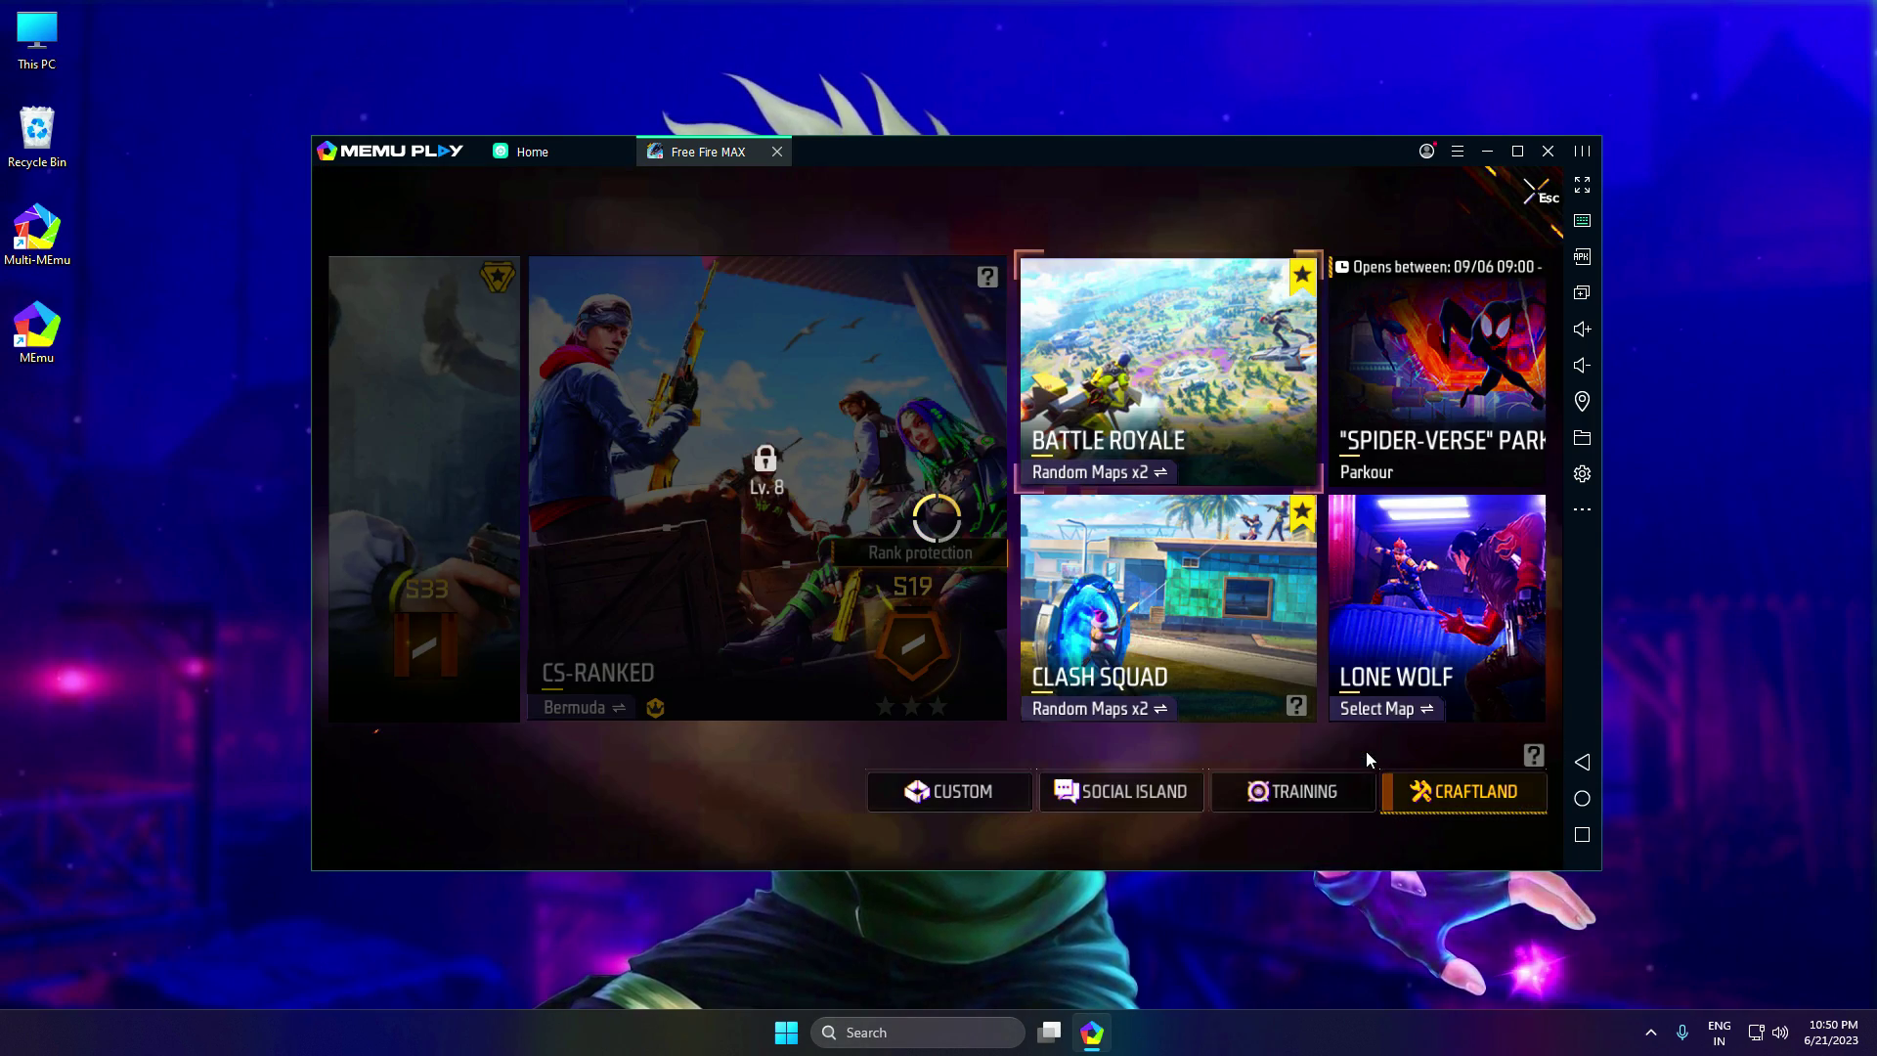
{"action": "left_click", "coordinate": [1134, 686]}
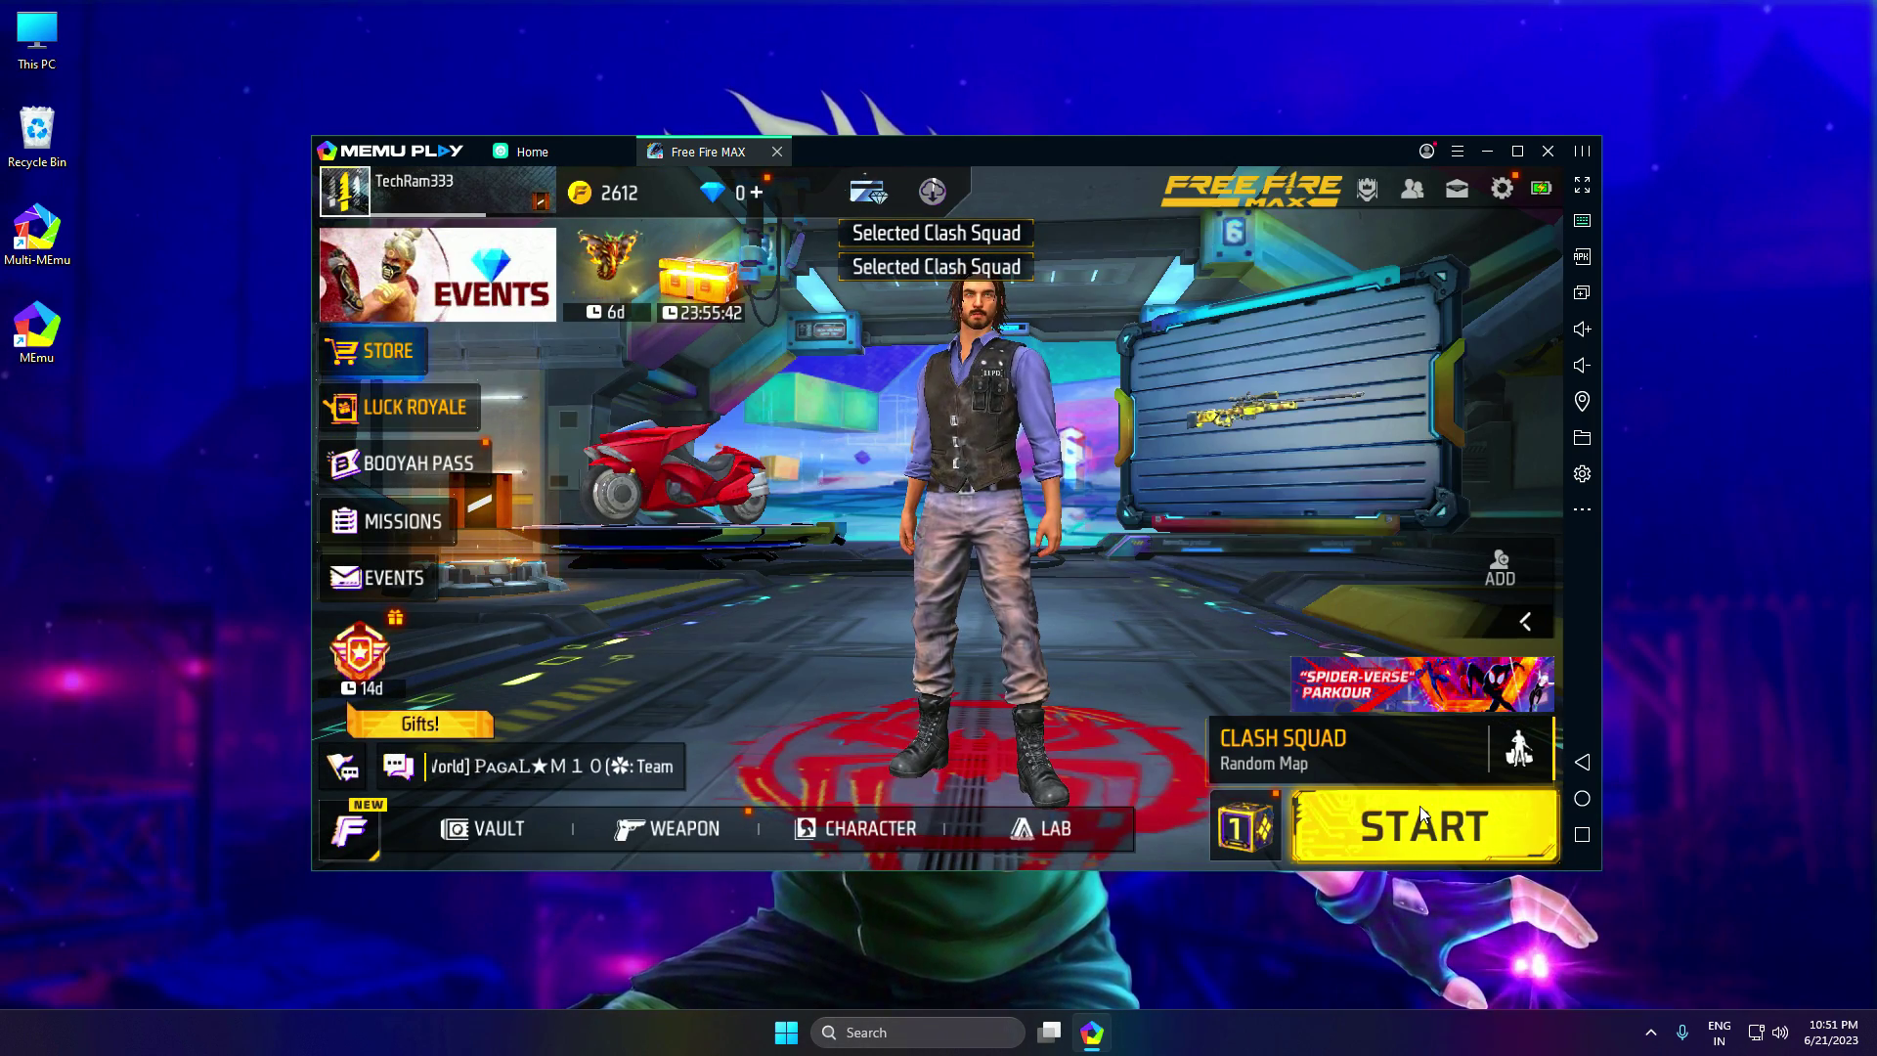
{"action": "left_click", "coordinate": [1427, 821]}
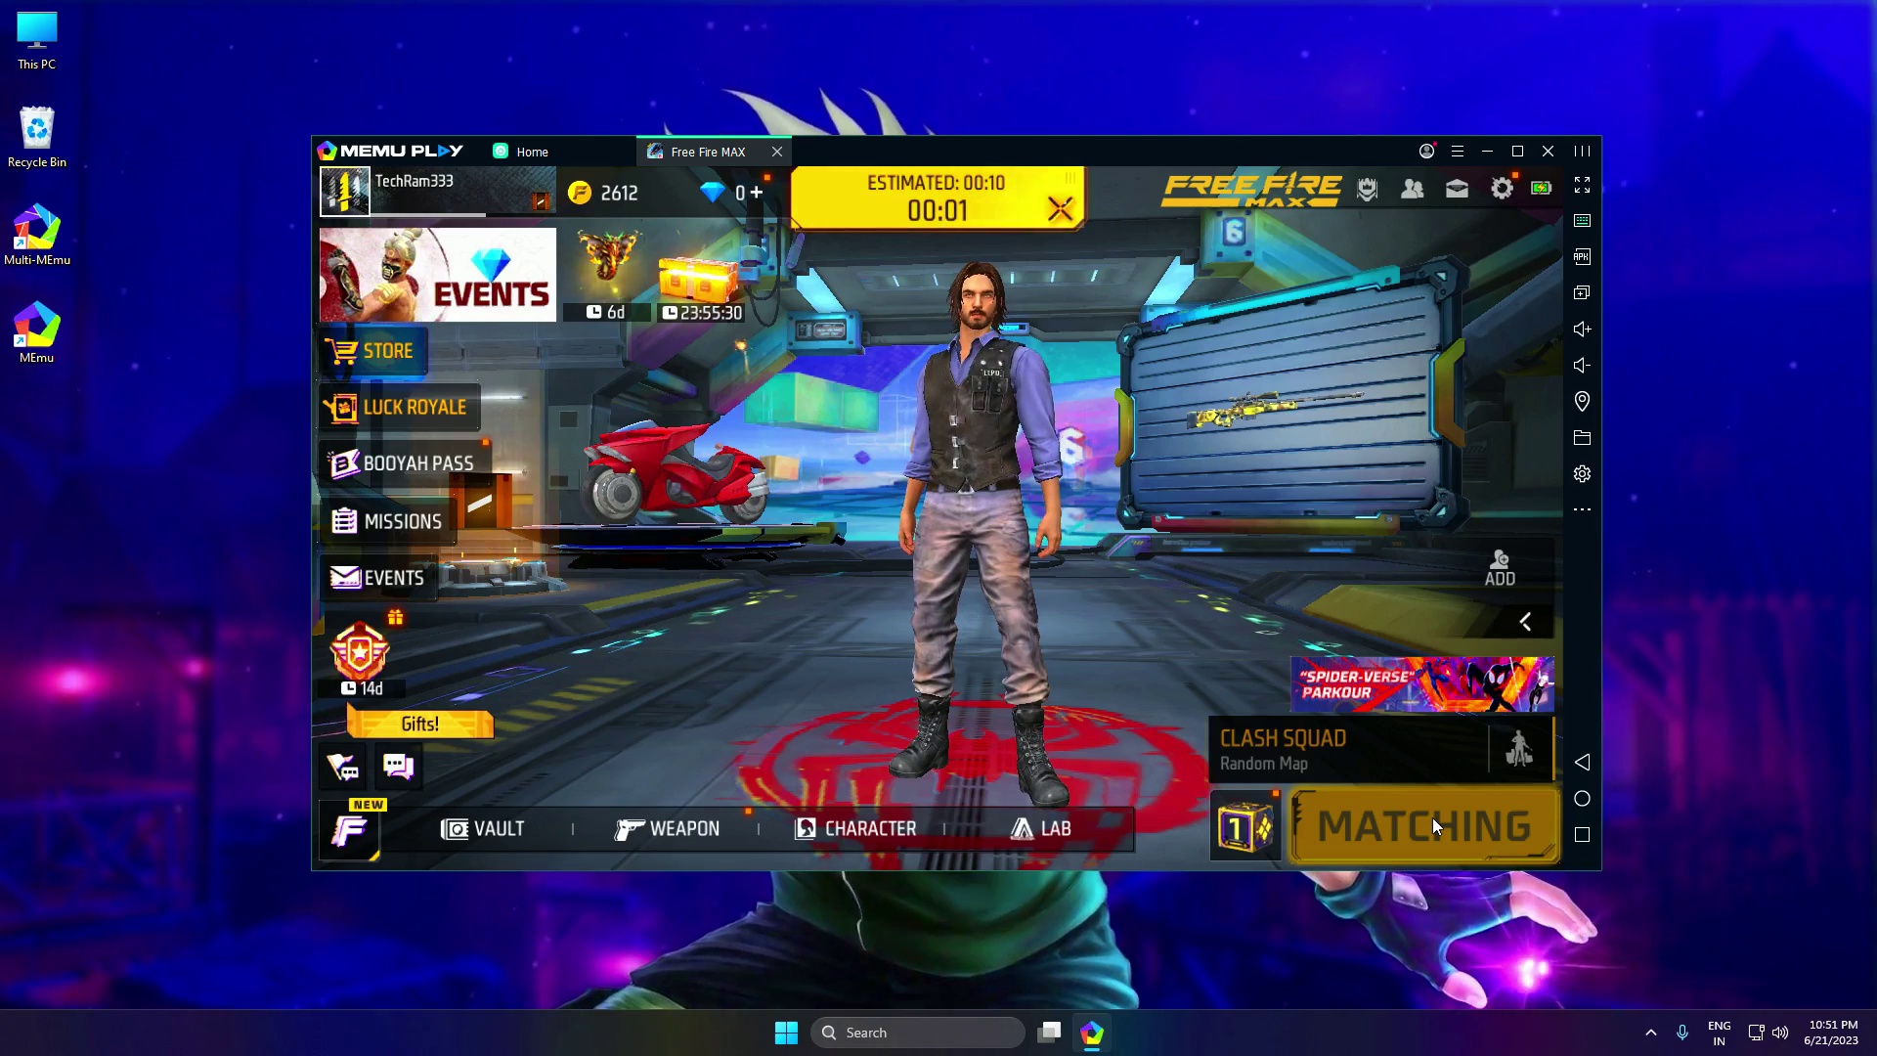